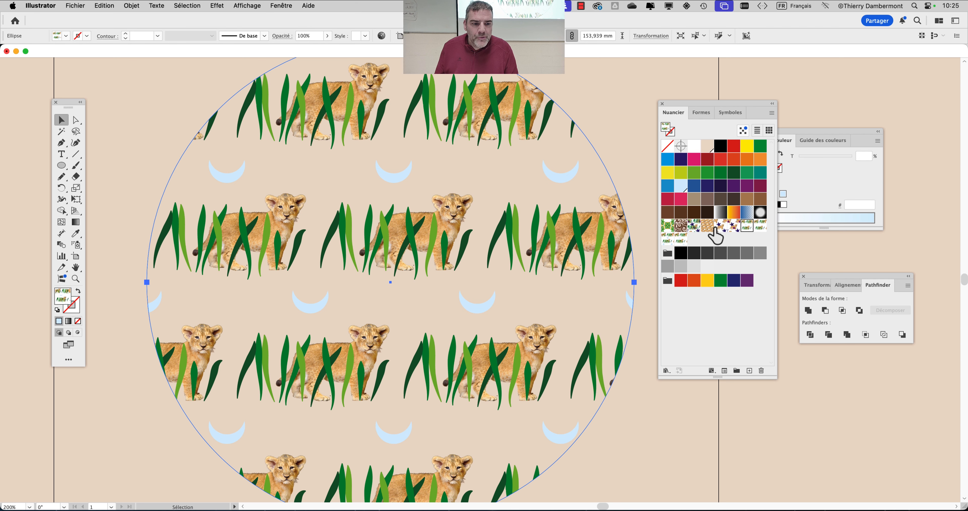
Try the existing lion cub pattern swatches on the circle and fill it with the last one, featuring crescent moons.
click(719, 226)
click(706, 226)
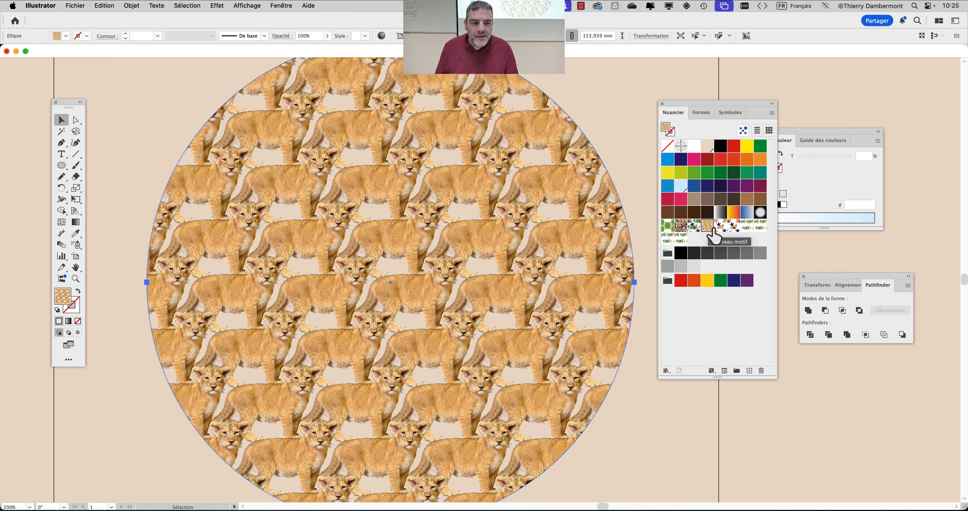
click(720, 227)
click(733, 226)
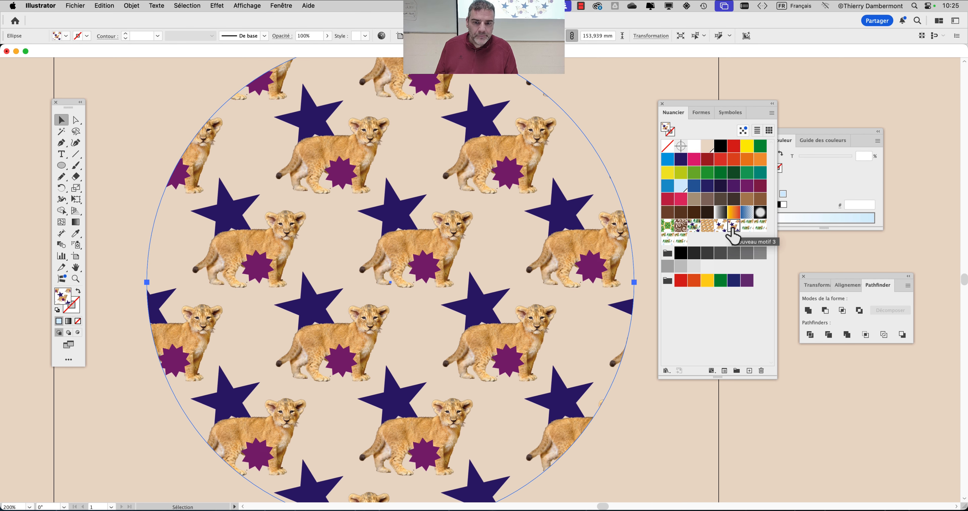
click(748, 227)
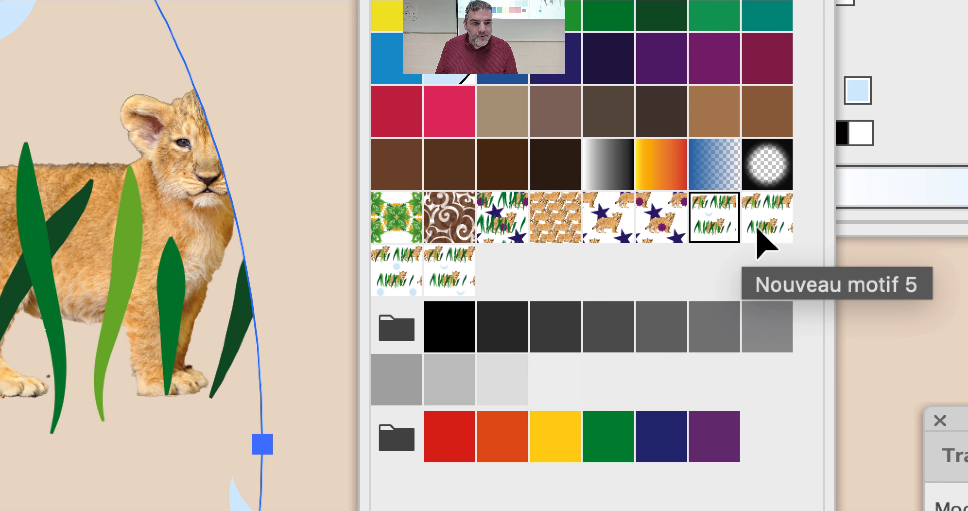
click(757, 230)
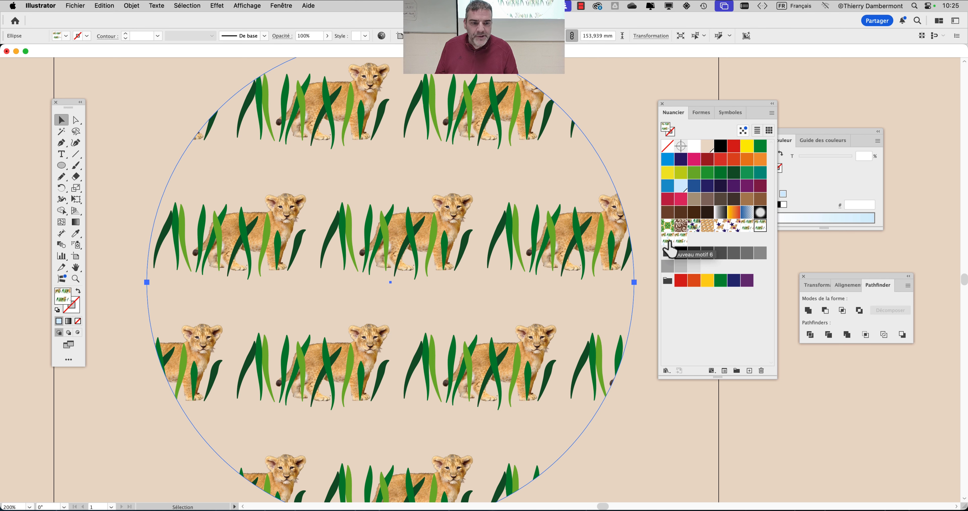
click(669, 243)
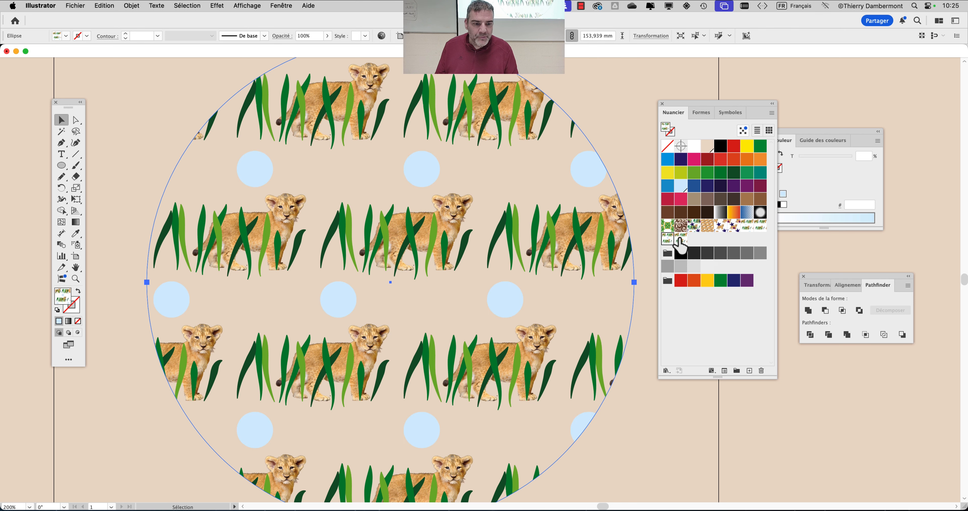
click(681, 239)
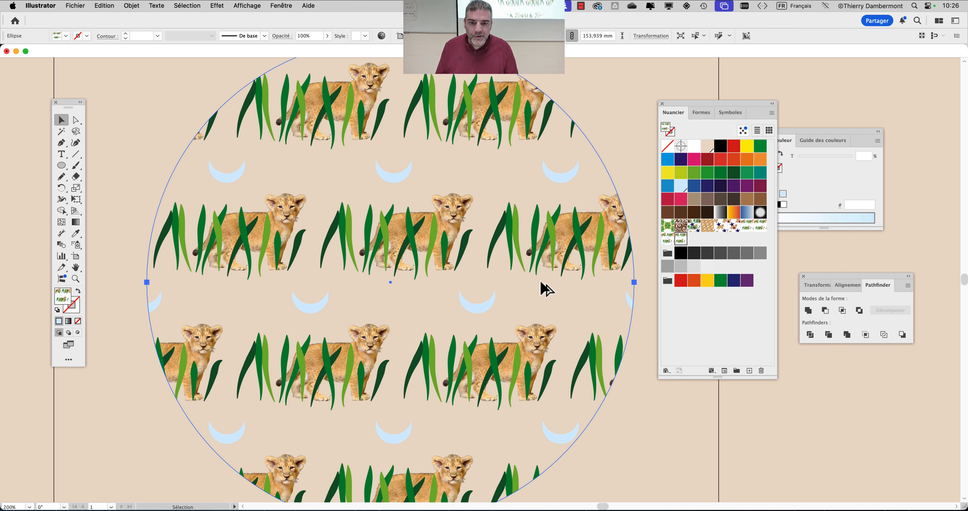
Scale only the circle's pattern uniformly to 60%, with object transformation off and pattern transformation on.
scroll(541, 287, down, 2)
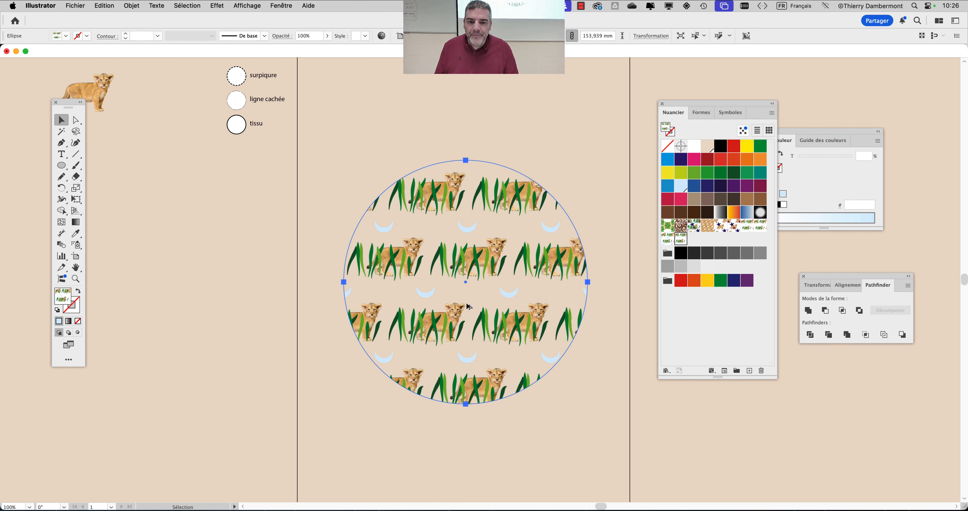
drag(449, 267, 306, 256)
scroll(306, 257, up, 1)
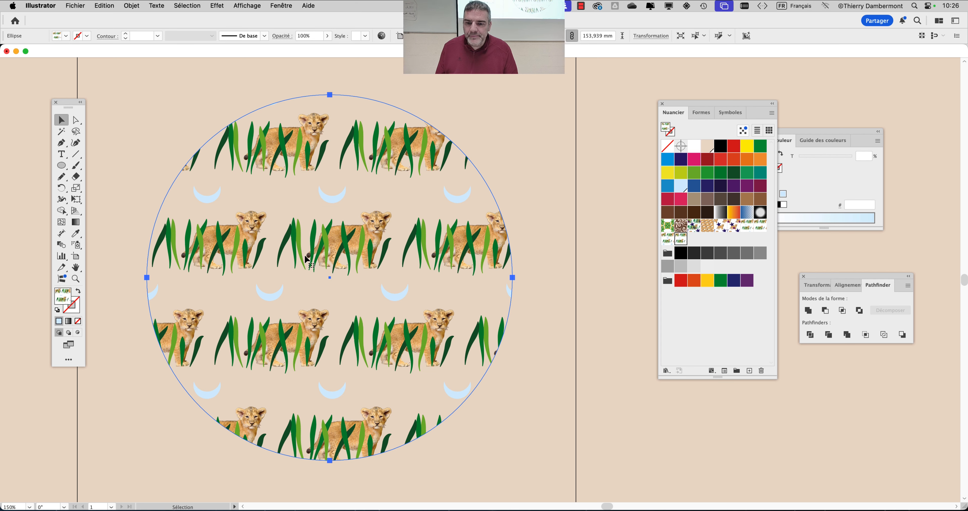
scroll(504, 311, down, 1)
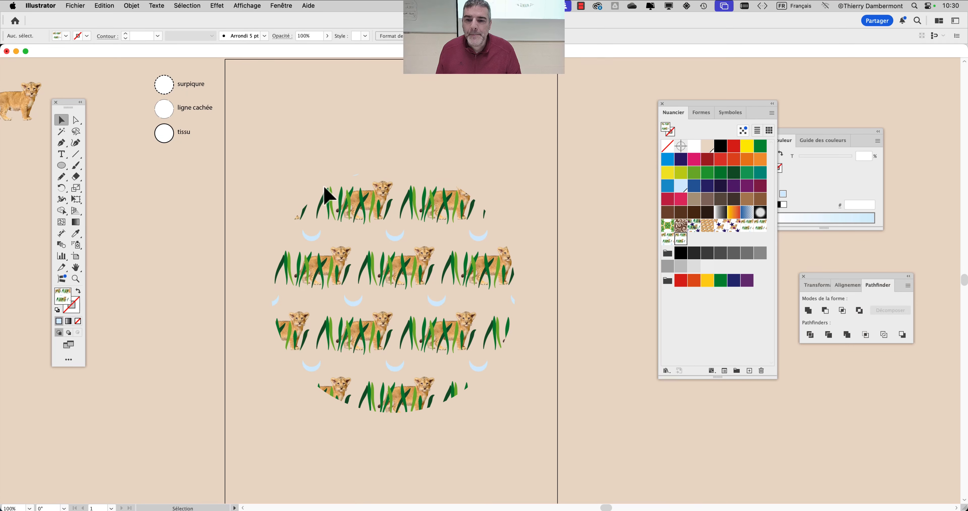
click(336, 187)
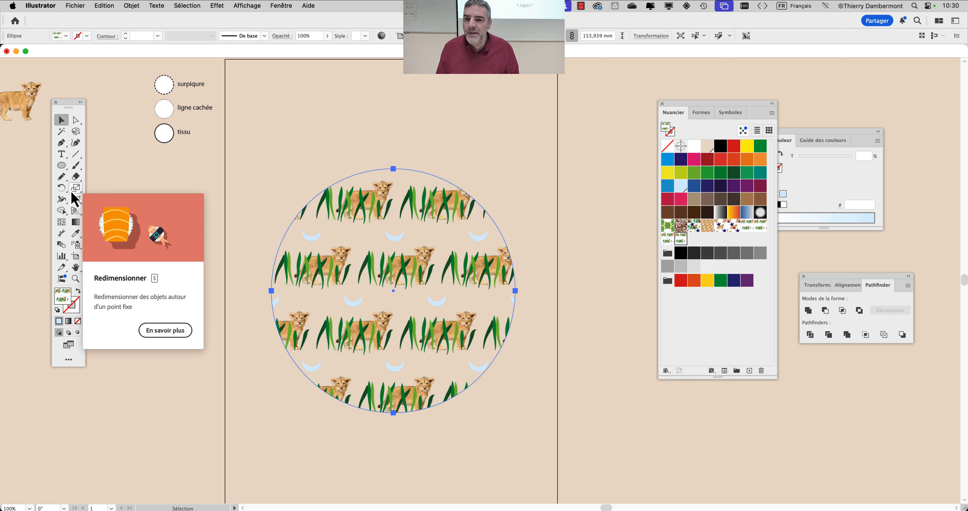
double_click(76, 189)
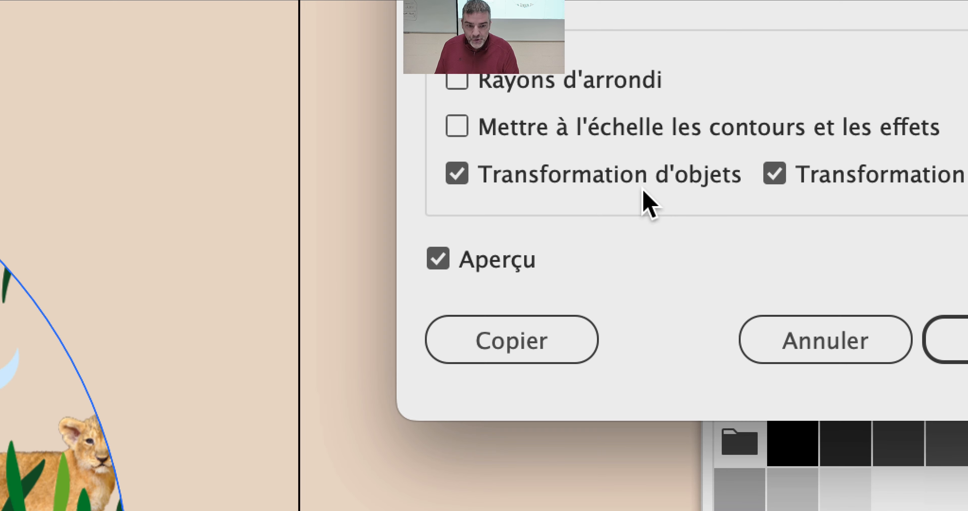
click(560, 176)
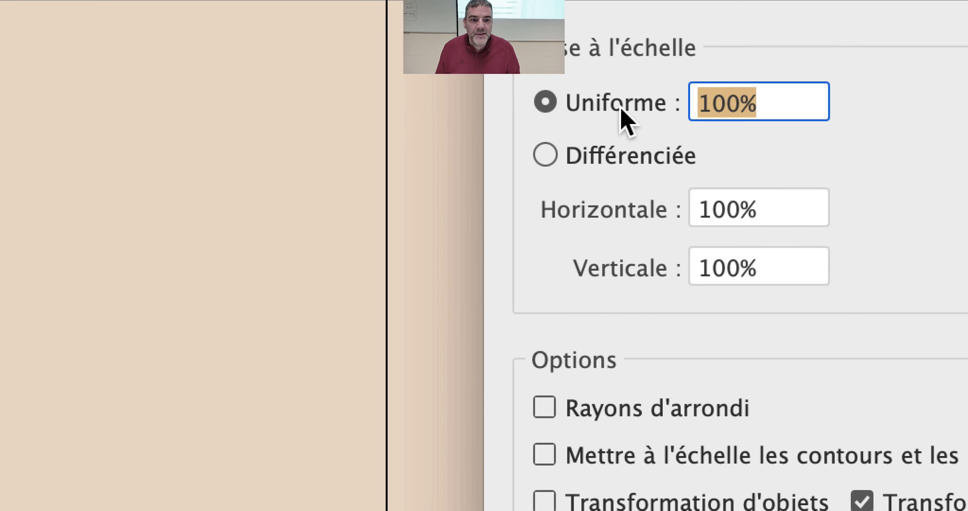
text(60)
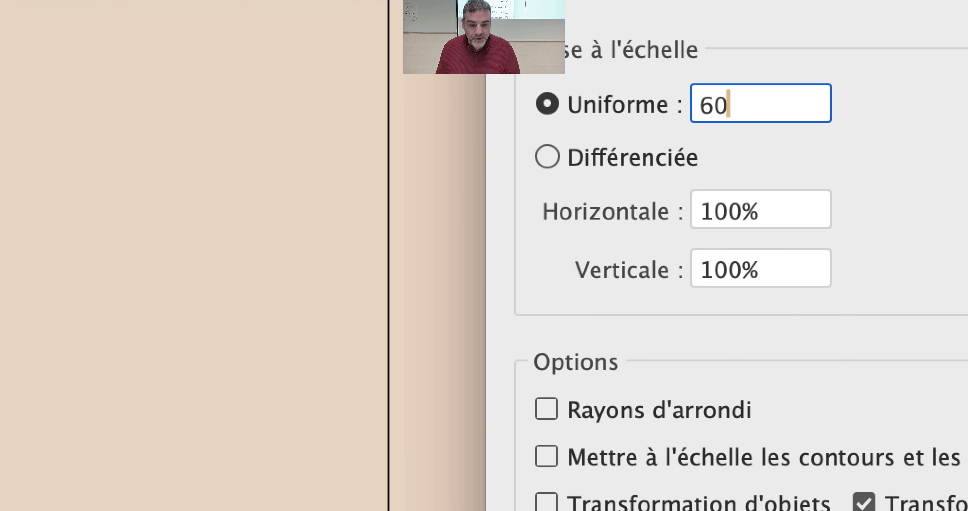
key(Tab)
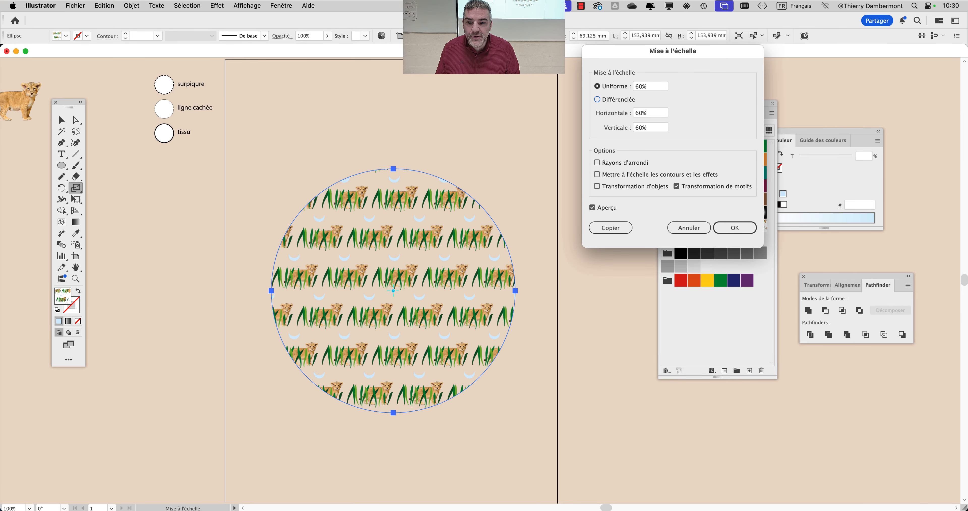
click(724, 229)
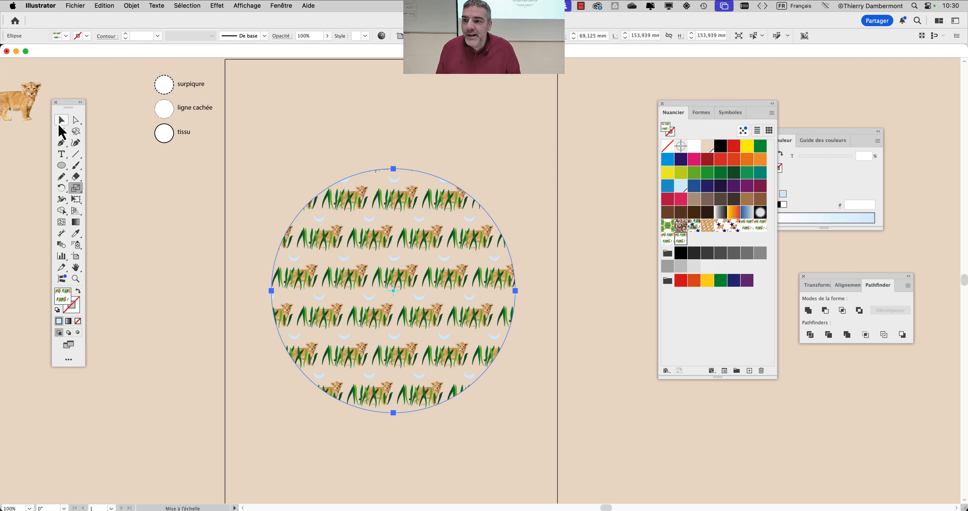
click(61, 120)
Display the selected circle's appearance settings (Aspect), place them beside the circle and make their window narrower.
scroll(450, 183, right, 4)
scroll(449, 183, down, 1)
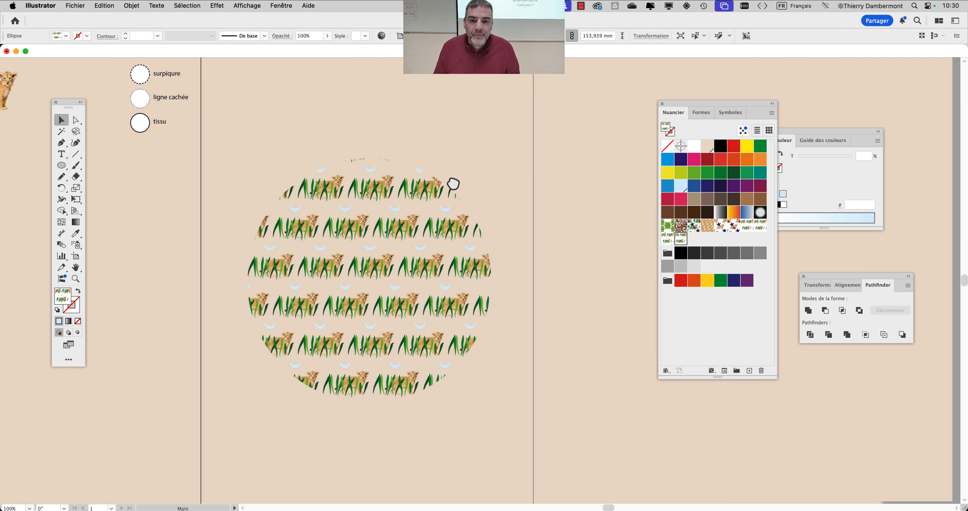
scroll(219, 89, right, 3)
scroll(218, 89, down, 1)
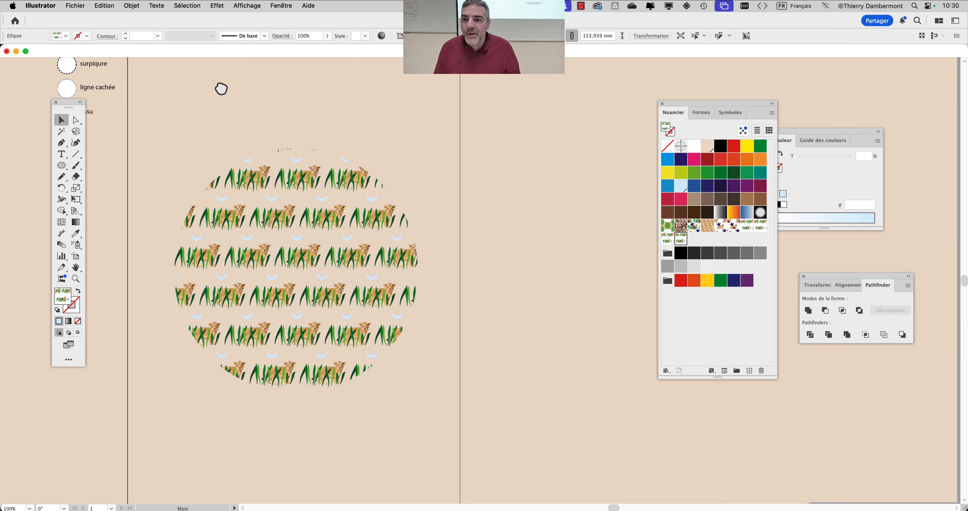
click(282, 5)
click(321, 188)
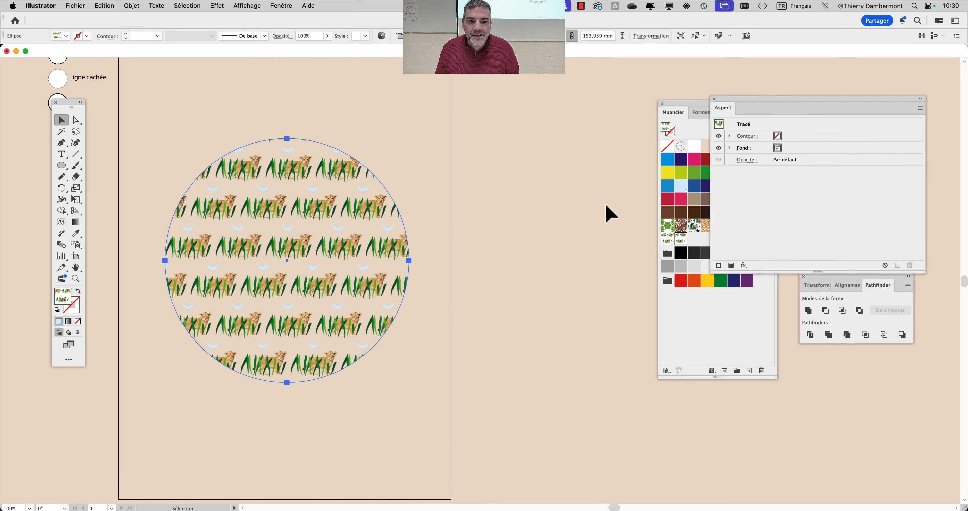
drag(758, 113, 474, 150)
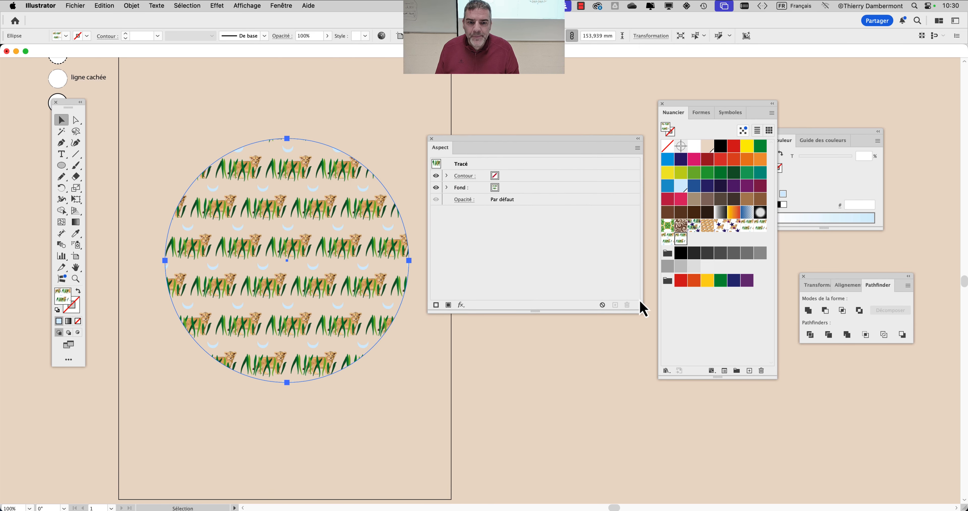
drag(642, 312, 569, 312)
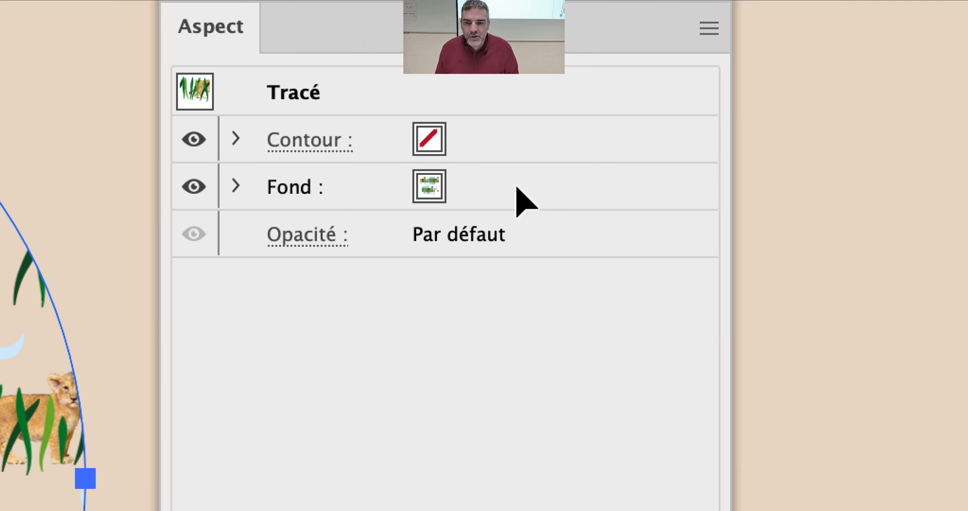
Add a new fill to the circle's appearance on top of its existing pattern fill.
click(516, 188)
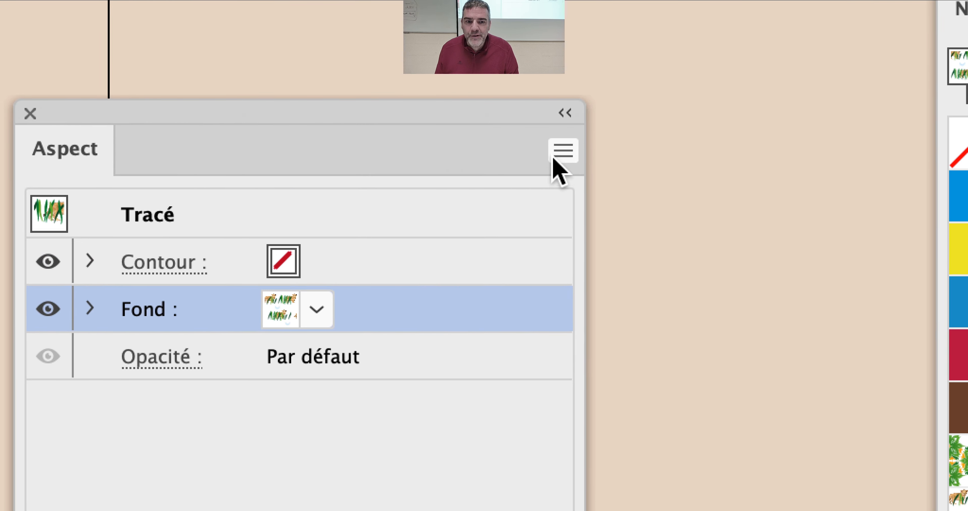
click(701, 29)
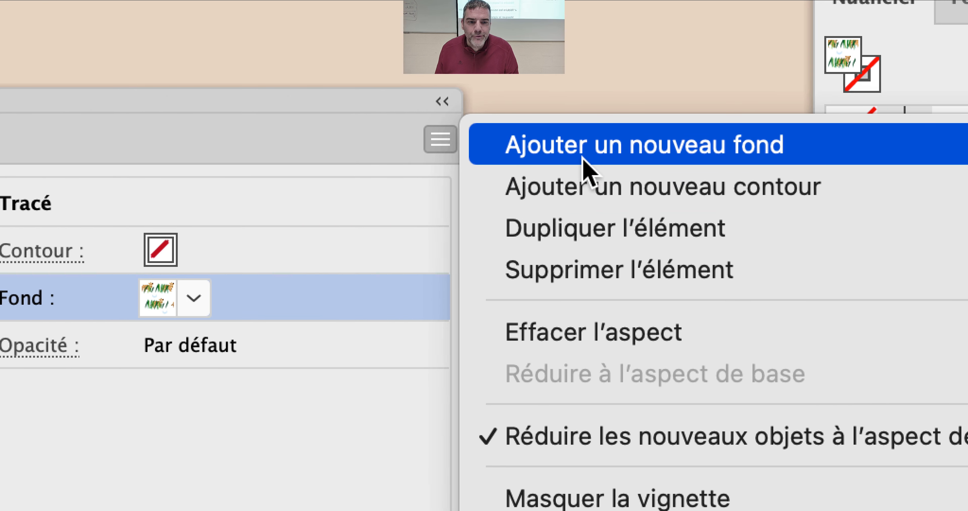
click(585, 159)
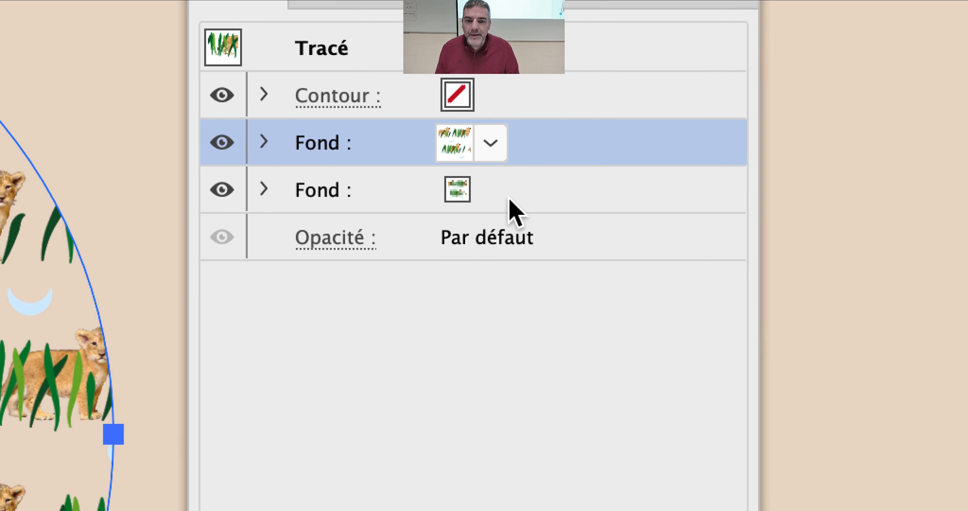
Set the lower of the circle's two fills to the bright blue swatch, as a background behind the pattern.
click(512, 206)
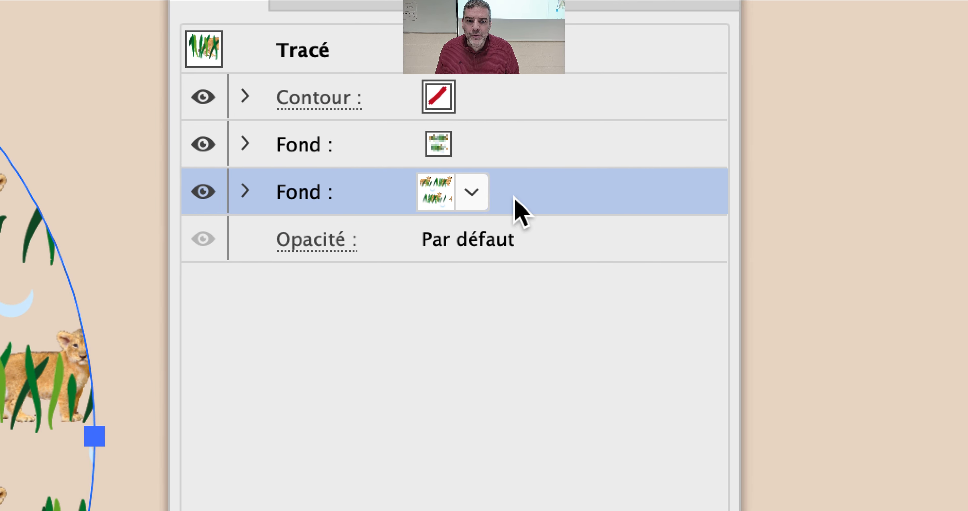
click(505, 167)
click(507, 193)
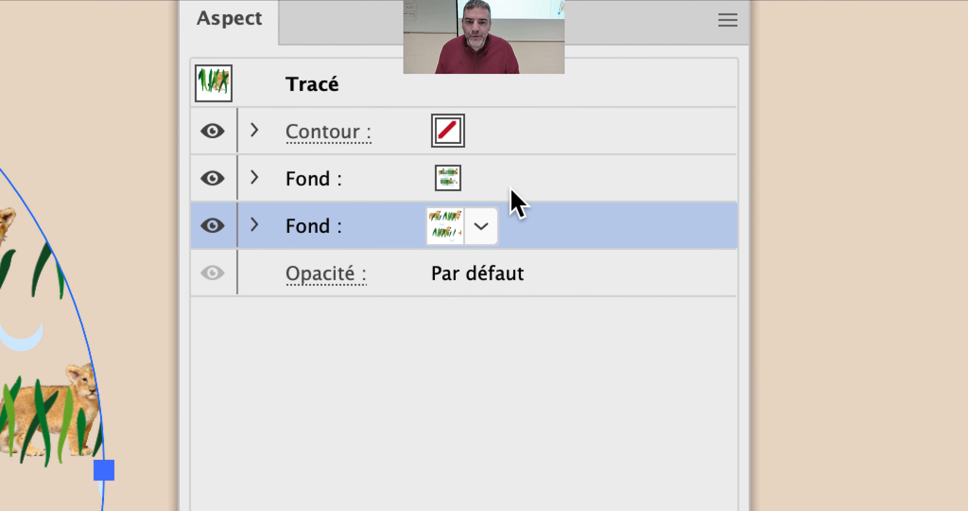
click(506, 167)
click(513, 195)
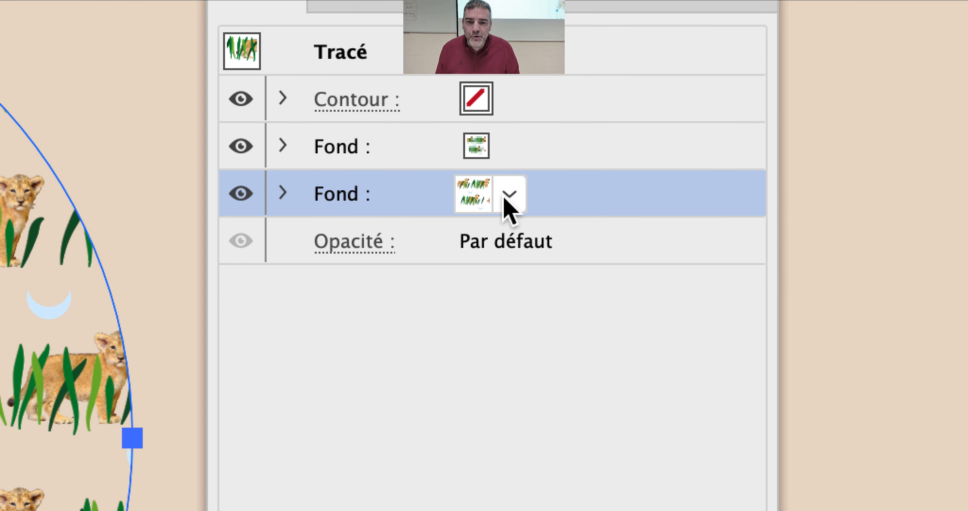
click(507, 196)
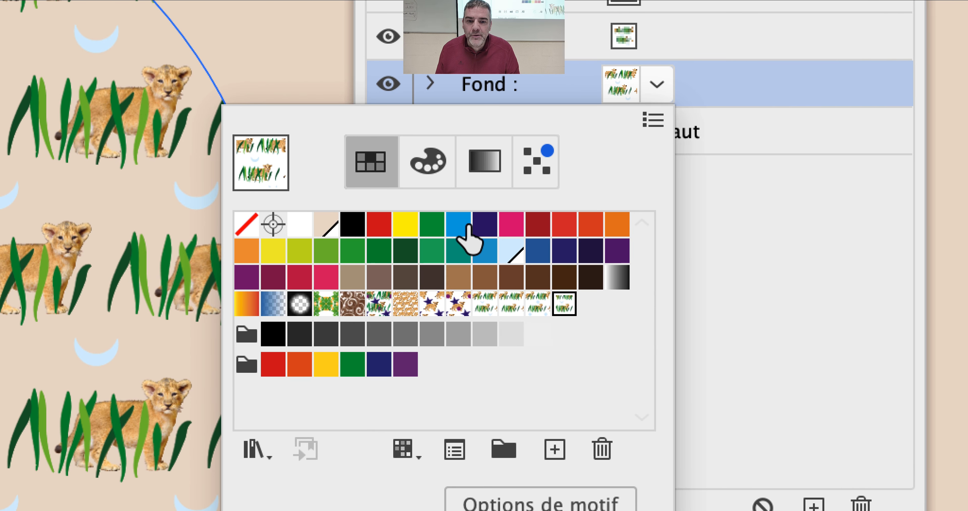
click(459, 225)
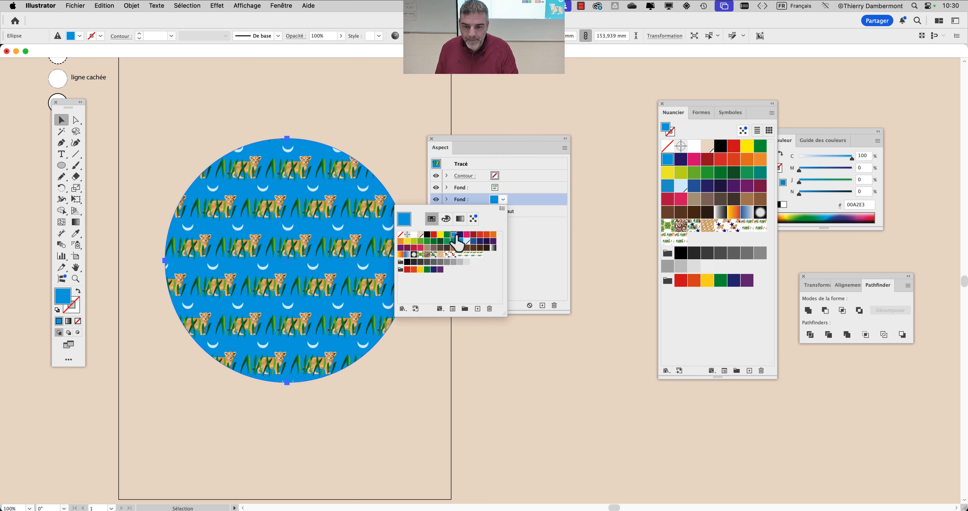
click(449, 151)
Show the graphic styles (Styles graphiques) and save the circle's pattern-on-blue appearance as a new graphic style.
drag(453, 145, 378, 87)
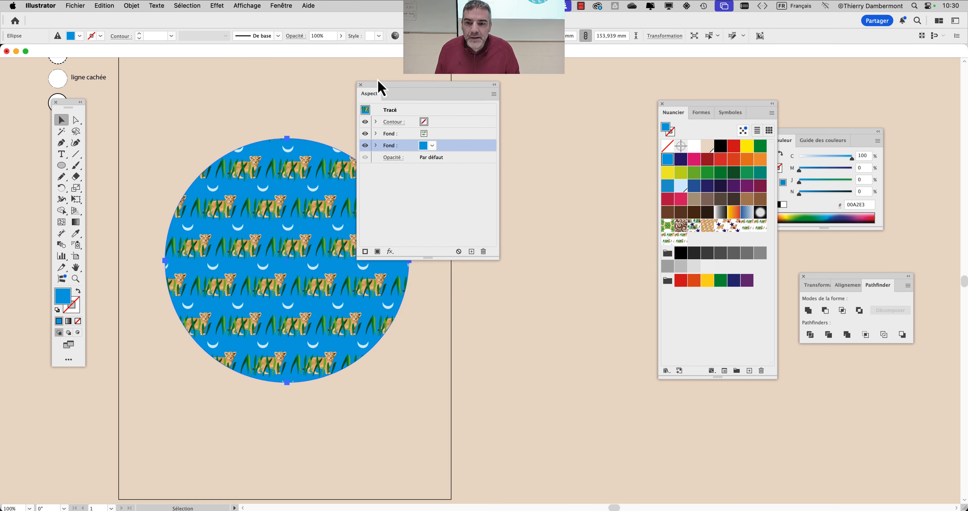
click(282, 9)
scroll(339, 346, down, 3)
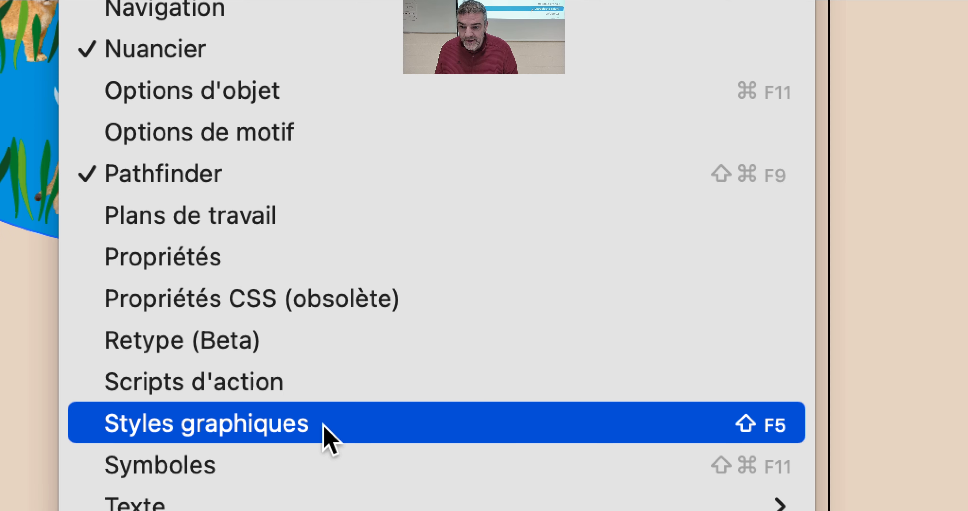
click(325, 428)
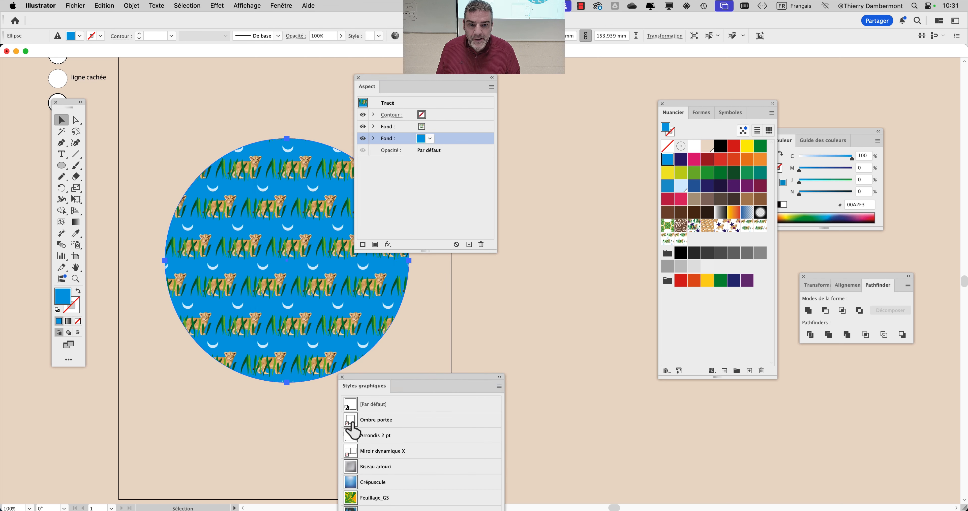
drag(417, 389, 543, 177)
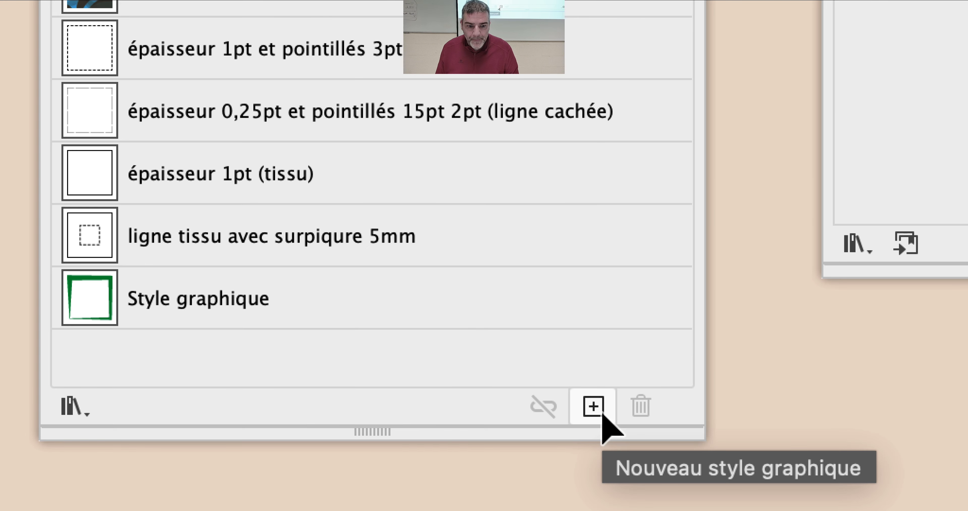
click(601, 411)
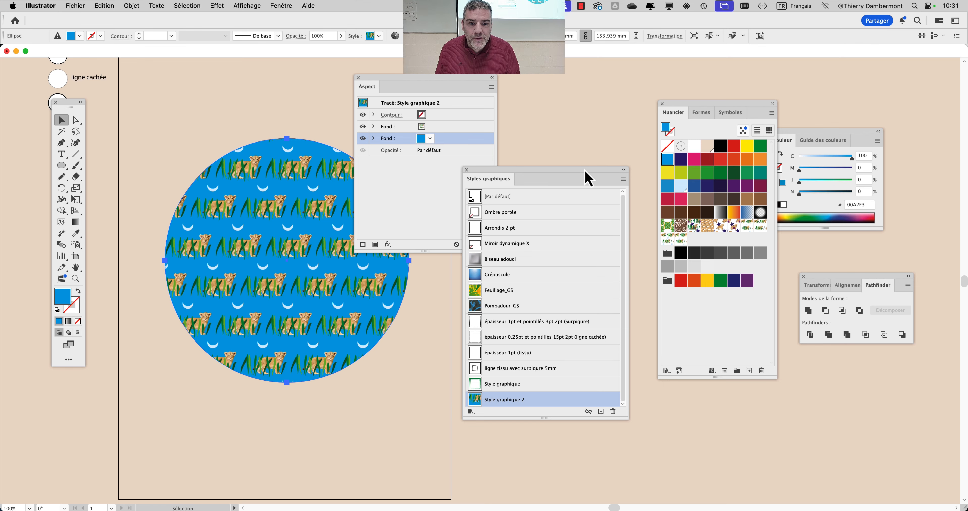
Rearrange the graphic styles and swatches windows, and recolour the circle's lower fill with the very dark indigo swatch.
drag(588, 179, 557, 294)
drag(684, 110, 528, 69)
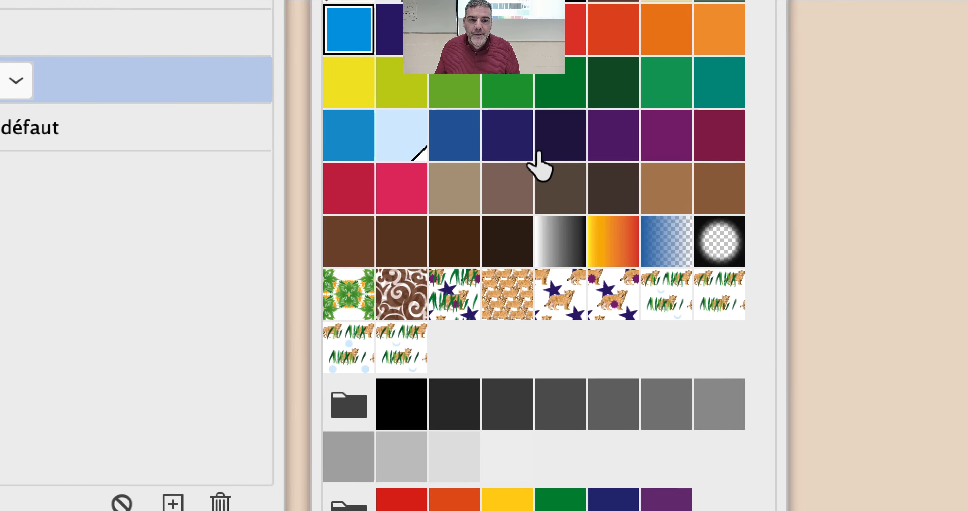
click(541, 158)
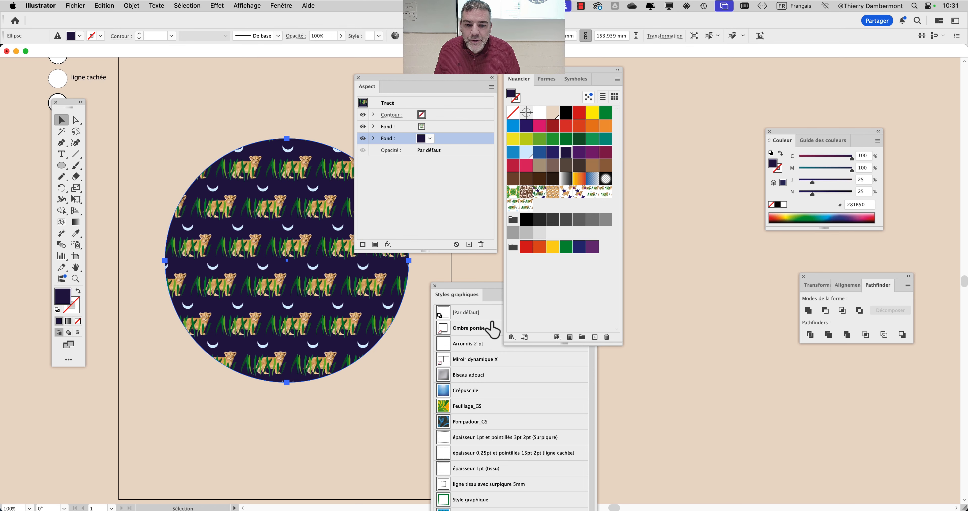
Move and enlarge the graphic styles window, and save the circle's pattern-on-dark-indigo appearance as a new graphic style.
drag(489, 295, 710, 110)
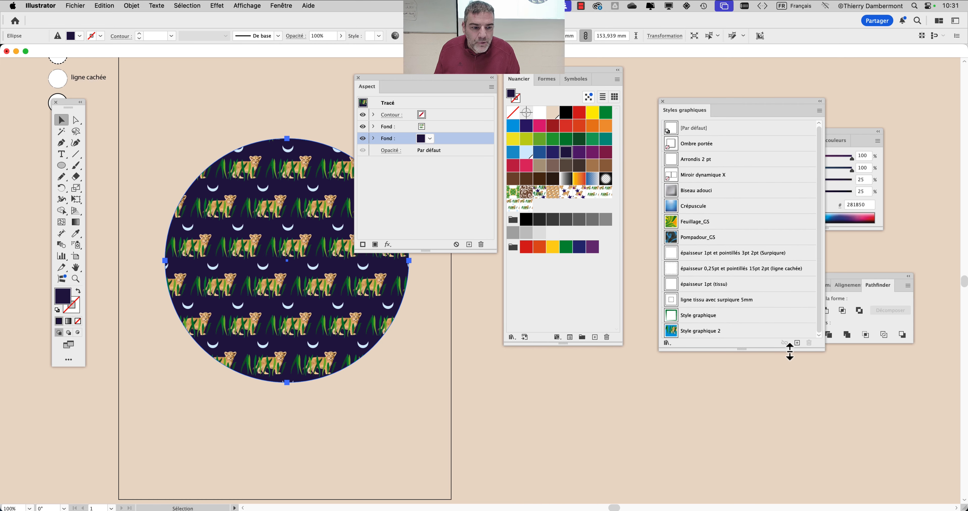
drag(788, 350, 791, 405)
click(797, 398)
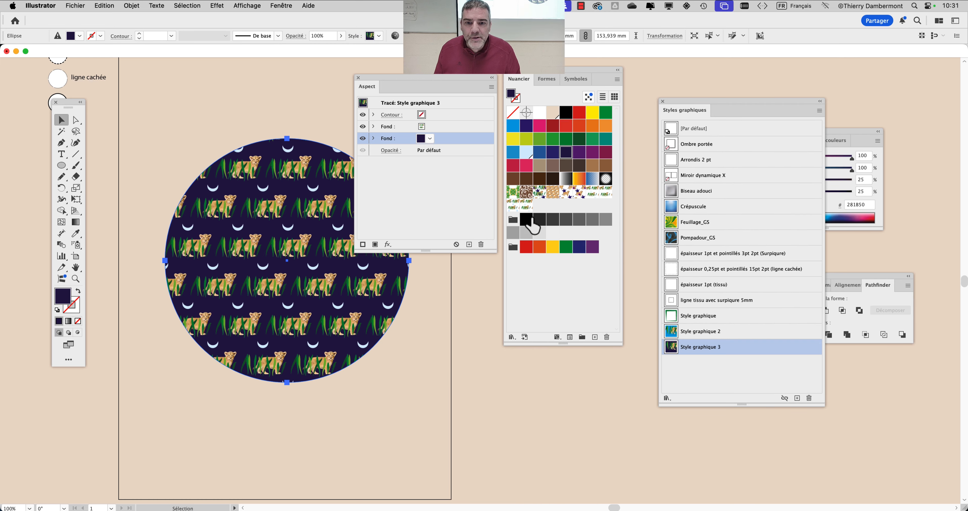
Make the swatches window shorter and open the Bois gradient library (Dégradés).
drag(537, 79, 553, 74)
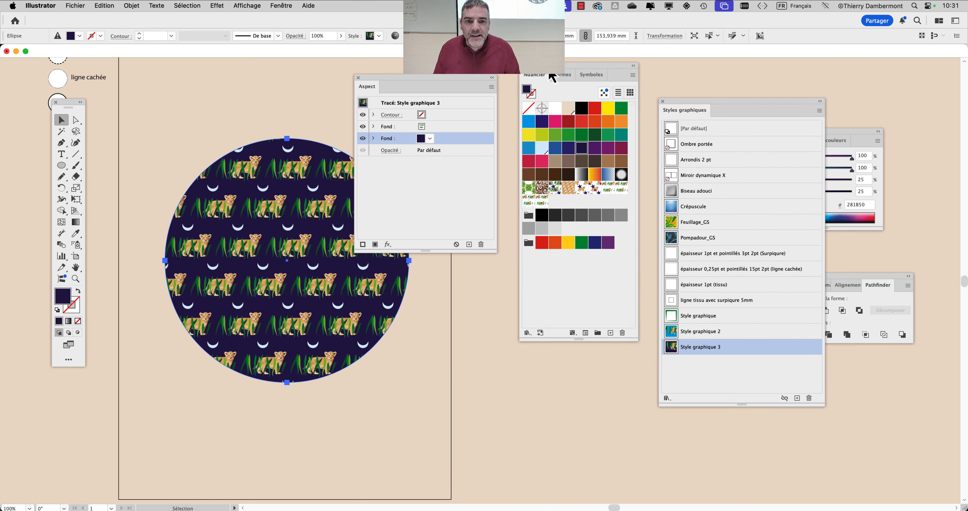
drag(633, 339, 635, 279)
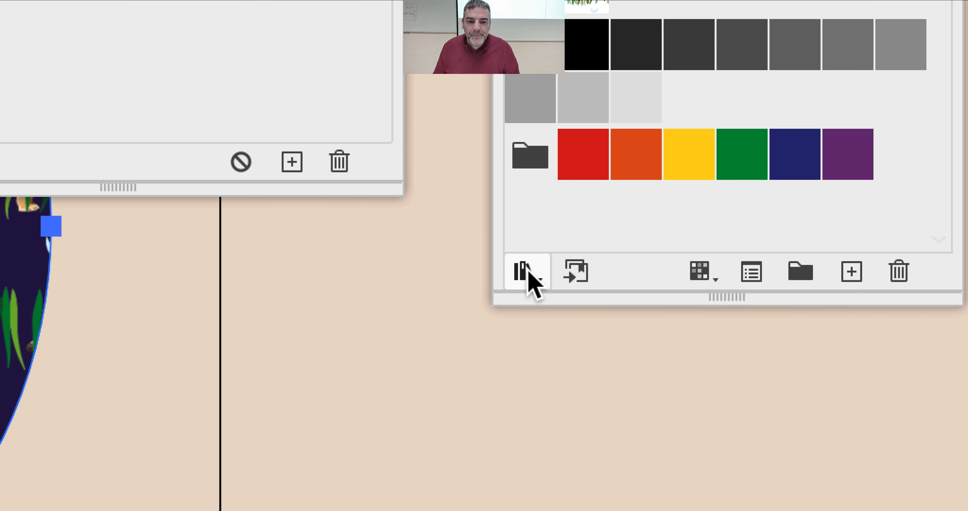
click(514, 421)
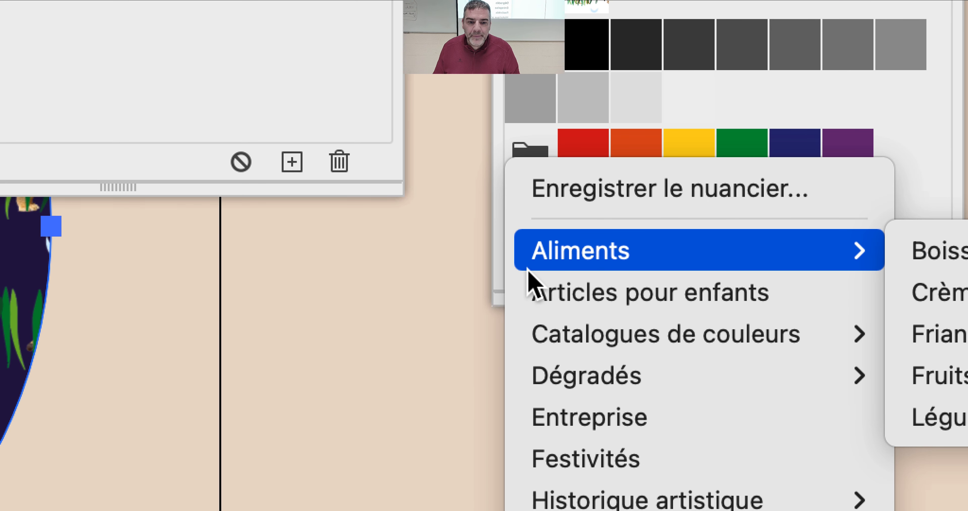
click(528, 274)
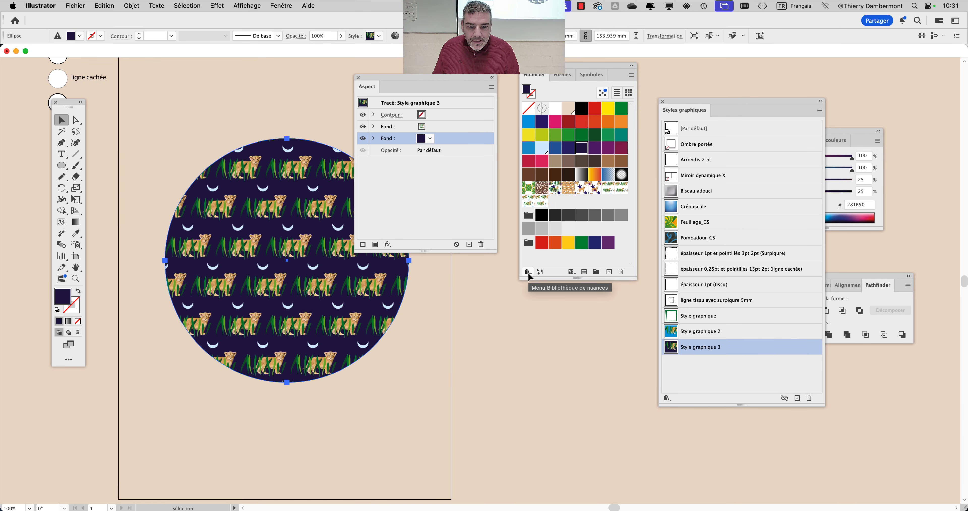
click(528, 272)
mouse_move(549, 299)
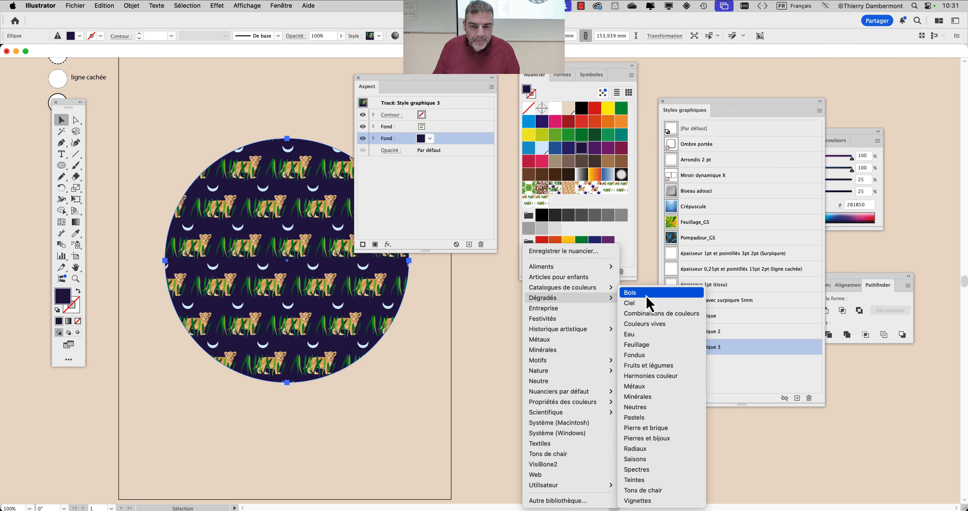
click(647, 296)
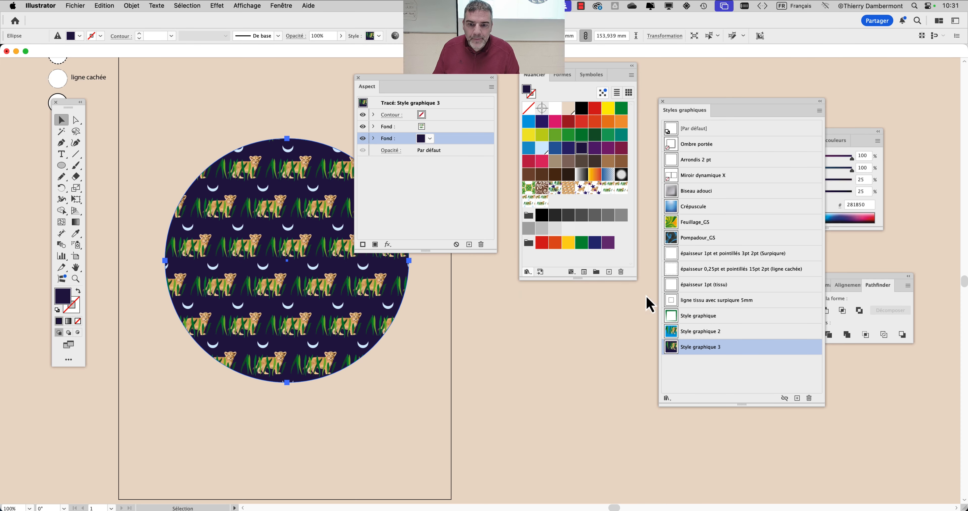
Show the Bois gradients as large thumbnails, and enlarge and move their window beside the circle.
drag(481, 240, 183, 84)
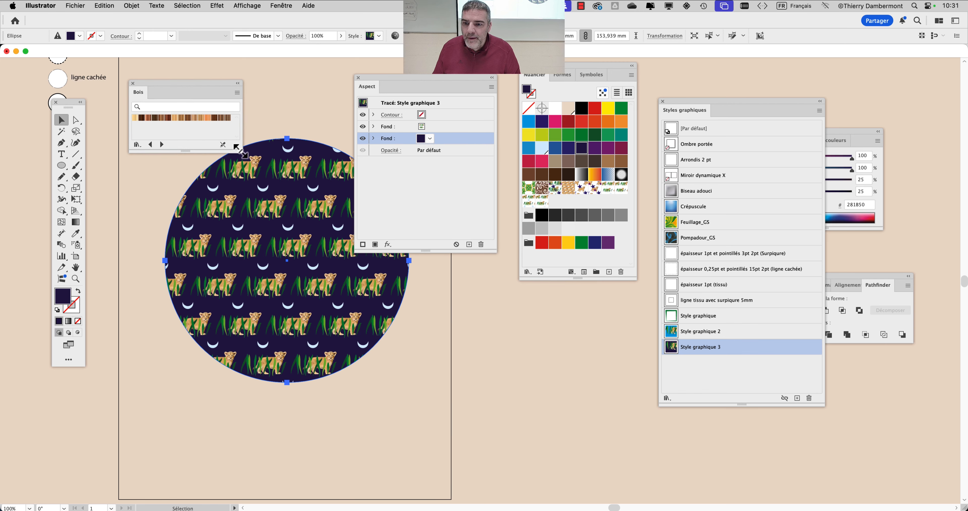
drag(238, 149, 242, 161)
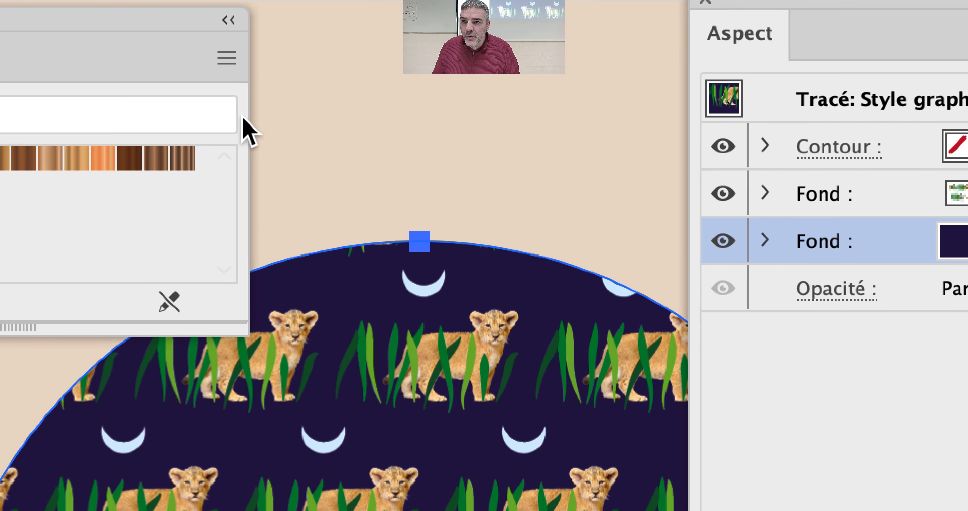
click(226, 58)
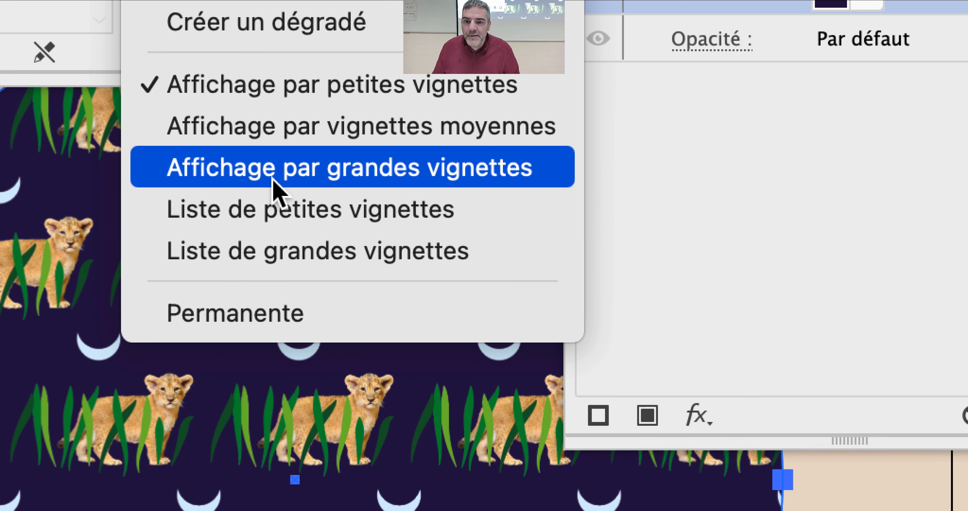
click(272, 180)
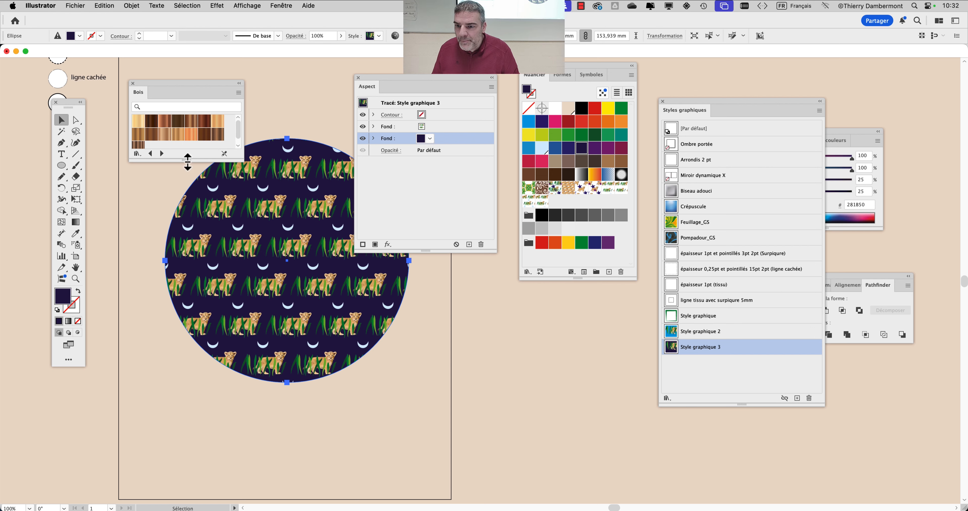
drag(187, 161, 187, 229)
drag(166, 90, 466, 189)
drag(493, 327, 493, 400)
Try several Bois gradients on the lower fill, keep the dark reddish-brown one, and save the result as a new graphic style.
click(464, 234)
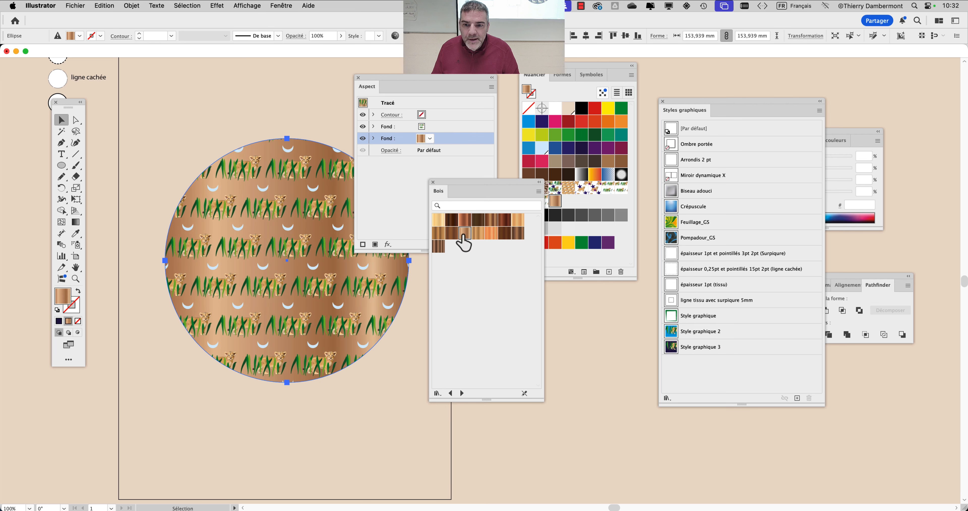
click(490, 233)
click(504, 234)
click(500, 220)
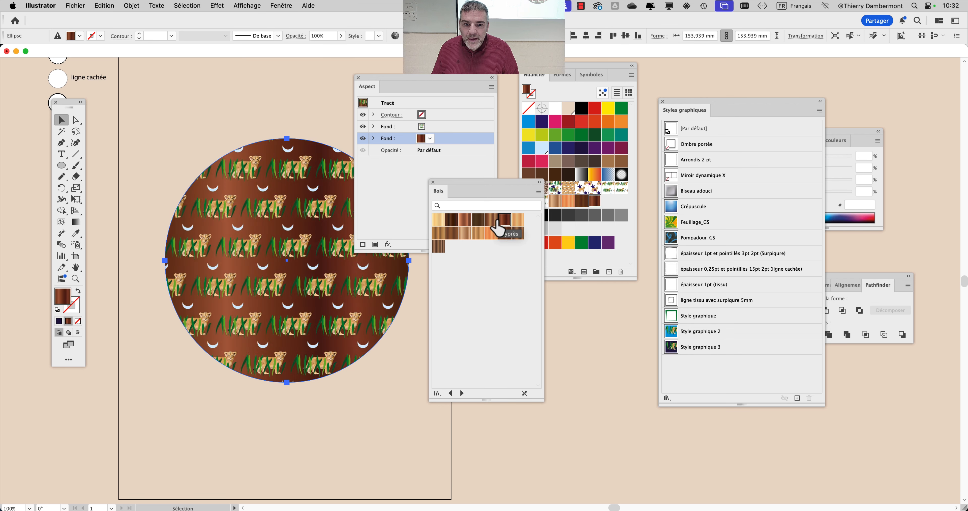
click(492, 220)
click(504, 224)
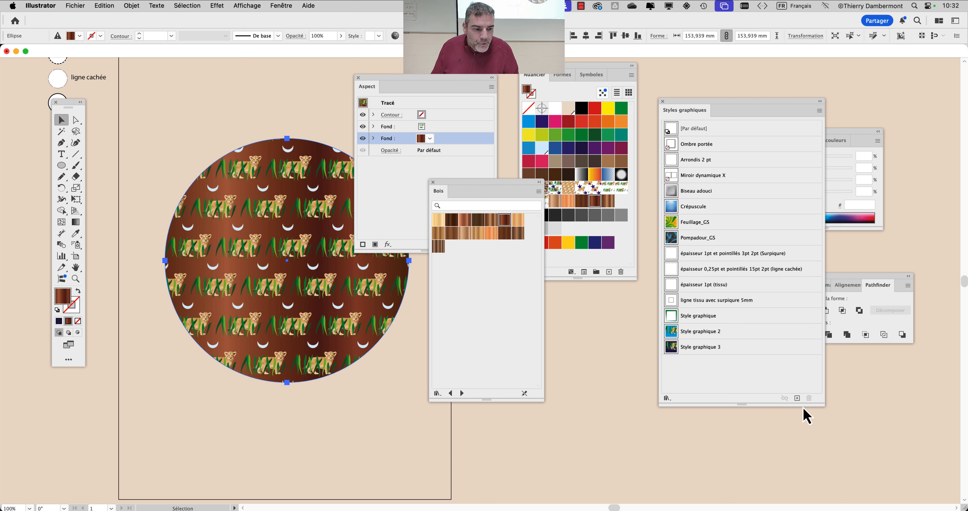
click(797, 398)
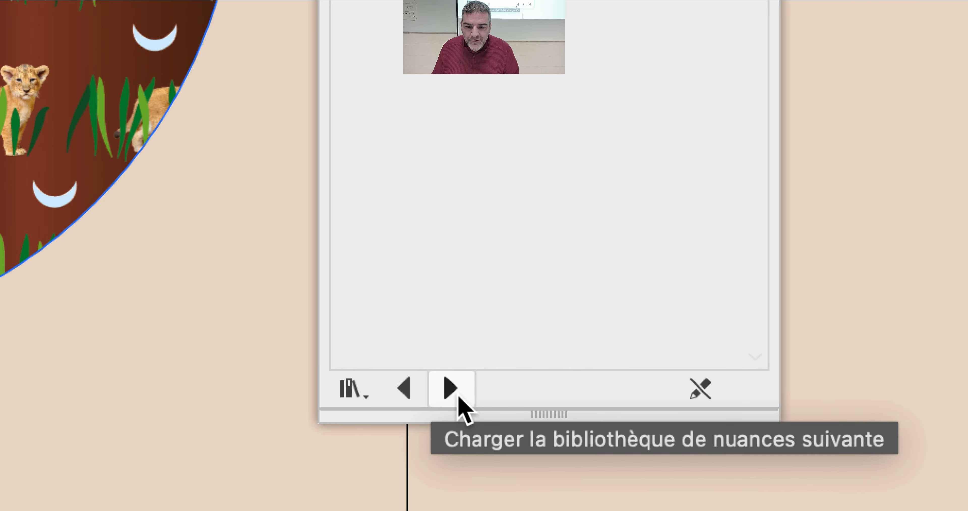
Load the Ciel gradient library, set the lower fill to the light blue, white and slate gradient, and move the appearance window clear of the circle.
click(457, 396)
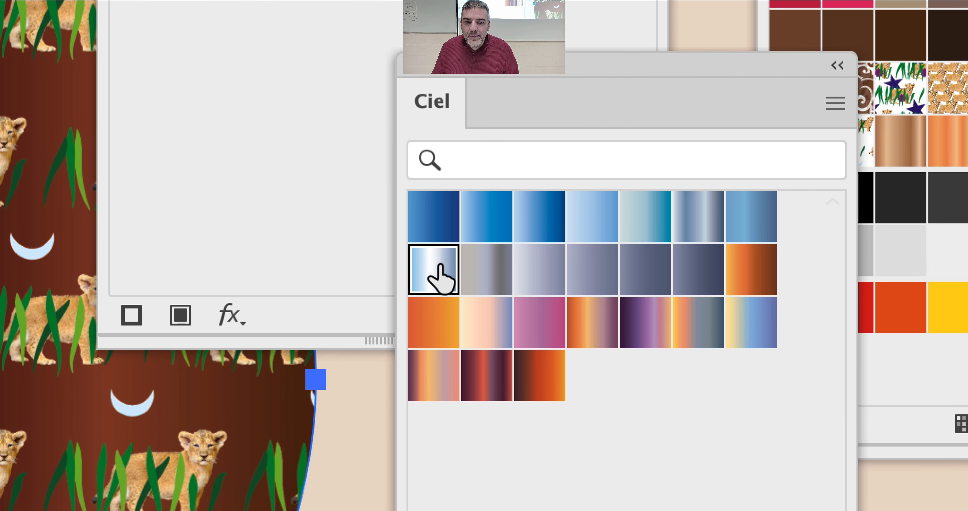
click(406, 281)
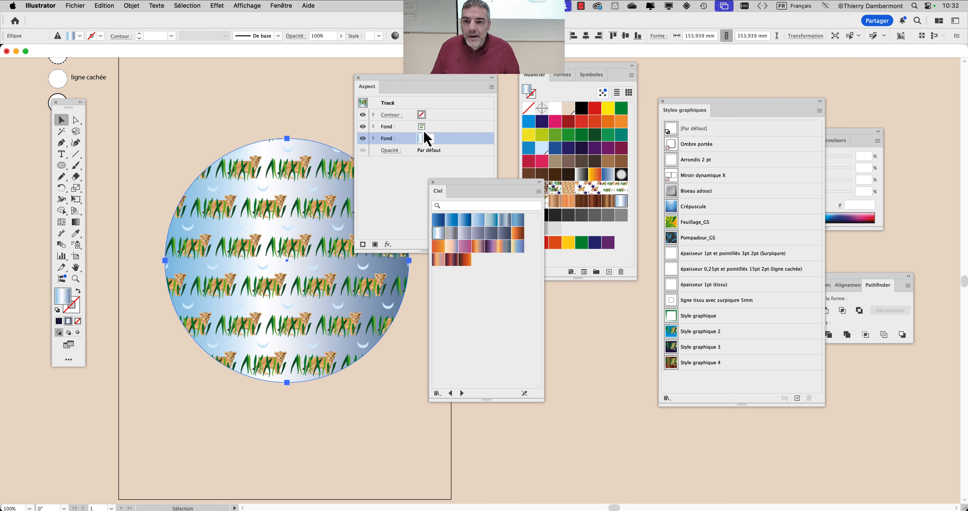
drag(404, 80, 726, 55)
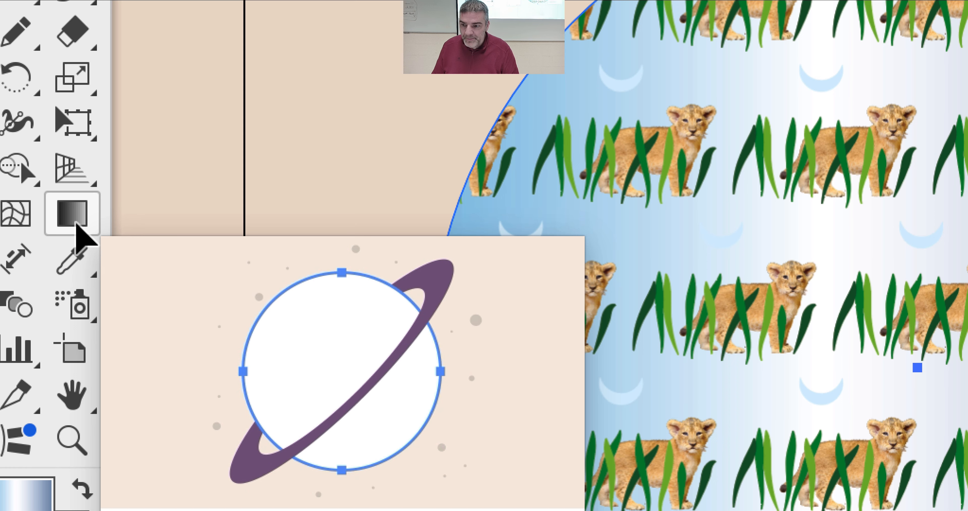
Redraw the sky gradient steeply from the circle's upper left to its lower right with the Gradient tool, and save a new graphic style.
click(73, 214)
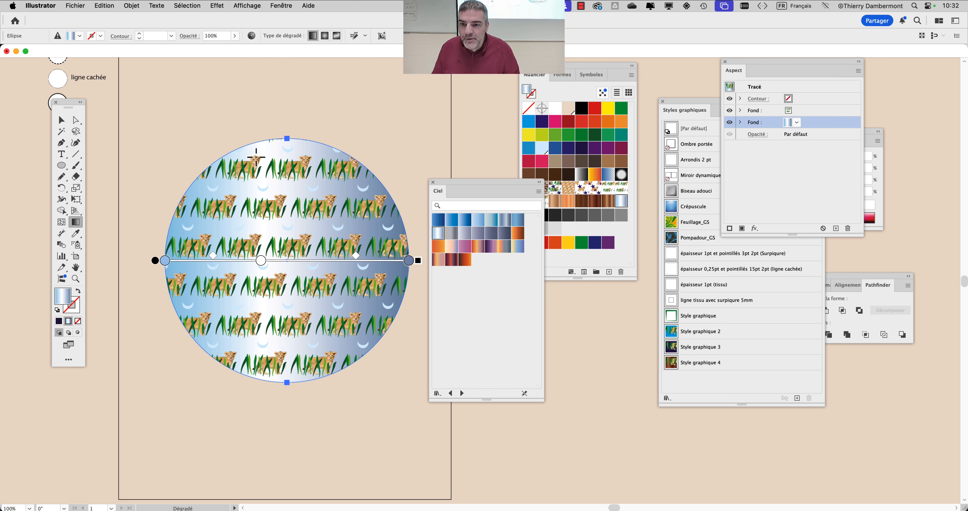
drag(265, 142, 310, 380)
drag(254, 409, 290, 139)
drag(237, 155, 324, 365)
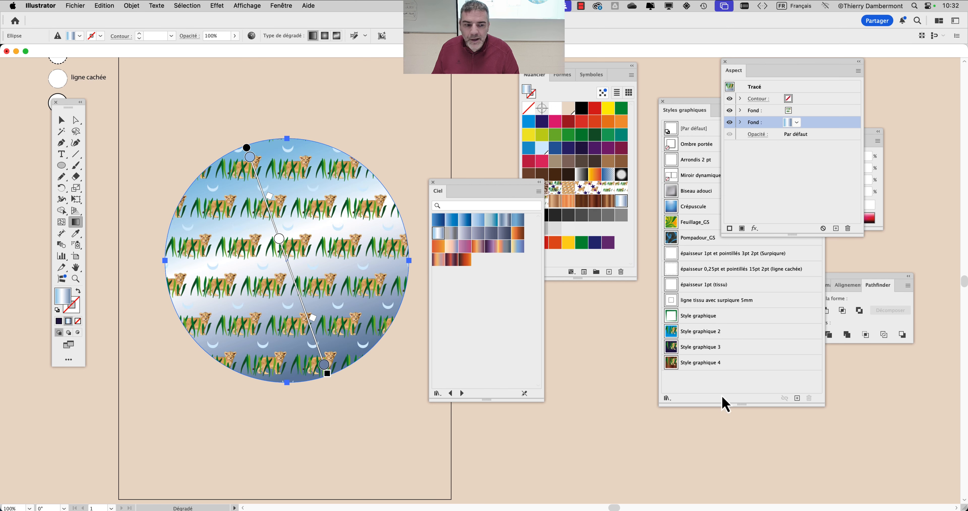
click(797, 398)
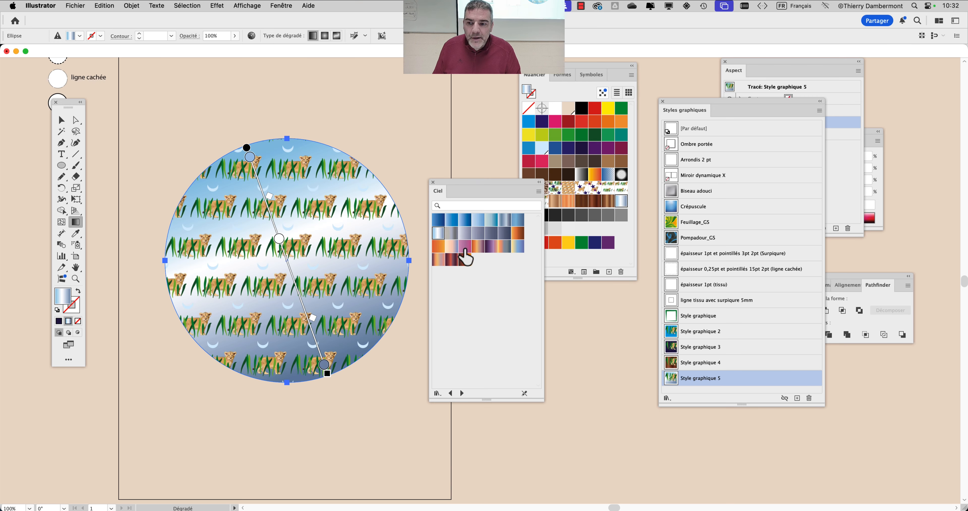
Set the lower fill to the pink-mauve Ciel gradient, redraw it short and steep across the circle's middle, and save a new graphic style.
click(465, 246)
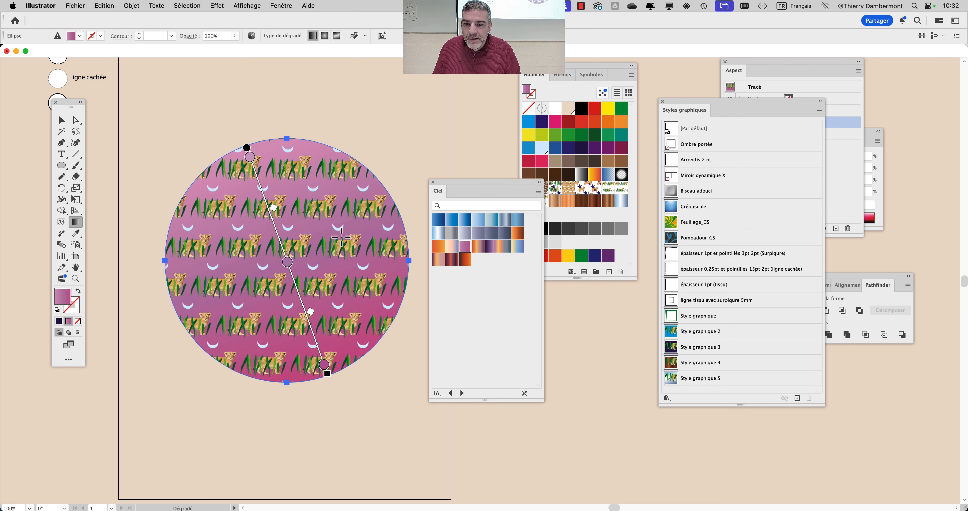
drag(298, 215, 277, 302)
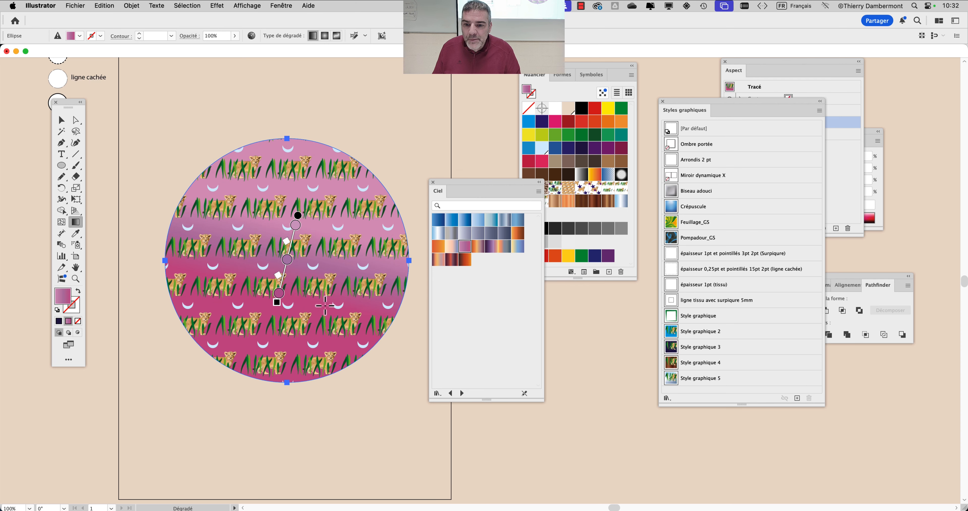
click(797, 398)
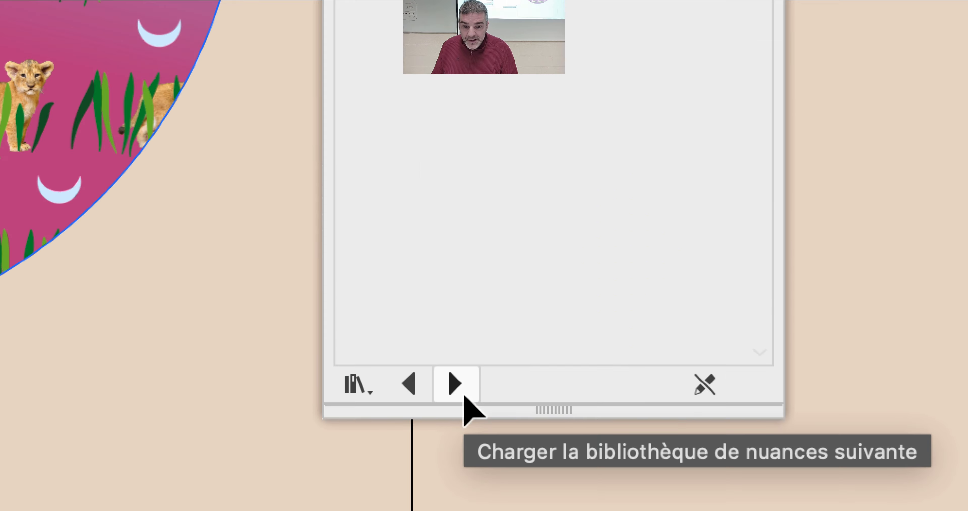
Browse the gradient libraries to Eau, set the lower fill to its white-to-dark-blue gradient, and save the result as a new graphic style.
click(463, 391)
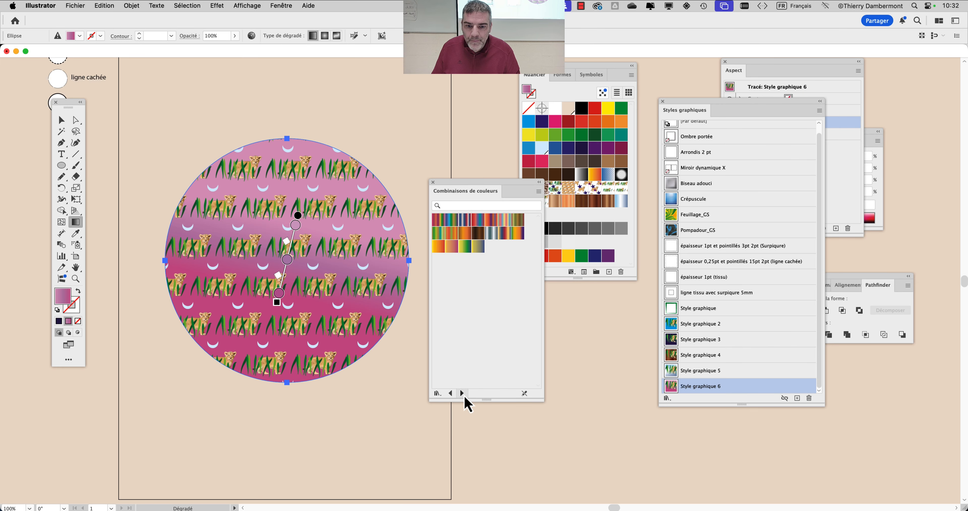
click(463, 393)
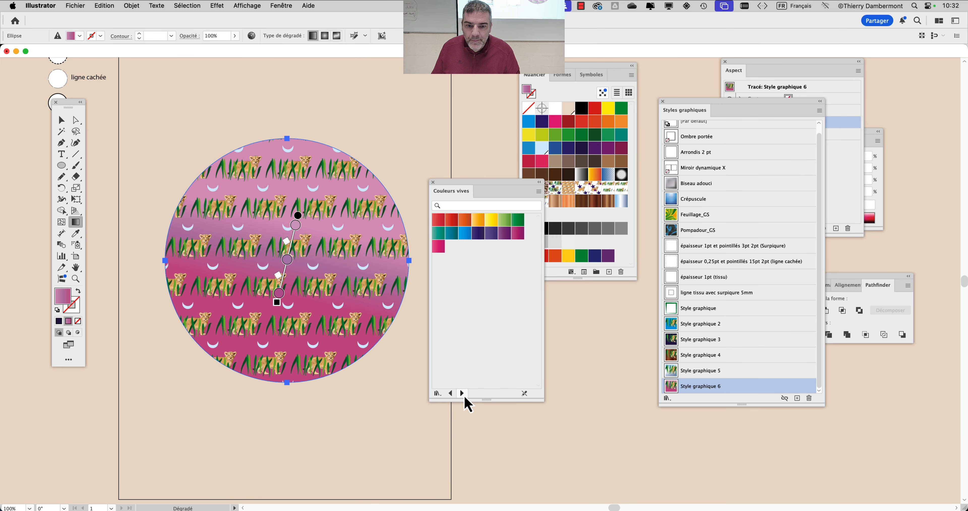
click(450, 392)
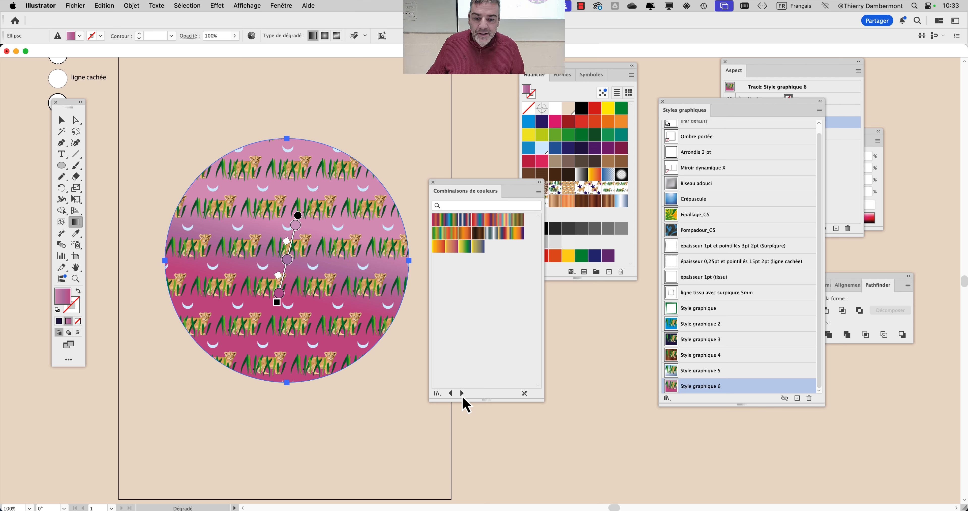
click(462, 393)
click(463, 393)
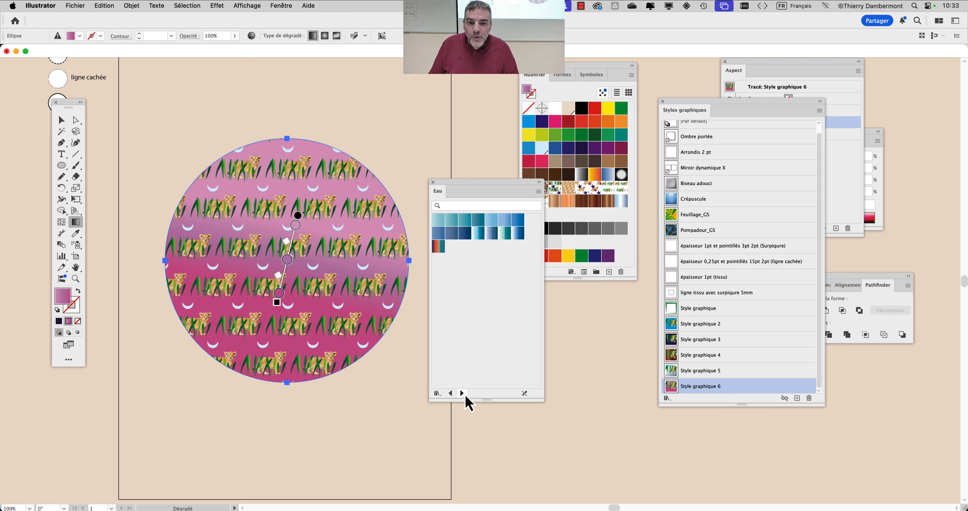
click(517, 234)
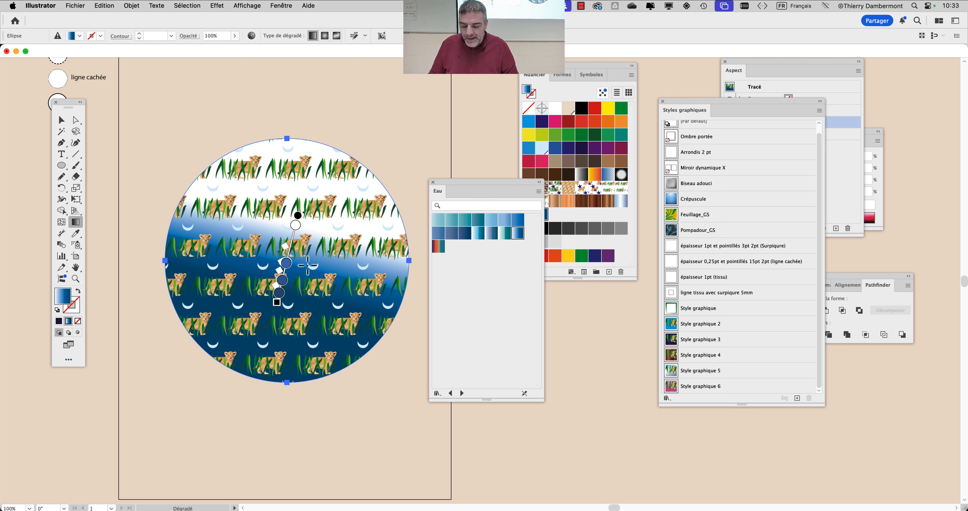
click(797, 398)
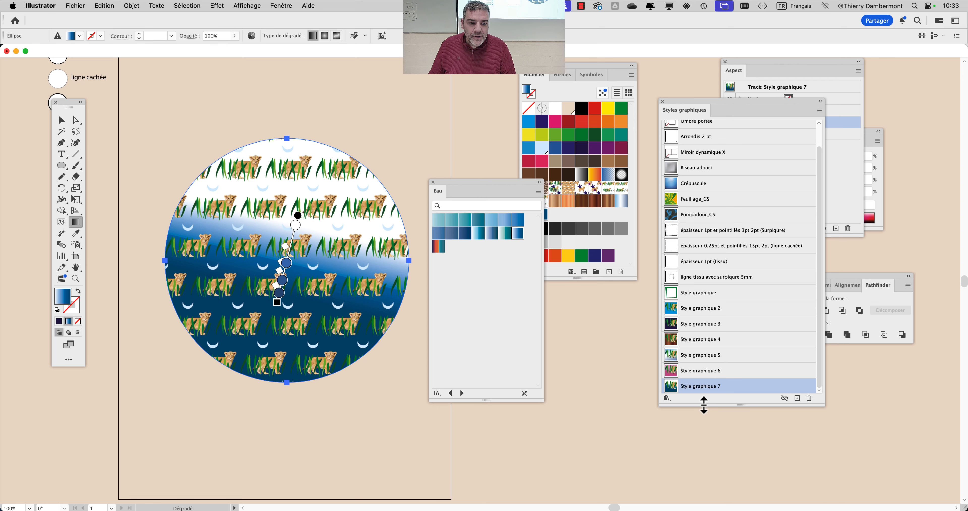
Lengthen the graphic styles window, redraw the gradient vertically from white at the circle's bottom to dark blue at its top, and save a new style.
drag(704, 405, 704, 468)
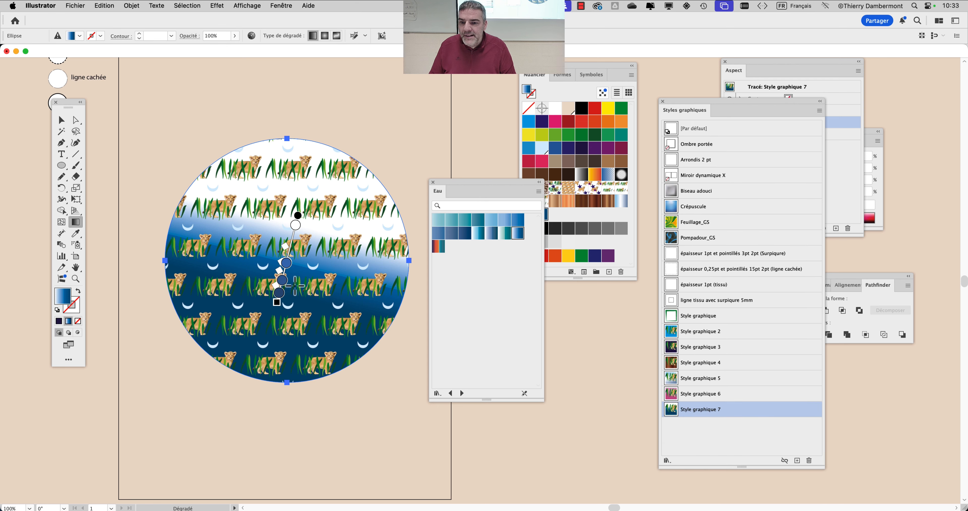
mouse_move(299, 298)
mouse_down()
mouse_move(309, 266)
mouse_move(300, 249)
mouse_move(295, 124)
mouse_move(296, 327)
mouse_move(297, 157)
mouse_move(359, 156)
mouse_move(199, 168)
mouse_move(360, 163)
mouse_move(373, 205)
mouse_move(303, 478)
mouse_move(277, 485)
mouse_move(153, 352)
mouse_move(216, 205)
mouse_move(287, 95)
mouse_move(286, 161)
mouse_up()
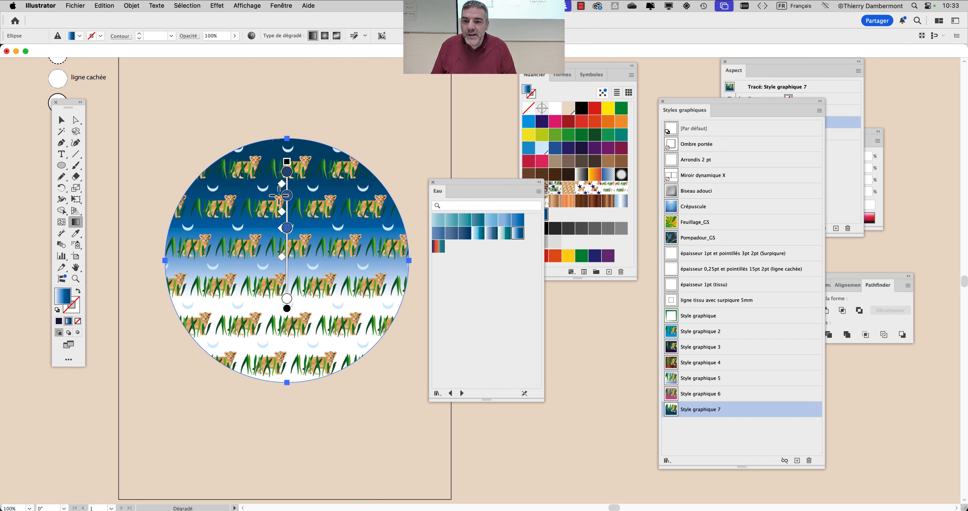
drag(182, 270, 404, 269)
drag(307, 363, 325, 168)
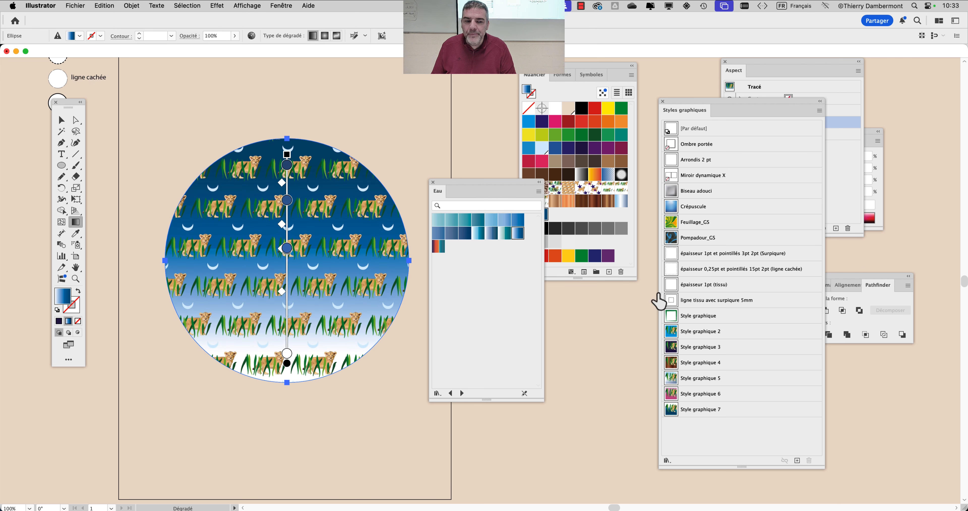
click(797, 461)
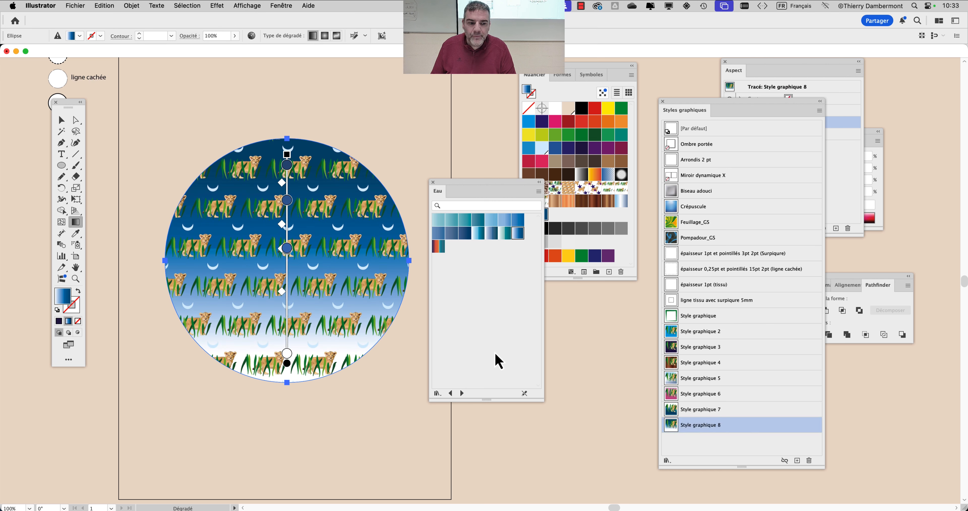
Deselect the circle and move the Eau gradient library window below the swatches, clear of the artwork.
click(62, 120)
click(156, 168)
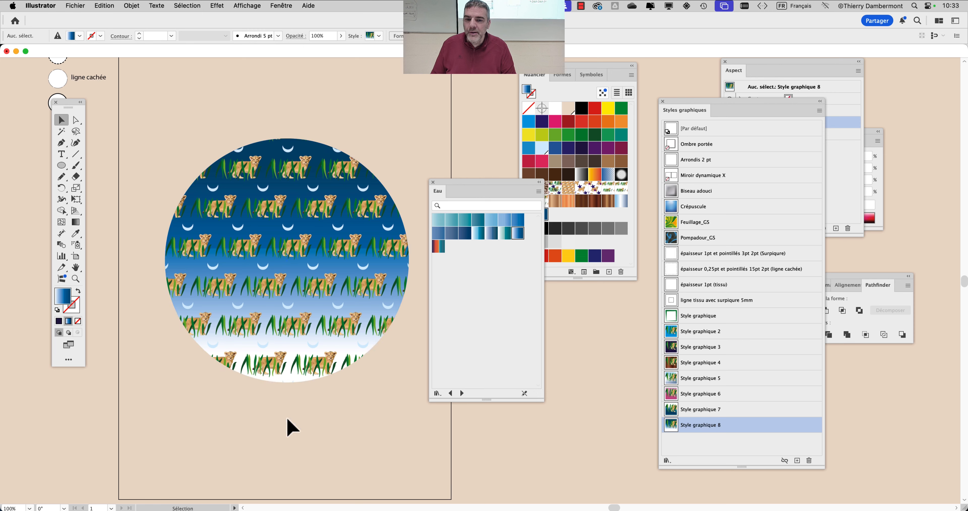
drag(464, 188, 527, 323)
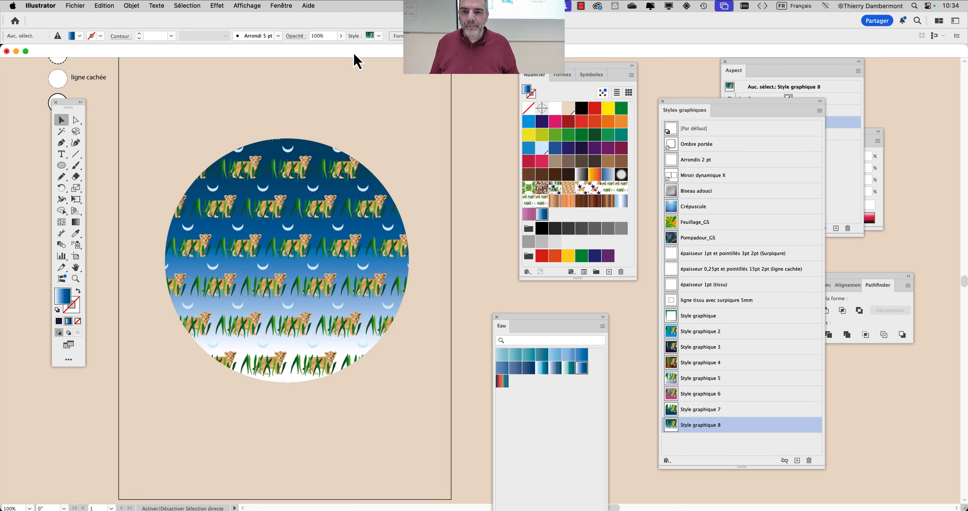
Draw a closed freeform shape about 165 by 103 mm above the circle with the Pencil tool.
scroll(378, 224, down, 1)
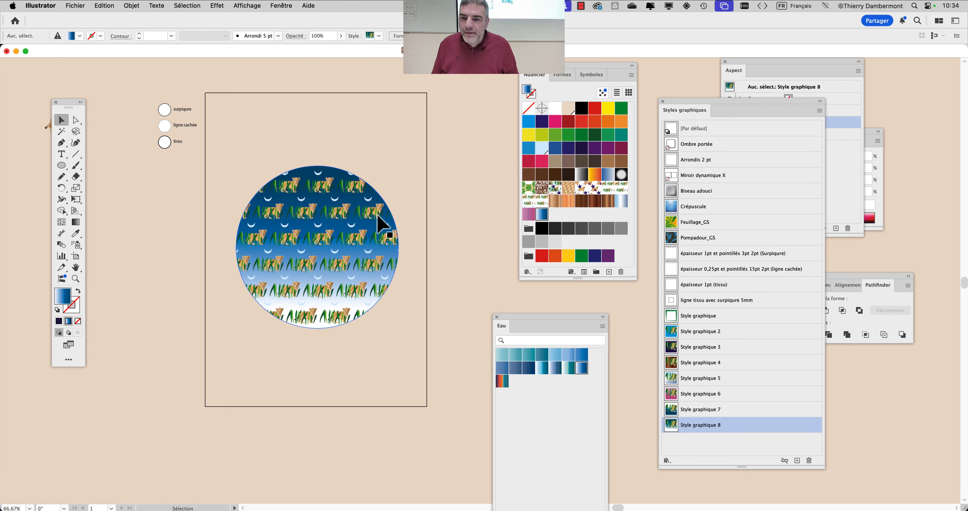
click(61, 177)
scroll(296, 156, up, 1)
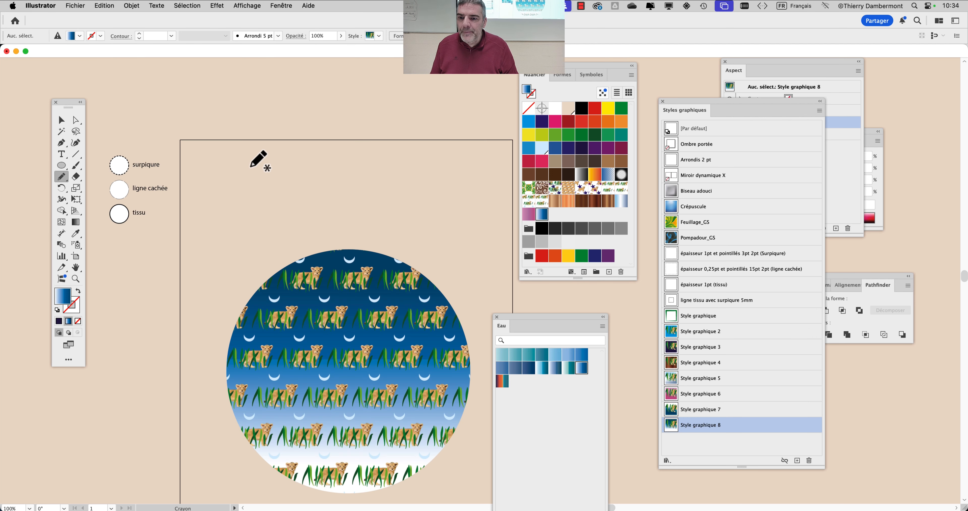
mouse_move(243, 158)
mouse_down()
mouse_move(244, 228)
mouse_move(336, 219)
mouse_move(459, 237)
mouse_move(412, 191)
mouse_move(363, 191)
mouse_move(400, 144)
mouse_move(374, 99)
mouse_move(350, 154)
mouse_move(310, 154)
mouse_move(277, 87)
mouse_move(250, 119)
mouse_move(266, 164)
mouse_move(245, 158)
mouse_up()
click(62, 122)
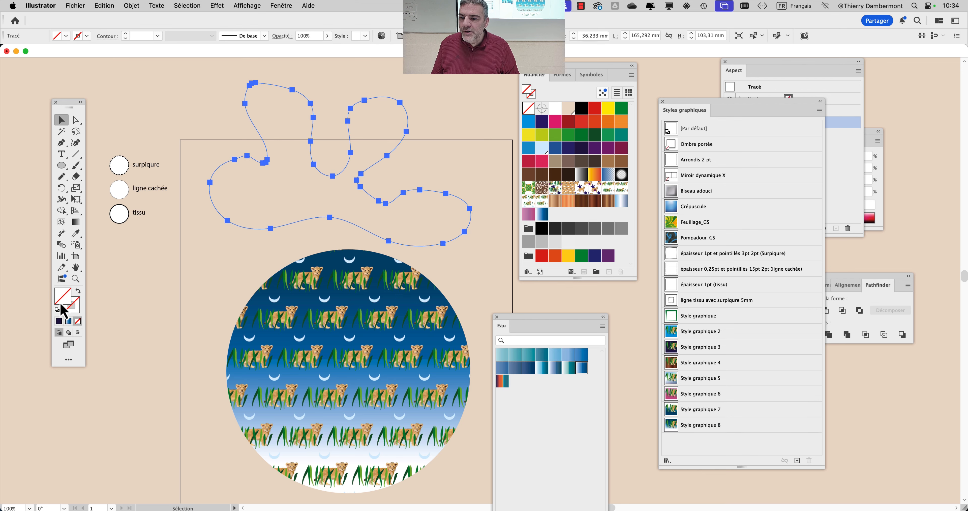
Apply Style graphique 8 to the freeform shape and place the Aspect window beside the artwork.
click(711, 428)
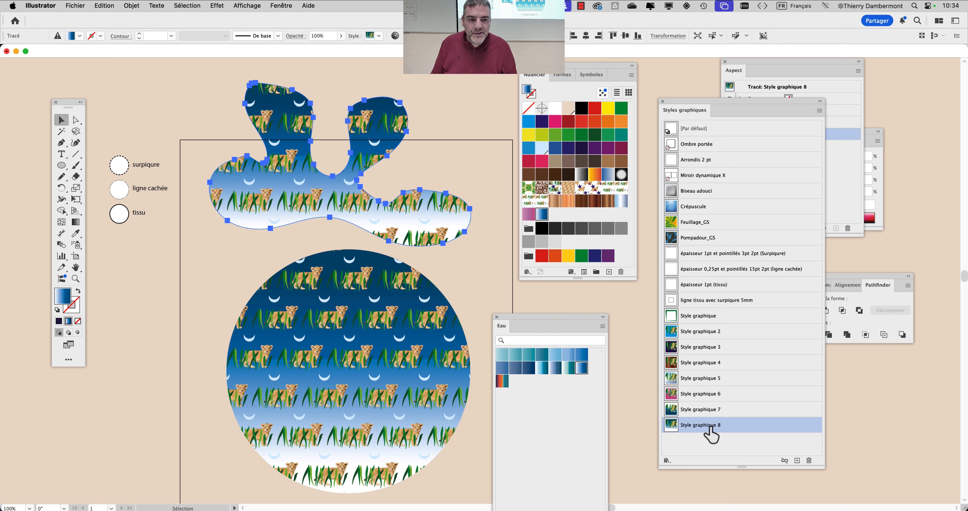
drag(777, 70, 168, 253)
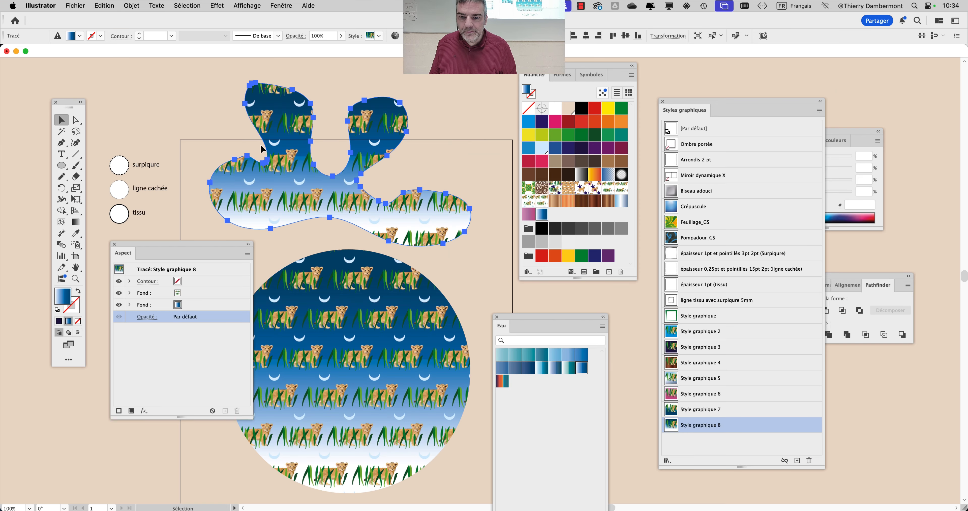
Draw a five-pointed star about 94 mm wide below and to the right of the circle.
scroll(372, 291, down, 5)
scroll(372, 292, right, 2)
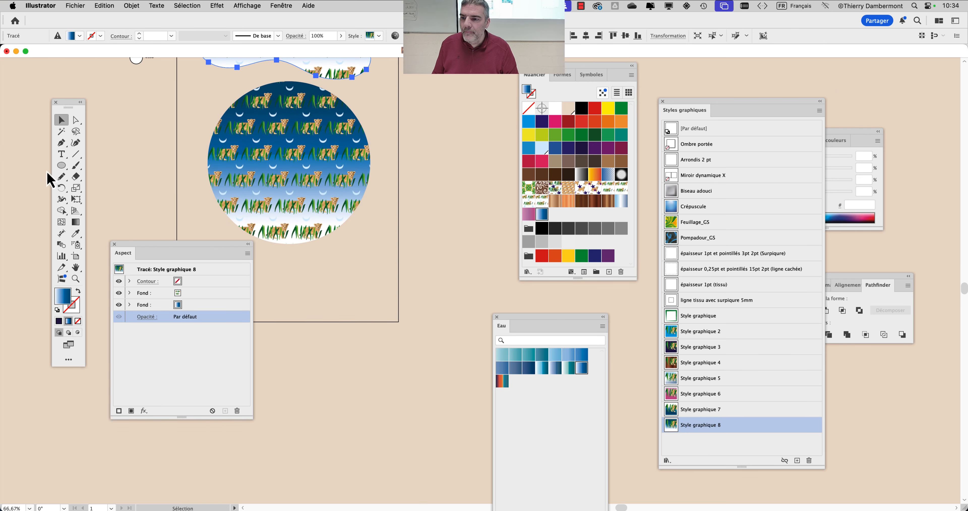
drag(62, 165, 104, 211)
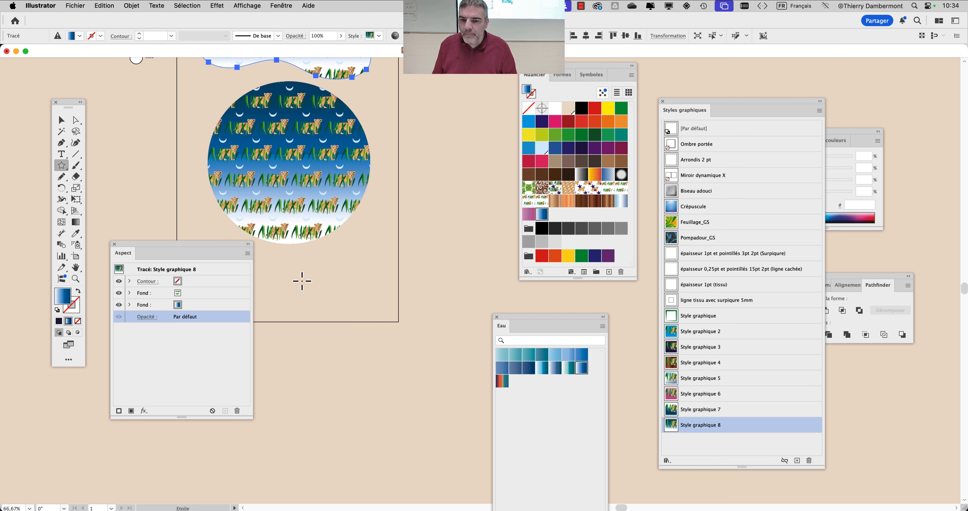
drag(323, 270, 370, 293)
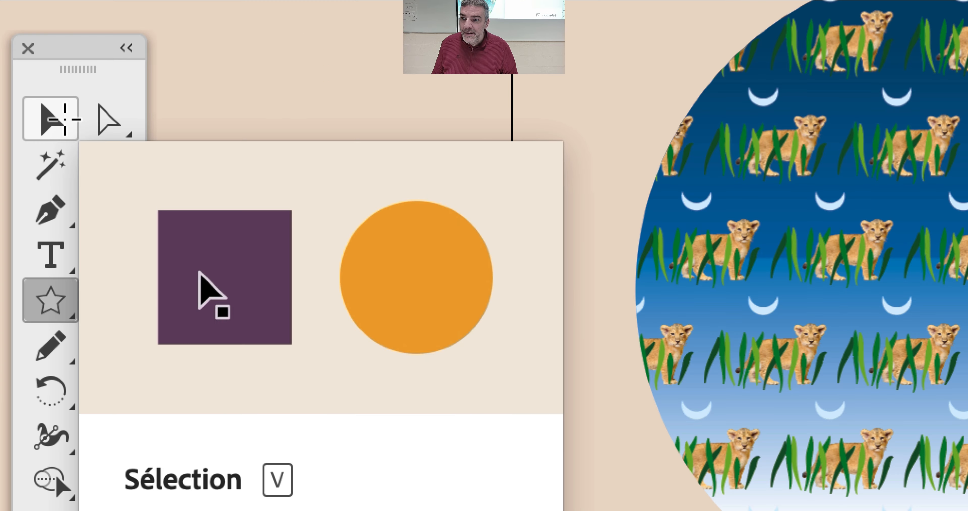
Move the star into the empty area right of the artboard and apply Style graphique 8 to it.
click(63, 121)
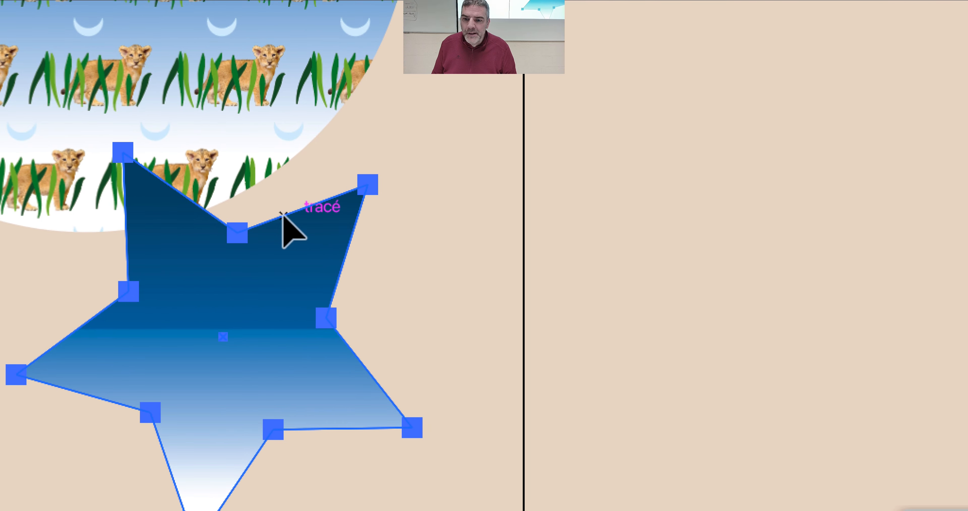
drag(788, 419, 967, 435)
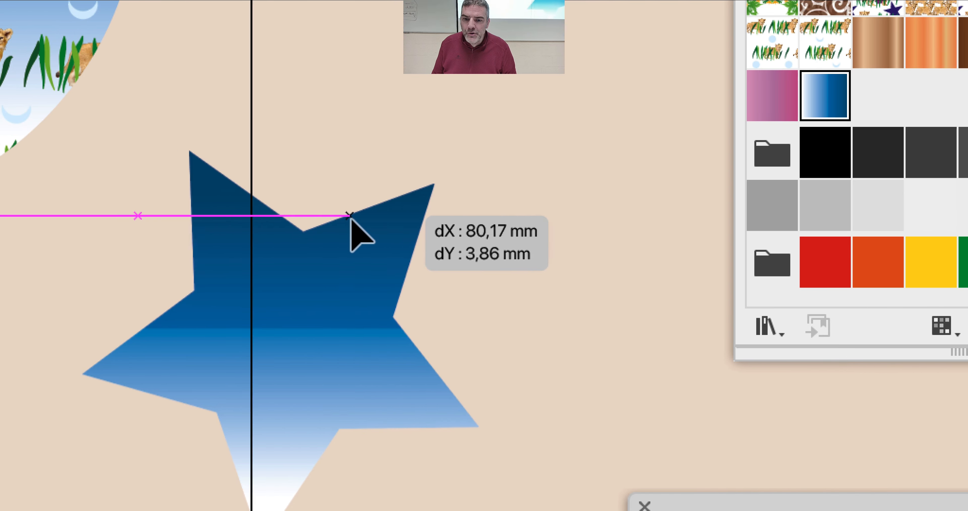
drag(350, 215, 565, 106)
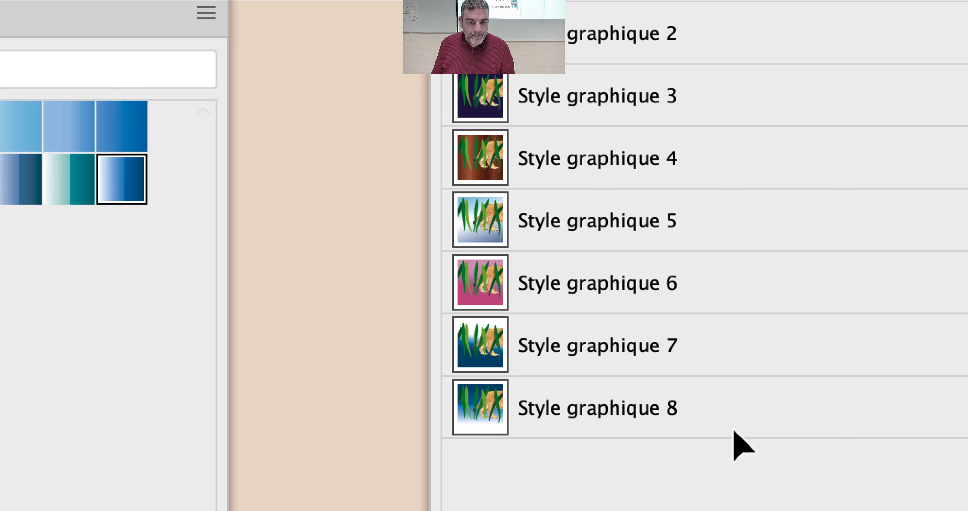
click(729, 426)
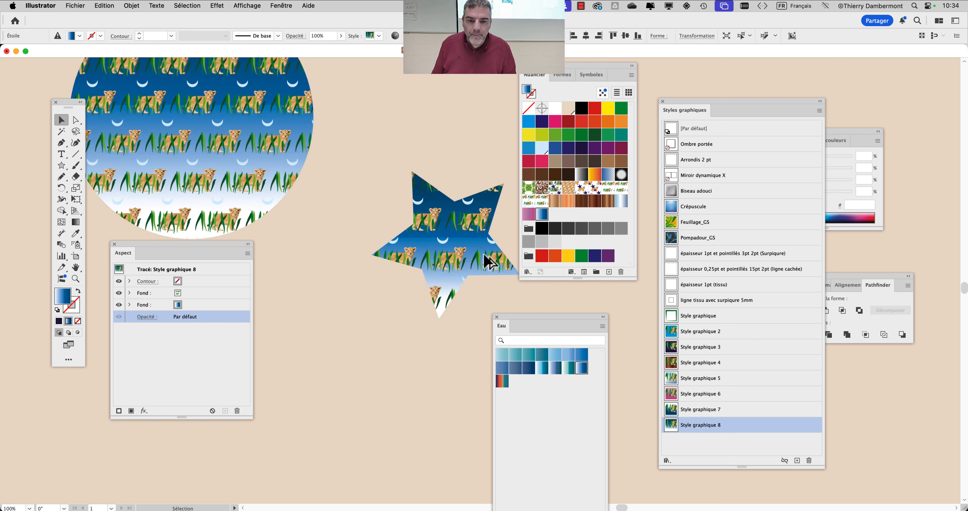
Shift the star slightly left and try Style graphique 7, 6, 5, 4, 3 and 2 on it in turn.
key(super+plus)
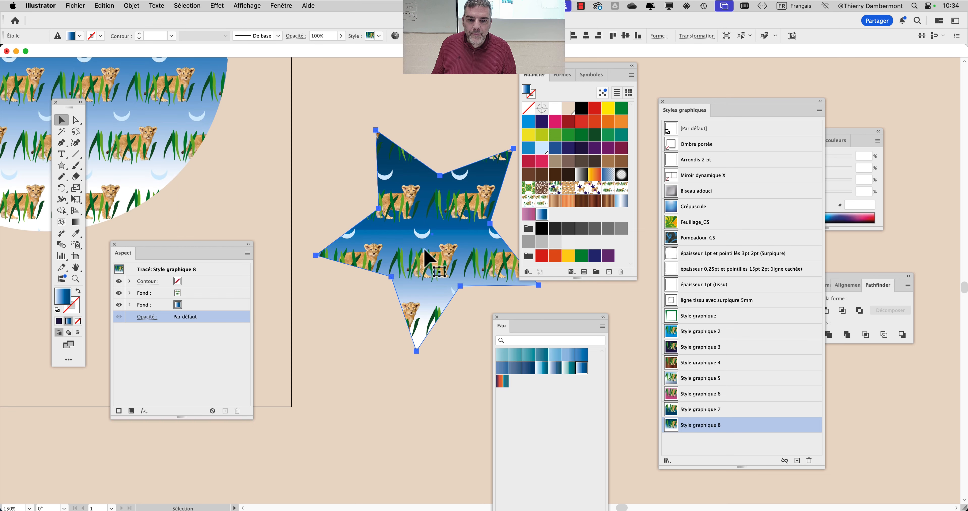
drag(424, 251, 346, 257)
click(714, 409)
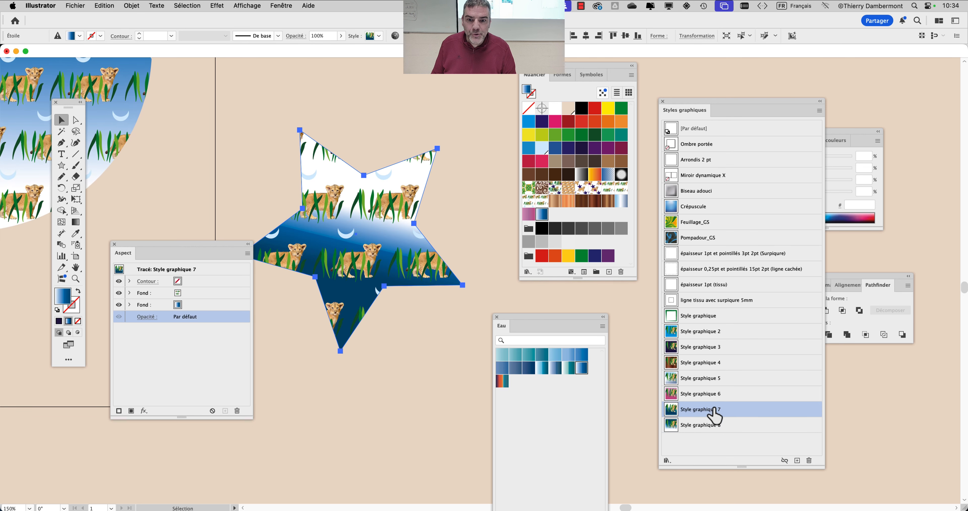
click(716, 394)
click(716, 379)
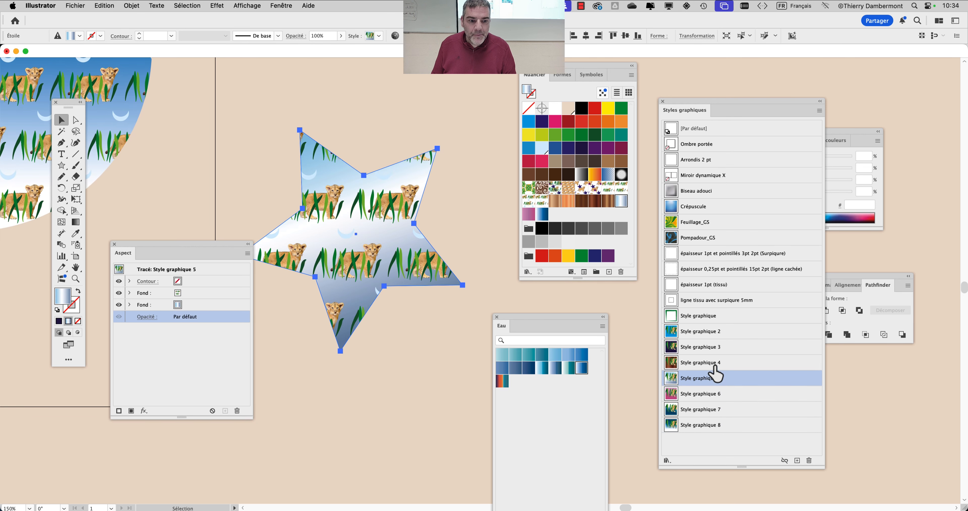
click(716, 368)
click(718, 349)
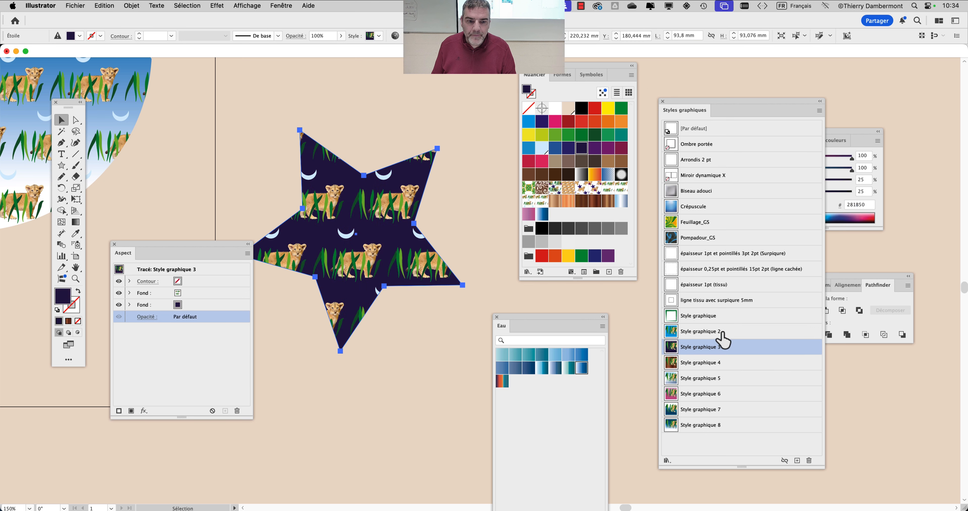
click(719, 334)
Compare Style graphique 3, 4, 6, 8 and 7 on the star, settle on Style graphique 6, and deselect it.
click(718, 348)
click(718, 363)
click(716, 394)
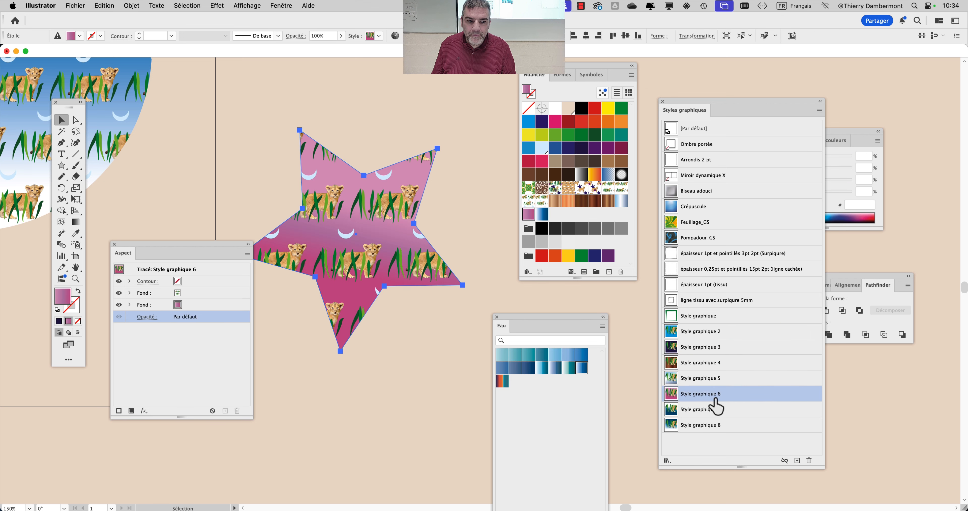
click(716, 425)
click(721, 410)
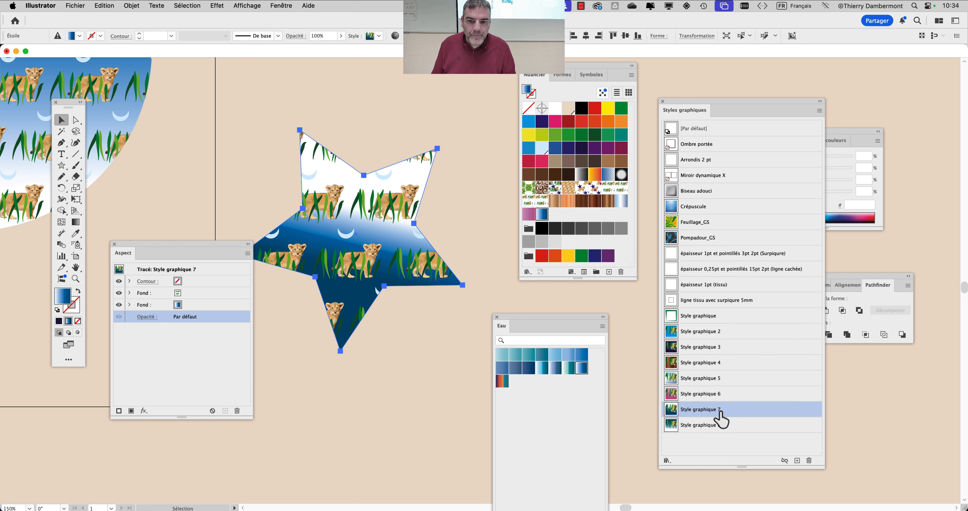
click(720, 394)
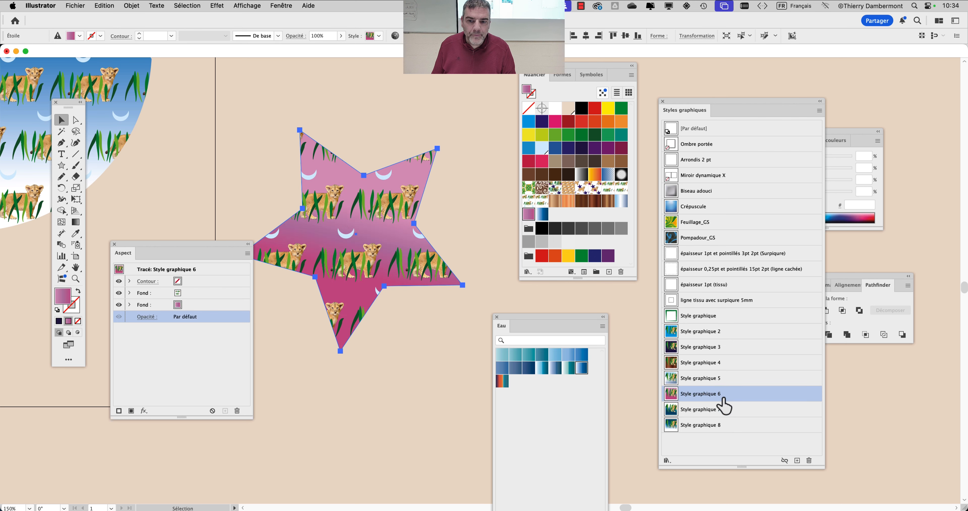
click(468, 227)
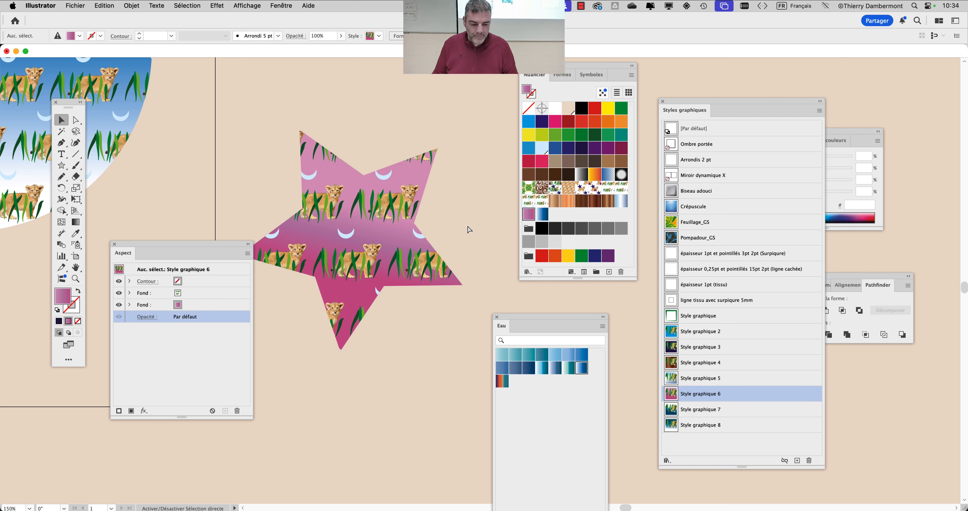
Create a new A4 portrait document, 210 x 297 mm, in CMJN colour mode.
scroll(387, 318, down, 2)
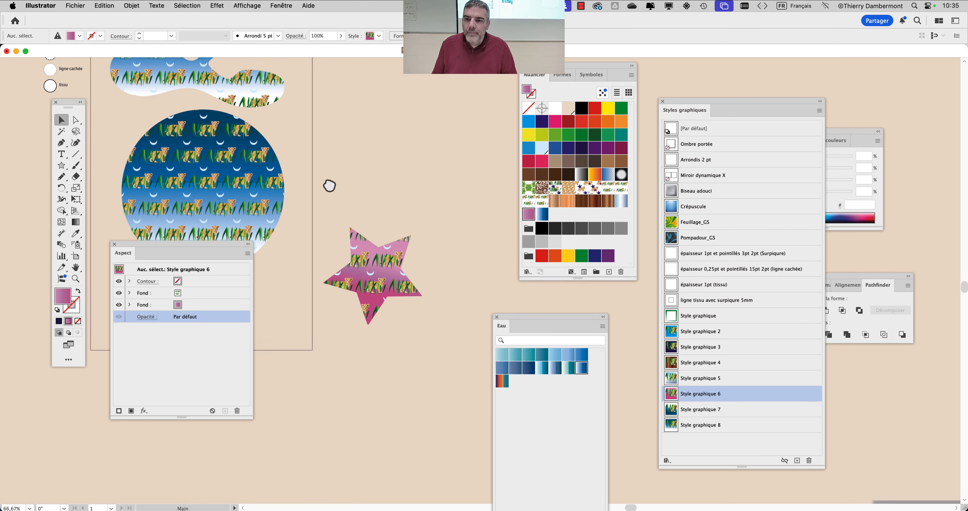
drag(329, 186, 361, 159)
click(66, 7)
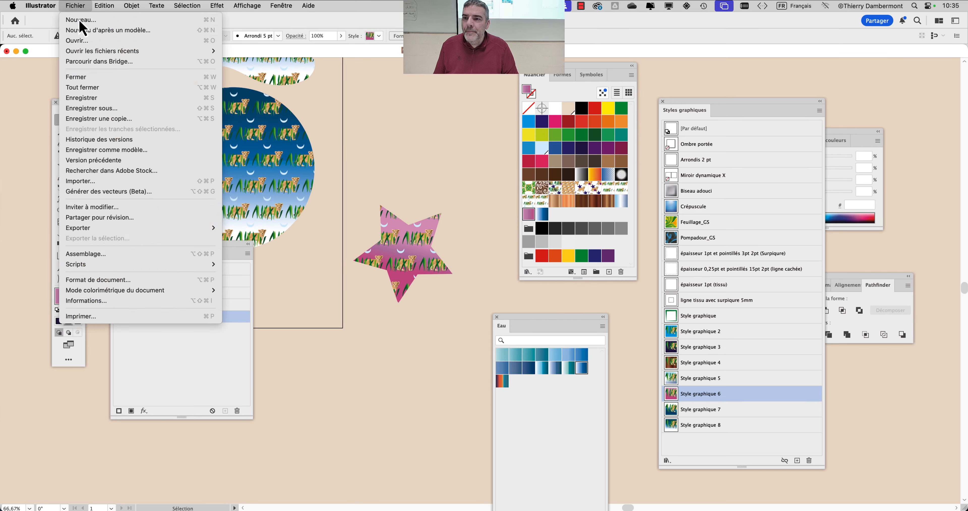
click(80, 18)
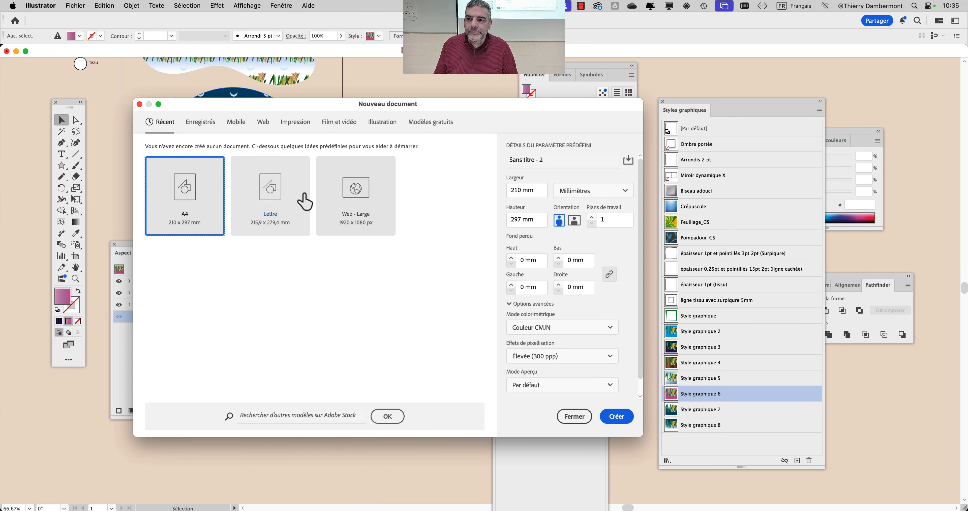
click(614, 416)
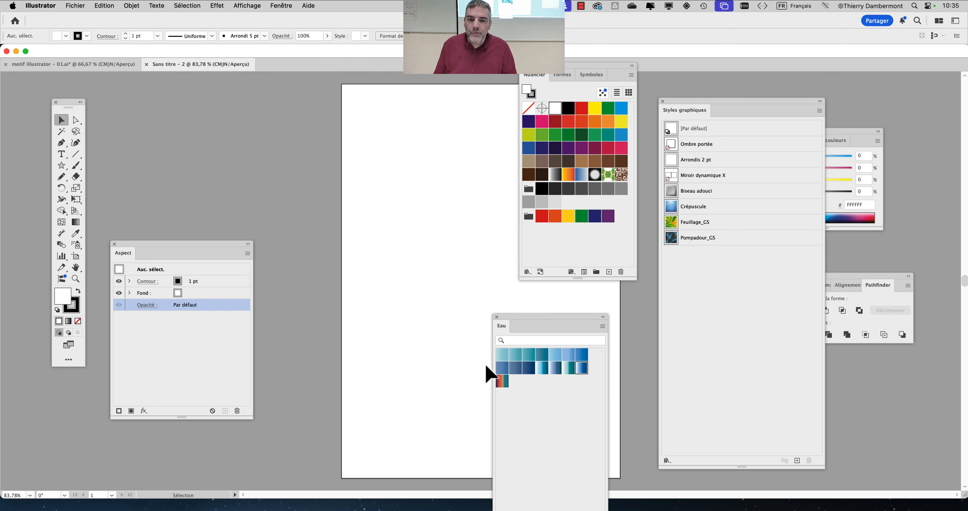
Draw a five-pointed star about 74 mm wide on the new page's upper half, and shift the Eau library window slightly aside.
click(62, 165)
drag(351, 208, 406, 216)
click(58, 123)
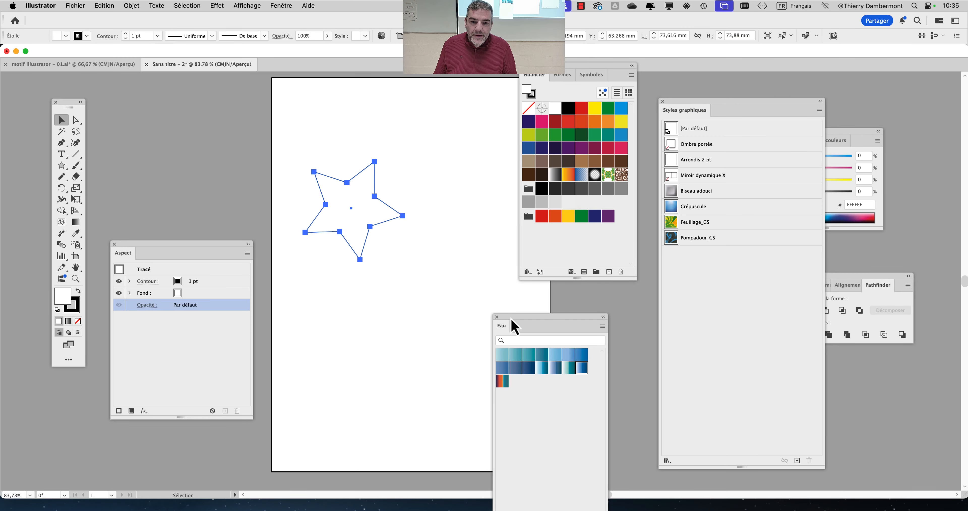
drag(514, 324, 530, 341)
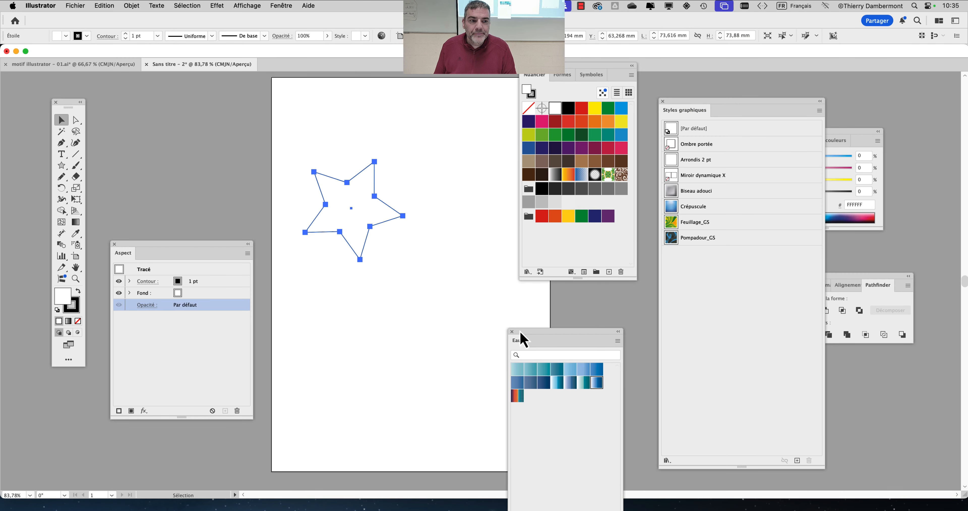
Return to the document motif illustrator – 01.ai and copy the pink patterned star.
click(89, 66)
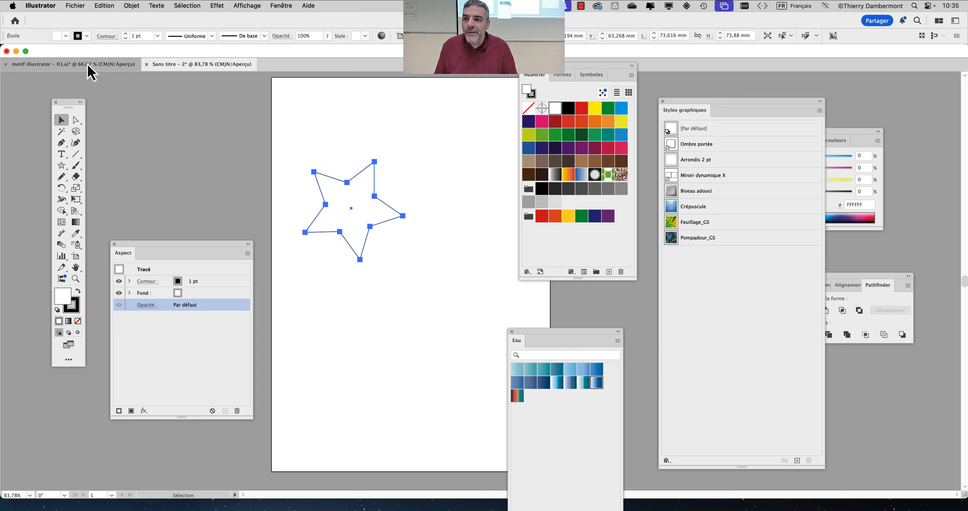
click(391, 226)
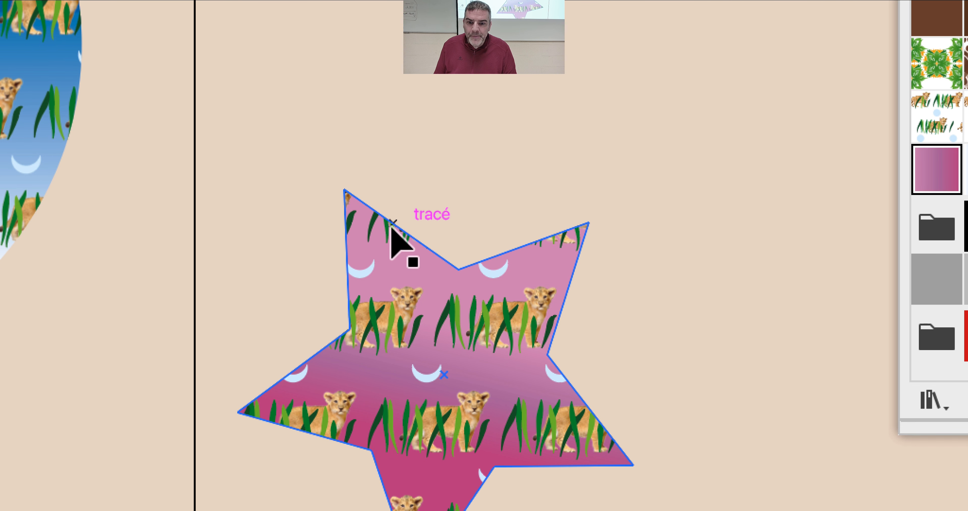
click(391, 226)
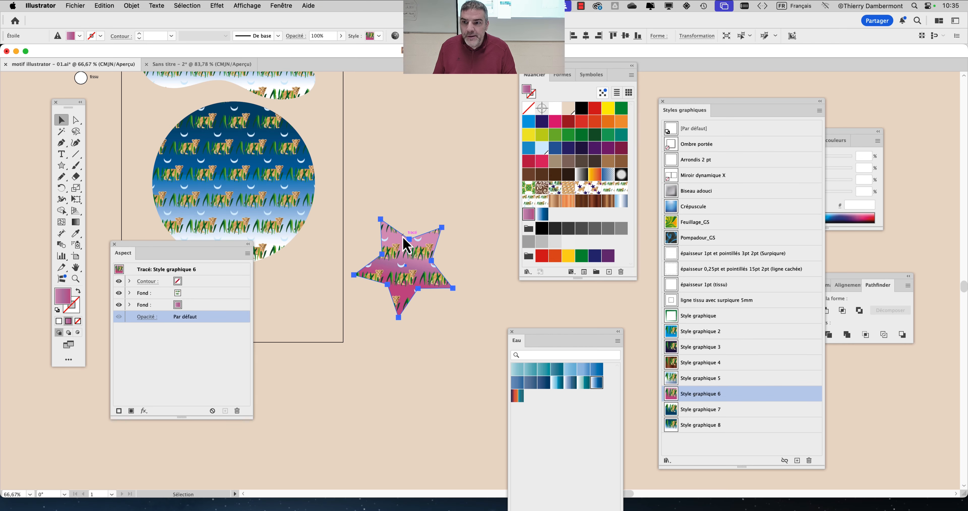
click(104, 5)
click(127, 57)
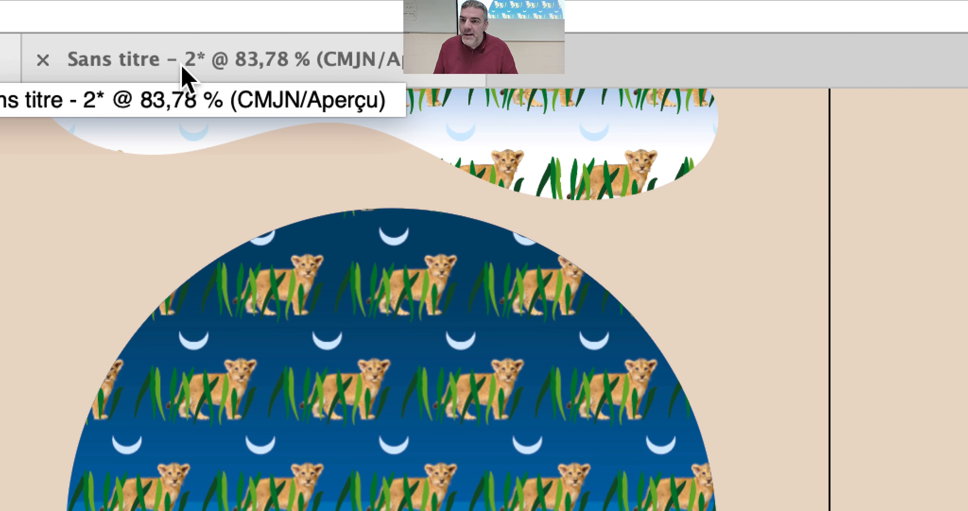
Paste the copied patterned star into the new document Sans titre – 2.
click(182, 67)
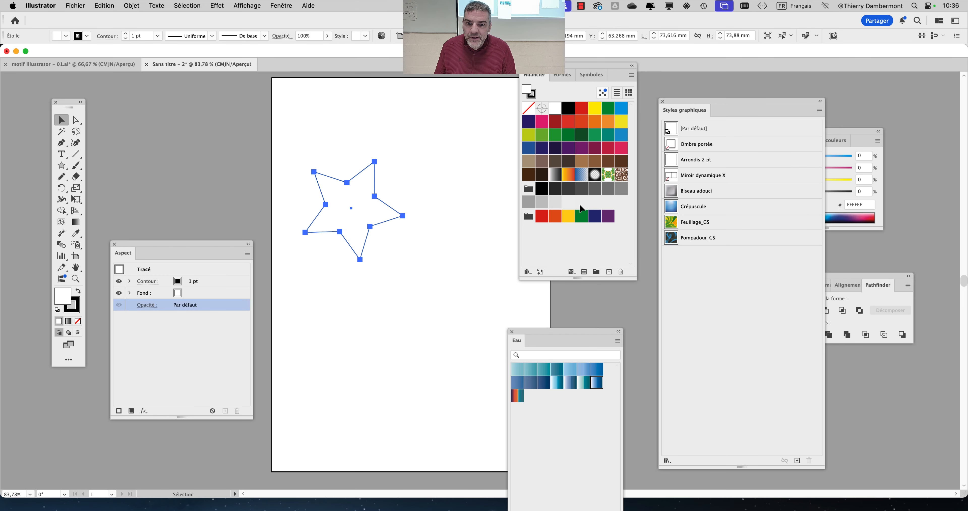
click(93, 8)
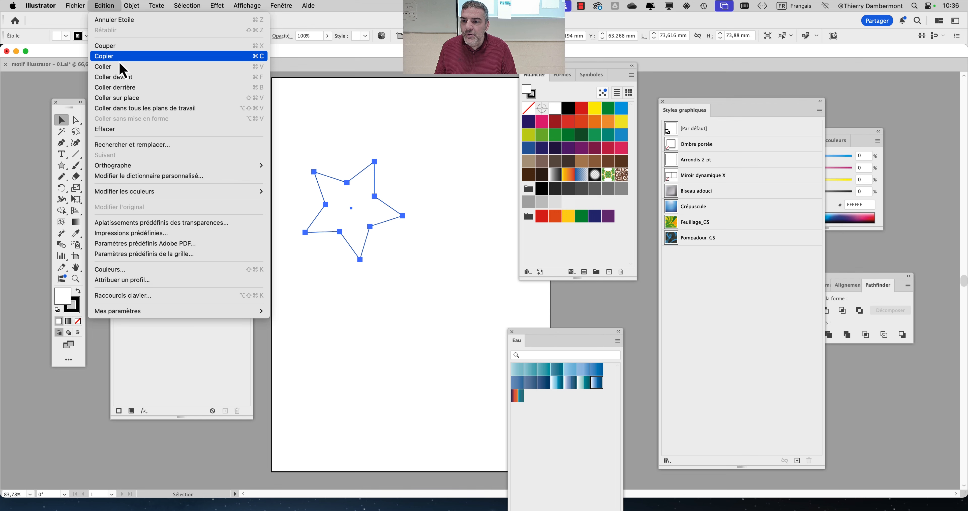
click(119, 72)
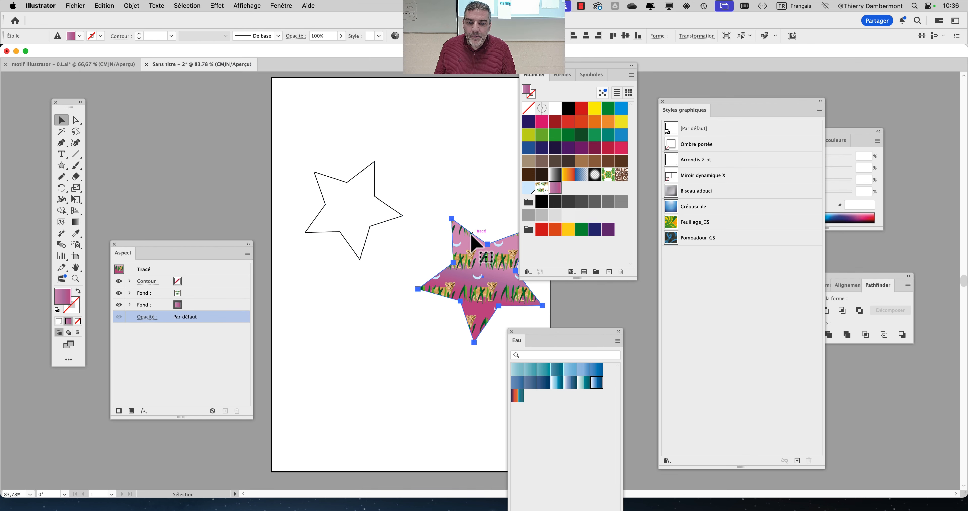
Move the pasted patterned star toward the middle of the page, and remove it from Sans titre – 2.
drag(470, 233, 413, 246)
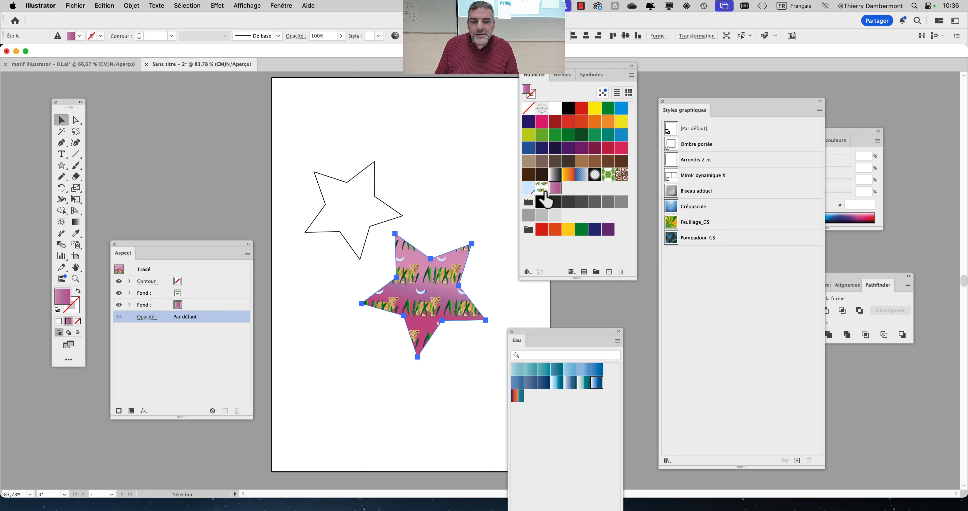
key(alt+super)
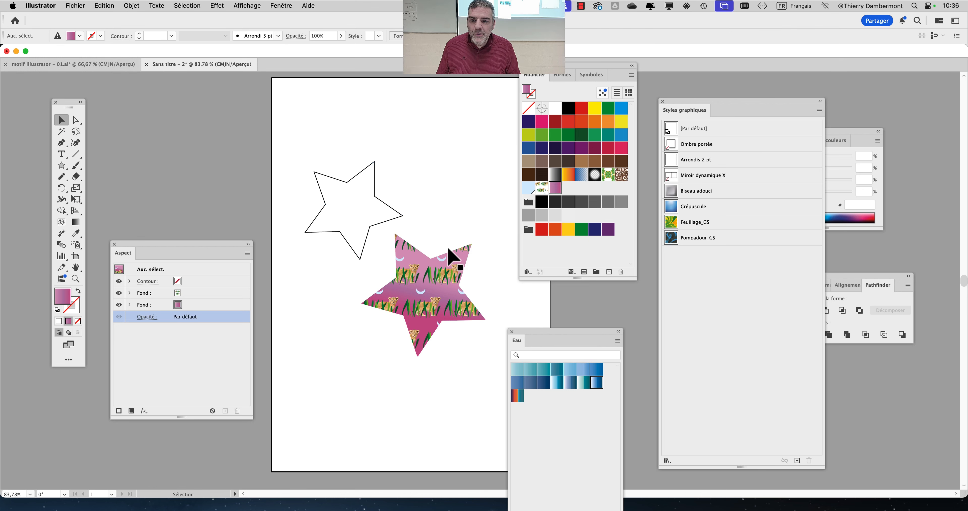
key(super+x)
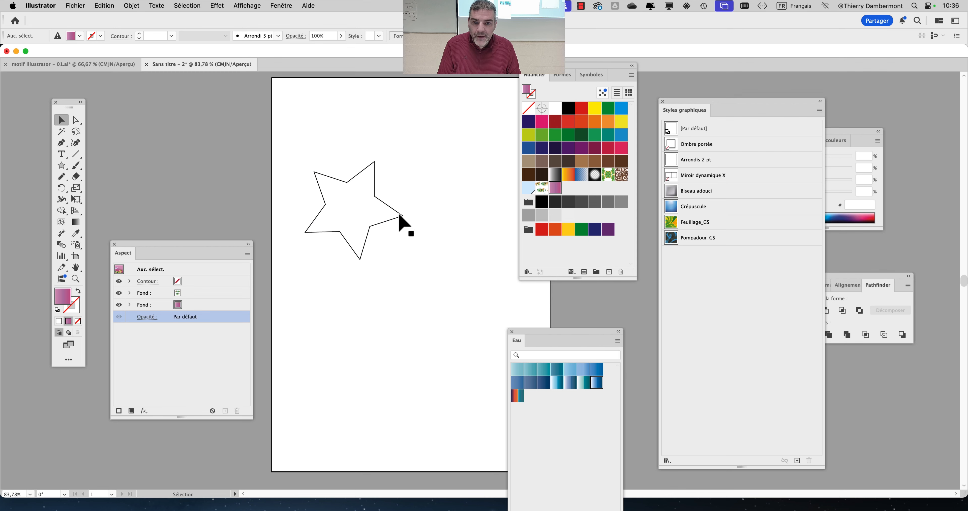
Return to motif illustrator – 01.ai, try Style graphique 5 on the pink star, and reapply Style graphique 6.
click(109, 65)
key(super+v)
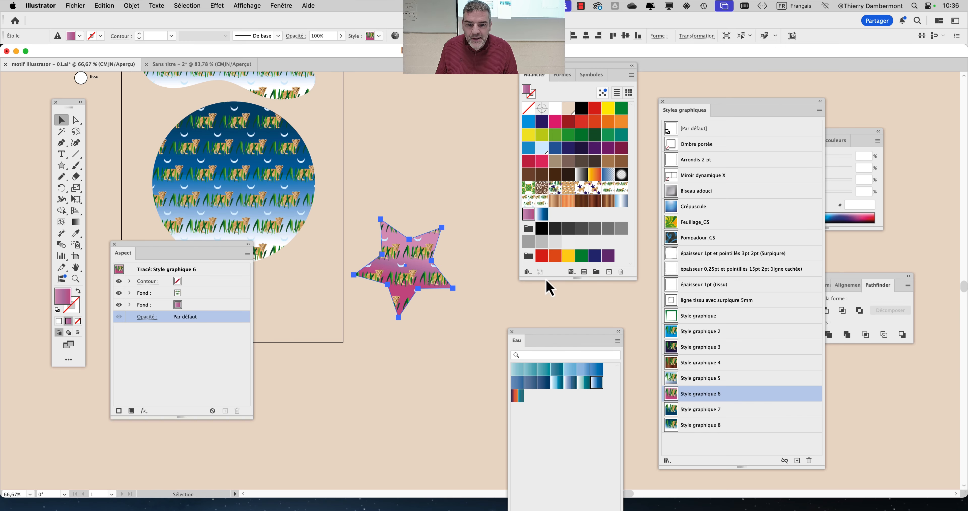
click(435, 212)
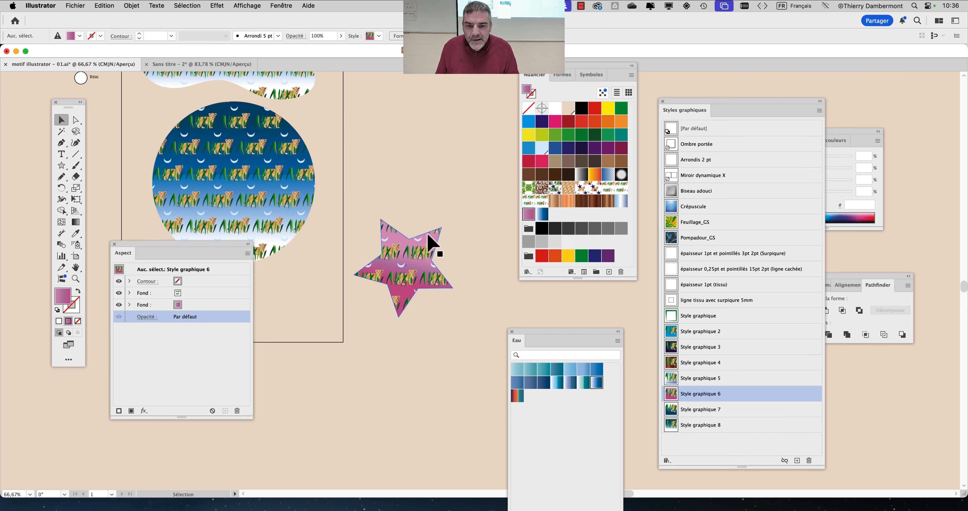
click(430, 244)
click(695, 376)
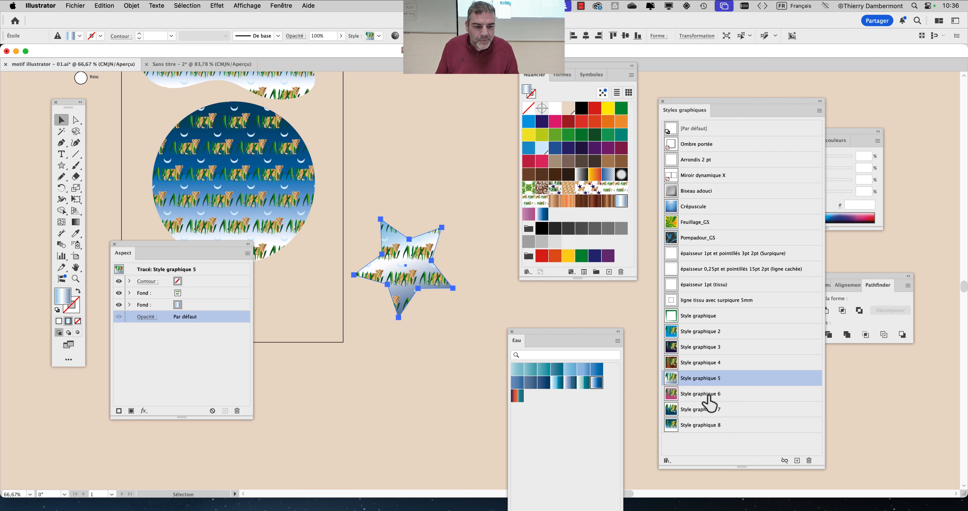
click(686, 394)
Copy the pink patterned star and paste it into Sans titre – 2.
click(98, 6)
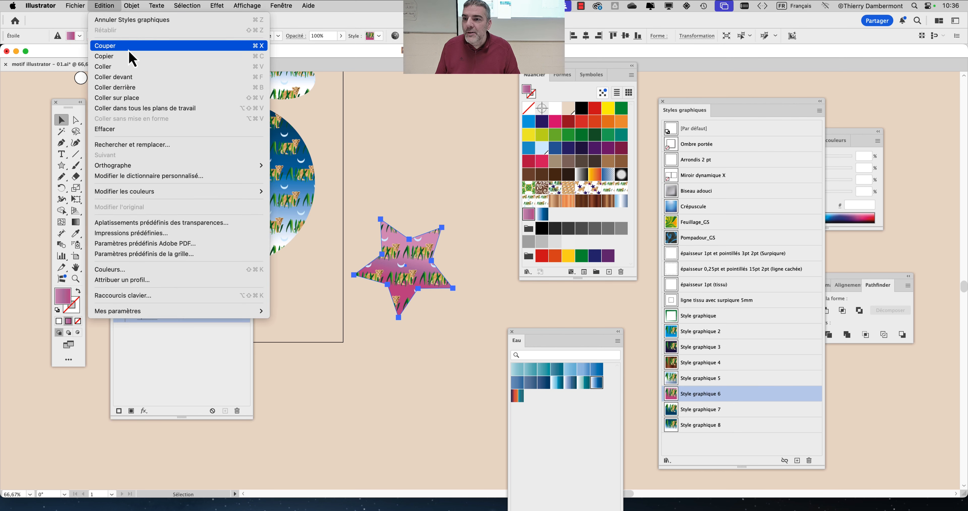
click(133, 66)
click(179, 65)
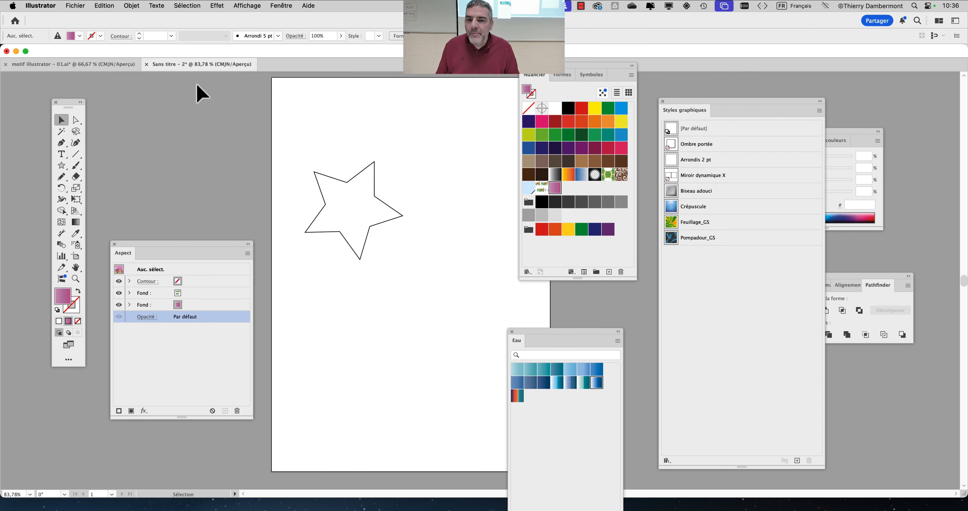
click(95, 6)
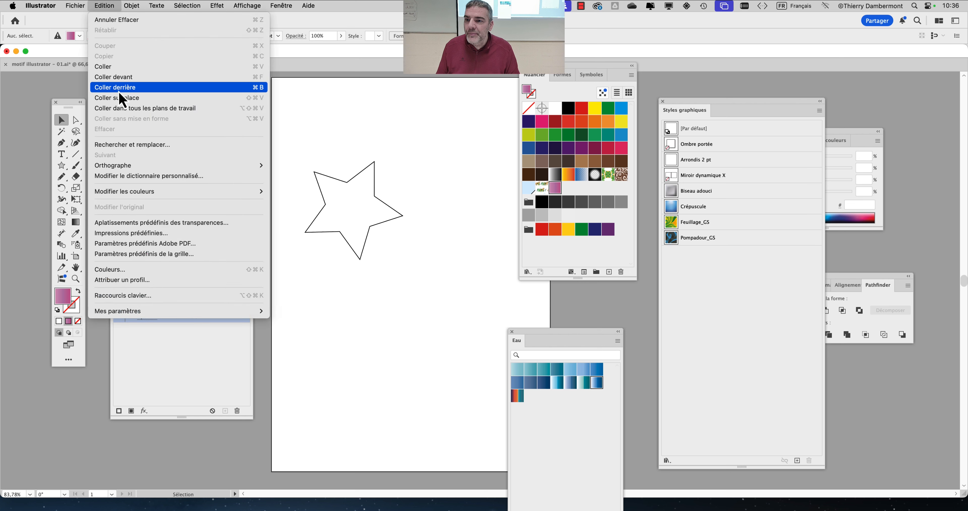
click(410, 174)
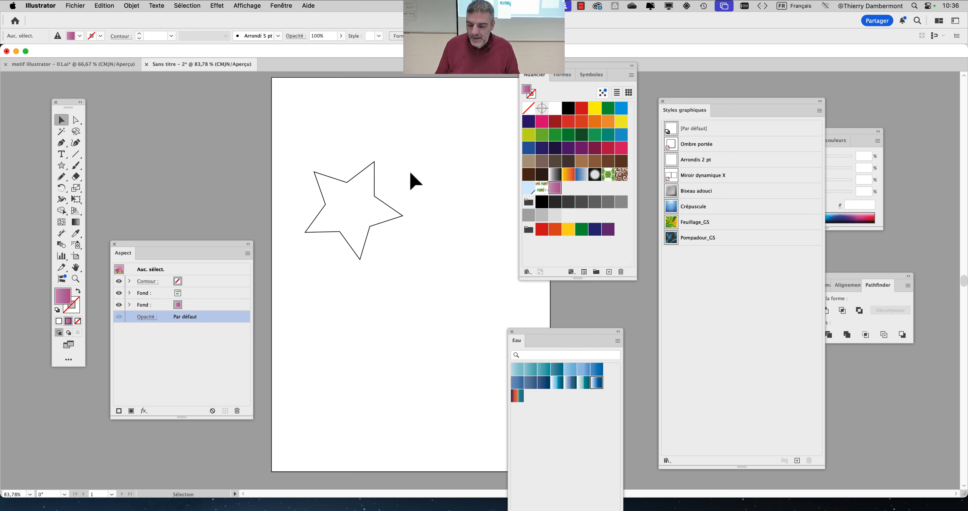
key(super+v)
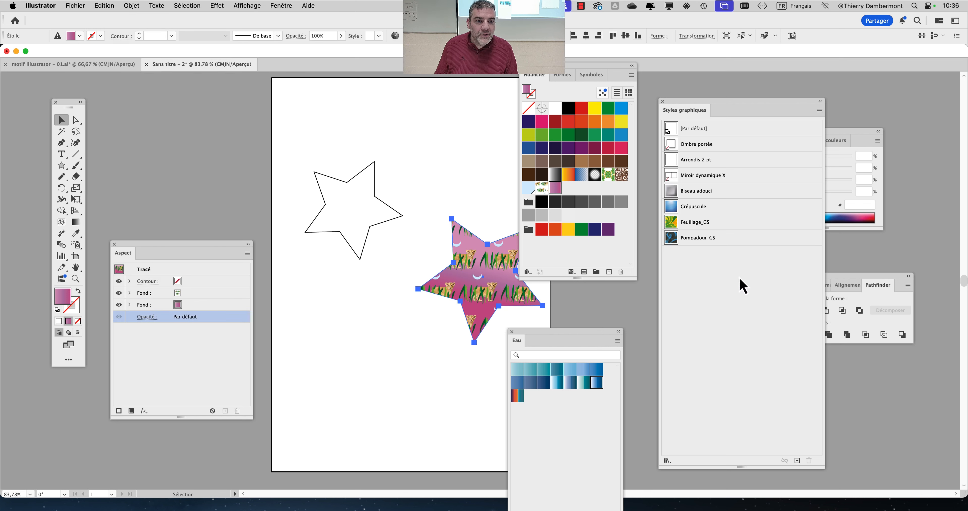
Save the pasted star's fills as a new graphic style in Sans titre – 2, and delete the star.
drag(500, 246, 334, 211)
scroll(439, 305, up, 5)
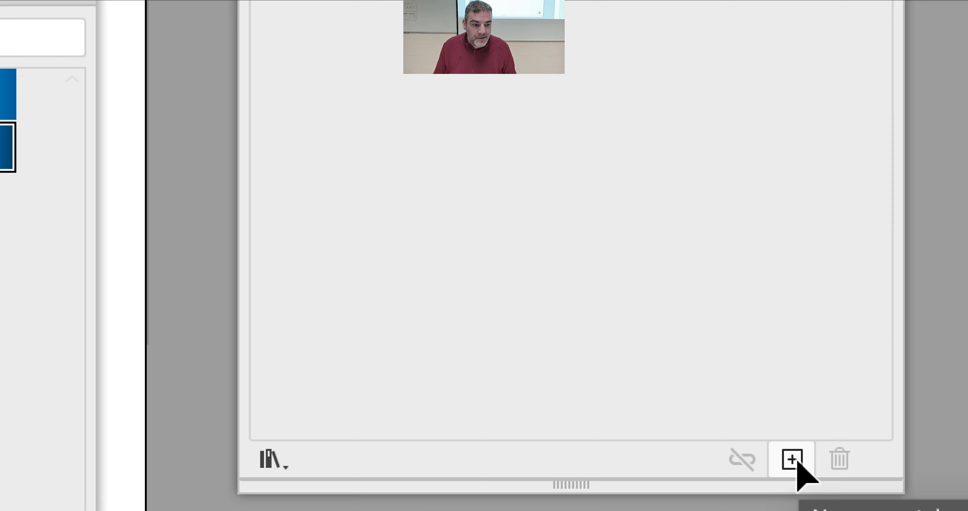
click(798, 461)
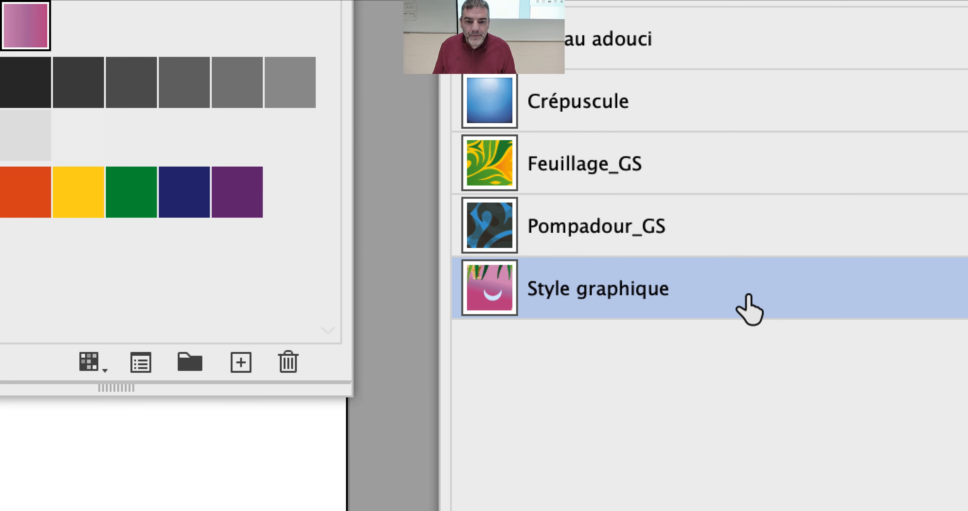
drag(749, 308, 387, 160)
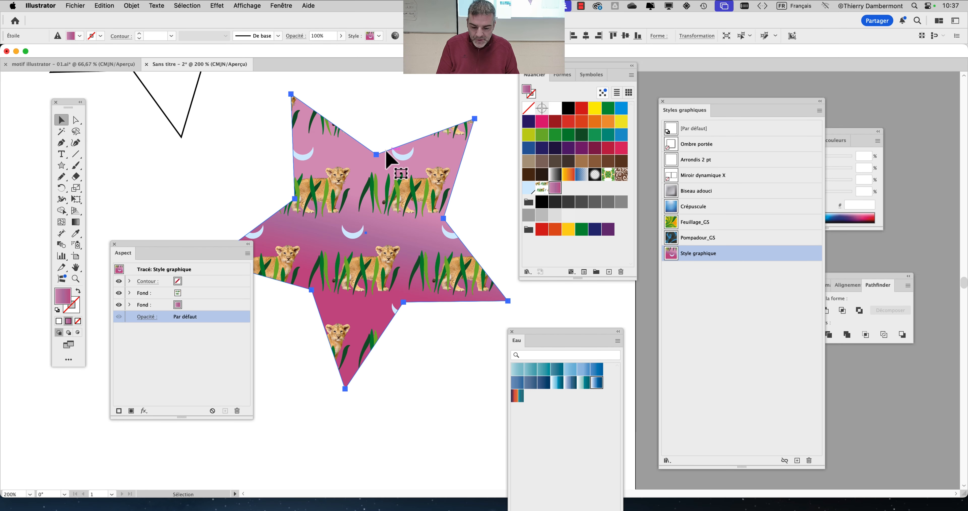
key(Delete)
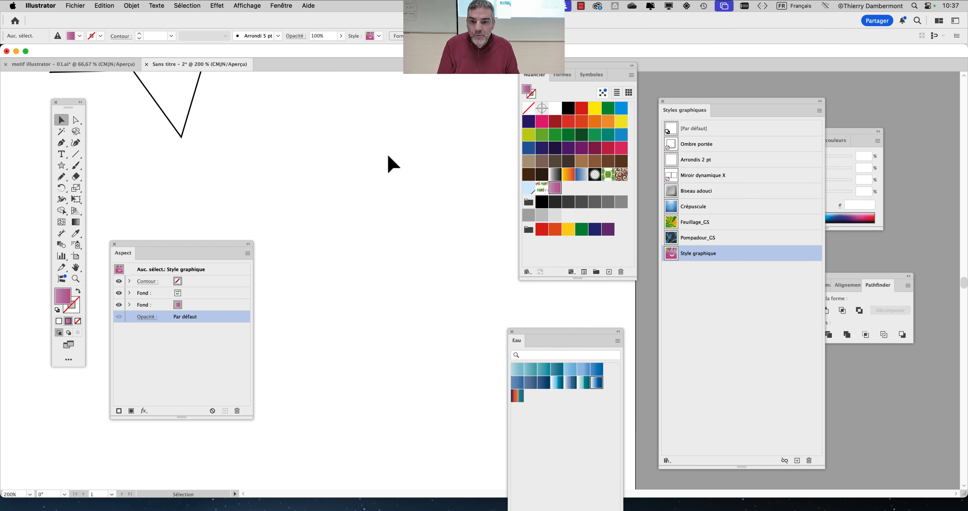
Draw a rounded rectangle about 79 x 30 mm below the outlined star and apply the saved Style graphique to it.
drag(64, 166, 106, 181)
drag(248, 138, 498, 234)
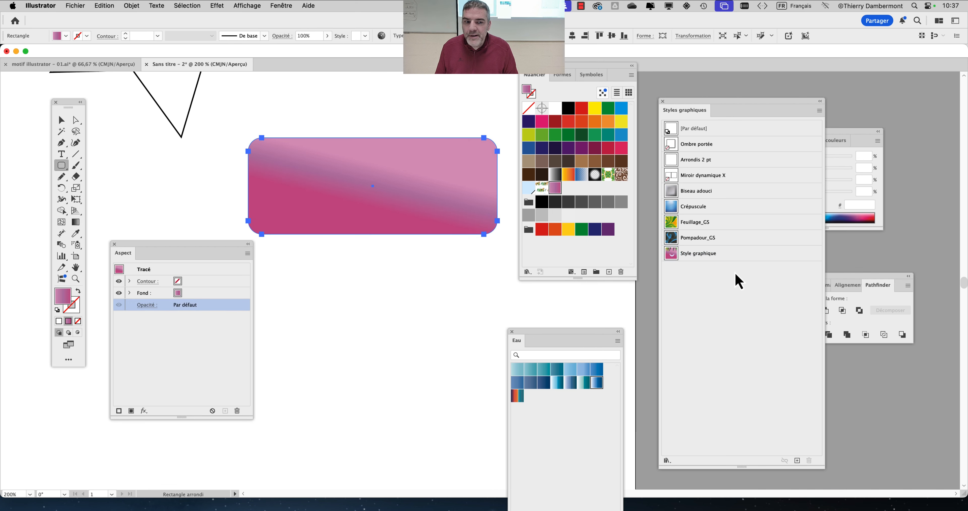
click(737, 257)
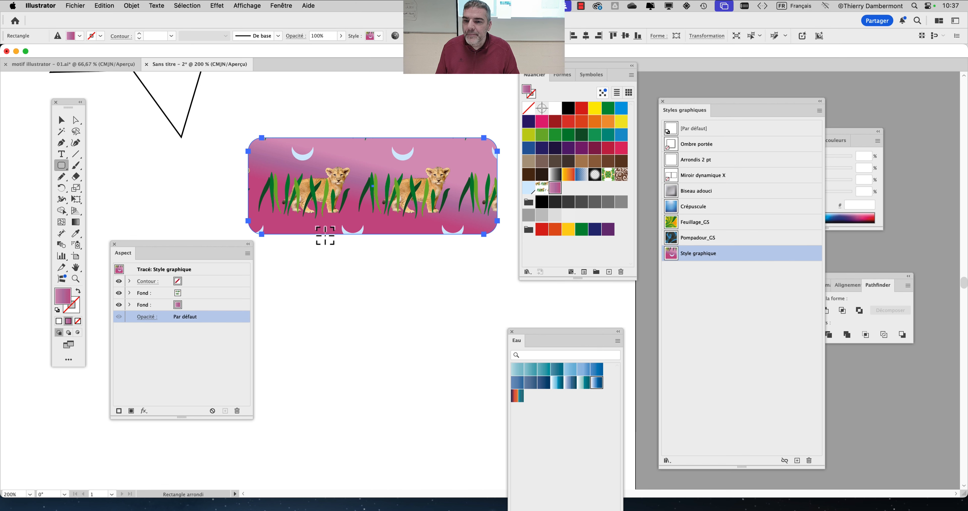
Try to enlarge the styled rounded rectangle from its lower-left corner with Free Transform, and undo the scaling.
key(super+minus)
key(super+minus)
click(66, 123)
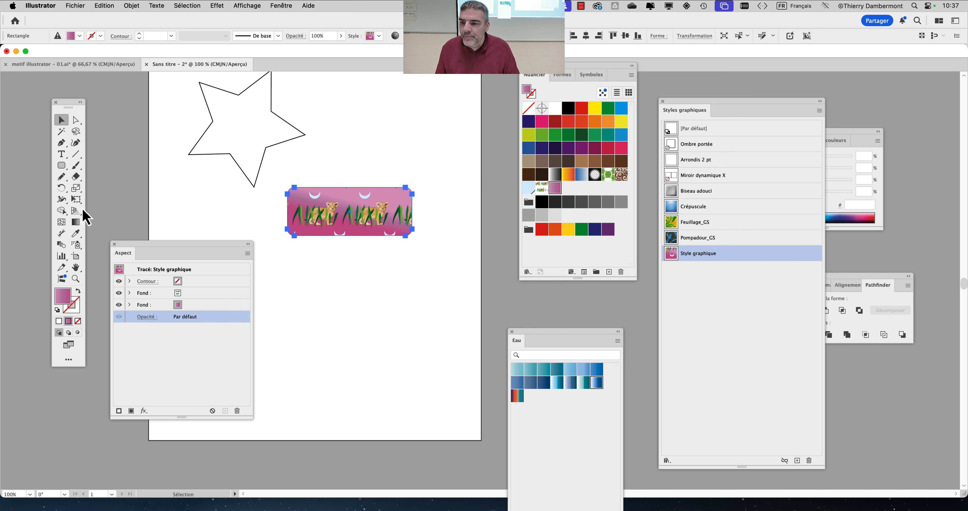
click(79, 202)
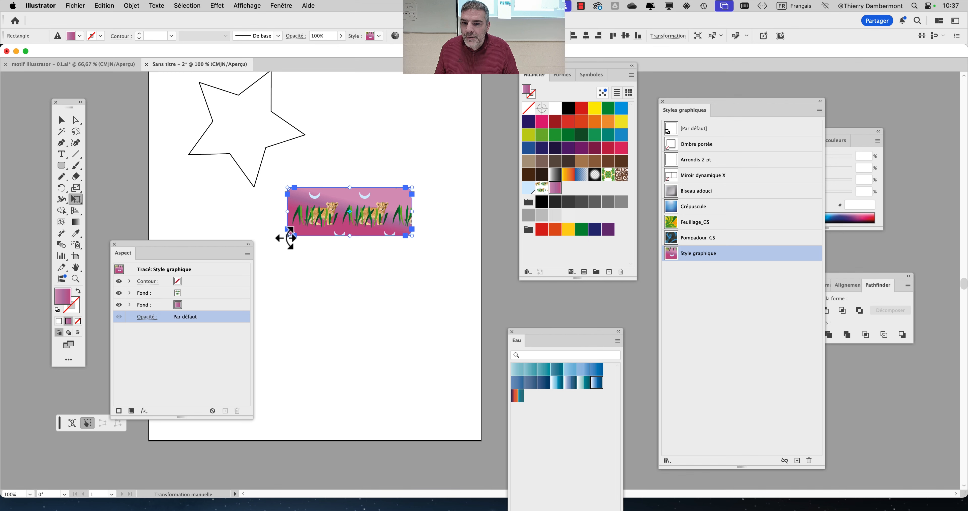
drag(290, 237, 176, 269)
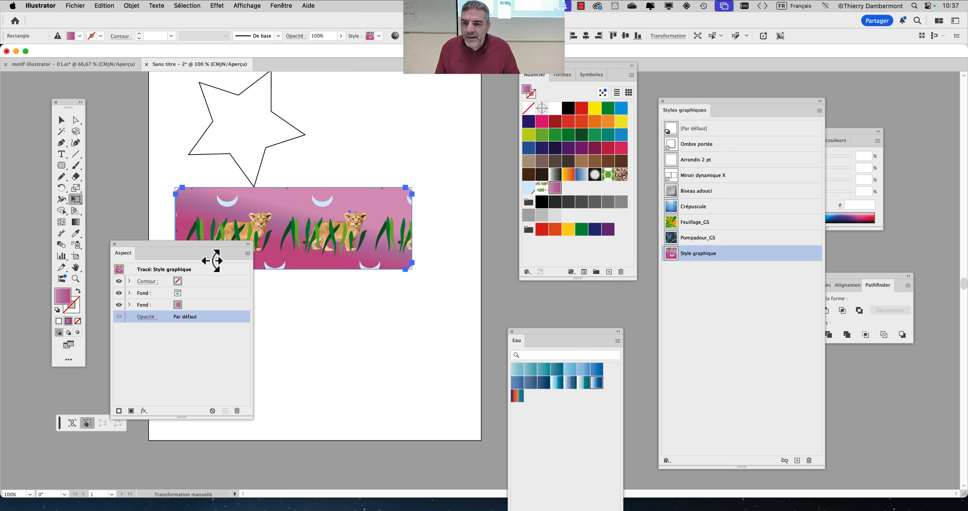
key(super+z)
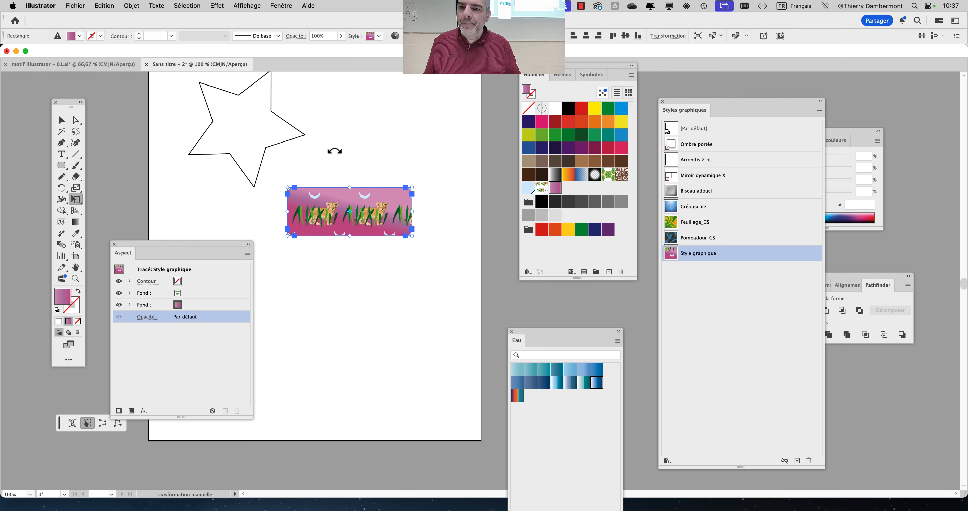
Move the rounded rectangle slightly down and to the right, and shift the Aspect and Nuancier panels clear of the artwork.
drag(205, 255, 248, 352)
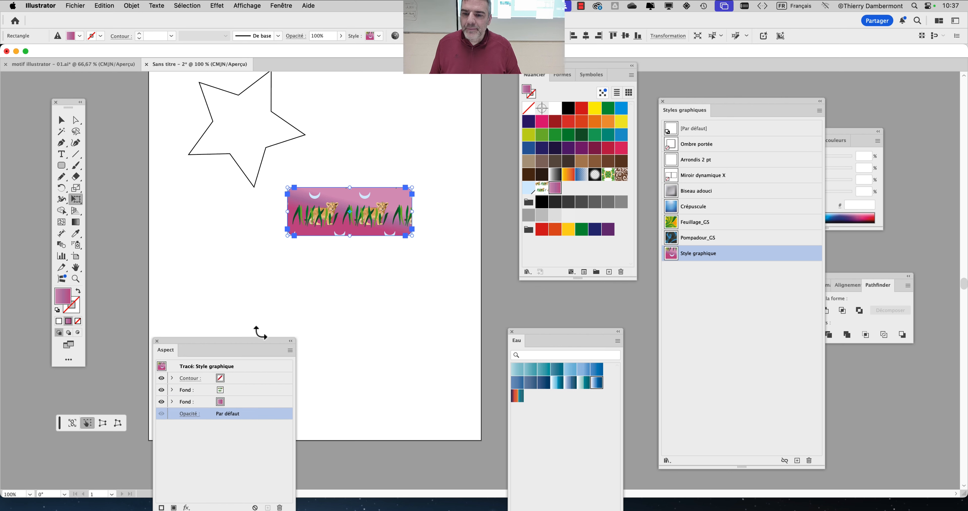
click(60, 123)
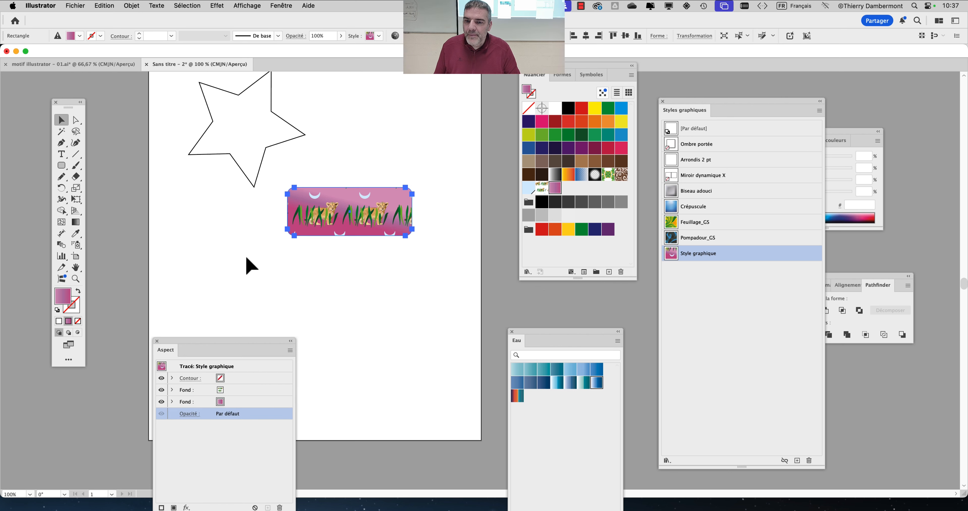
drag(336, 190, 392, 224)
scroll(418, 269, up, 1)
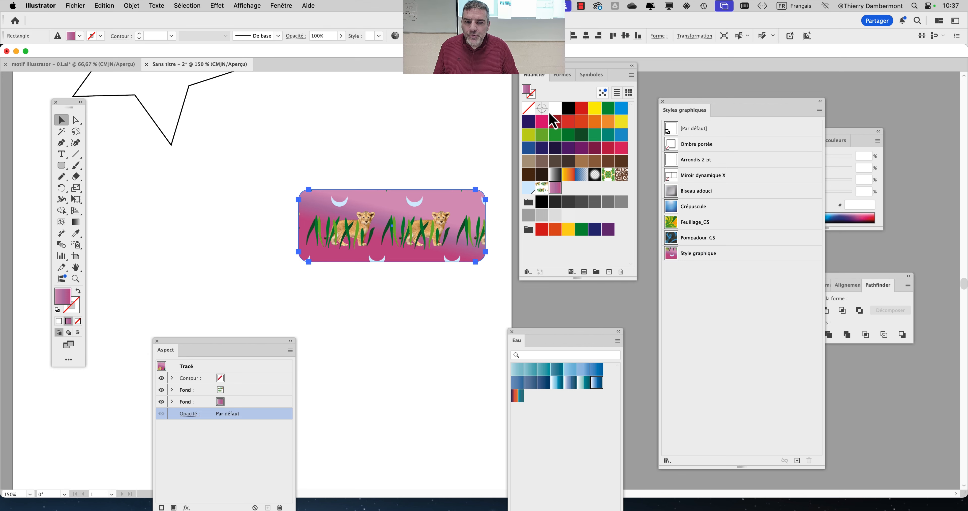
drag(569, 72, 741, 72)
drag(422, 151, 542, 134)
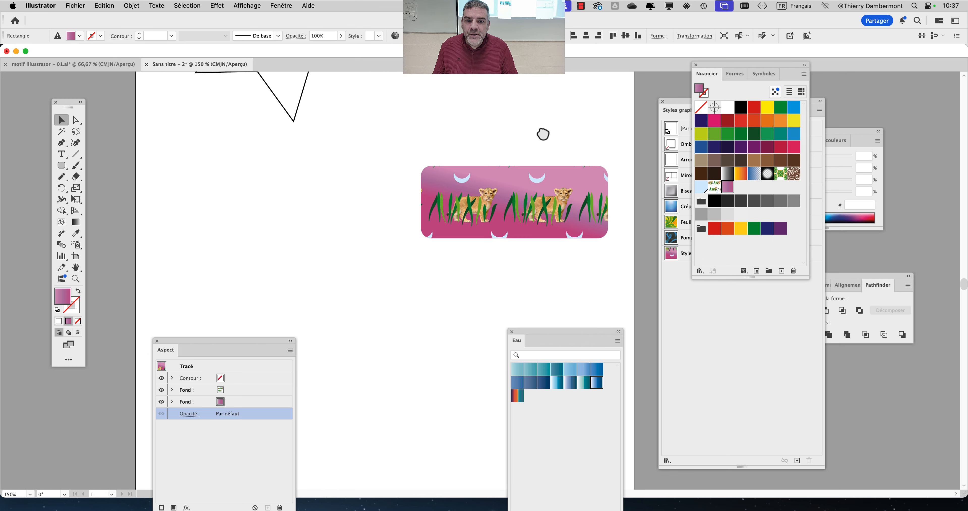
Try scaling the repositioned rectangle to roughly double size, shift the Eau and Aspect panels out of its way, and undo the scaling.
click(76, 200)
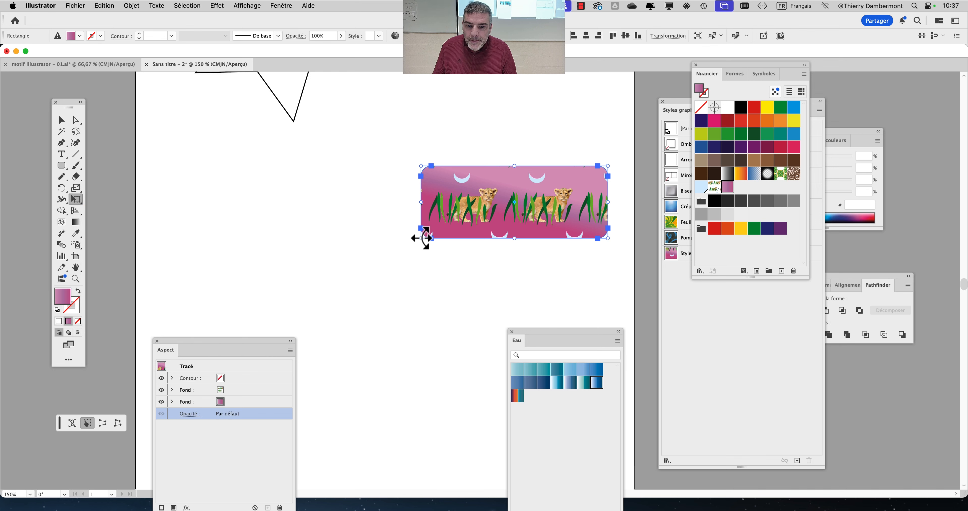
drag(421, 238, 192, 326)
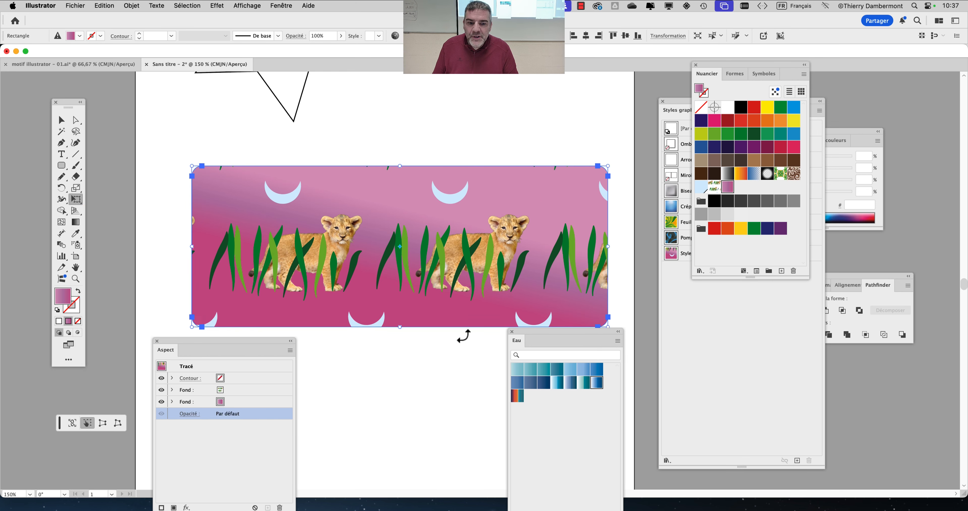
drag(528, 342, 563, 370)
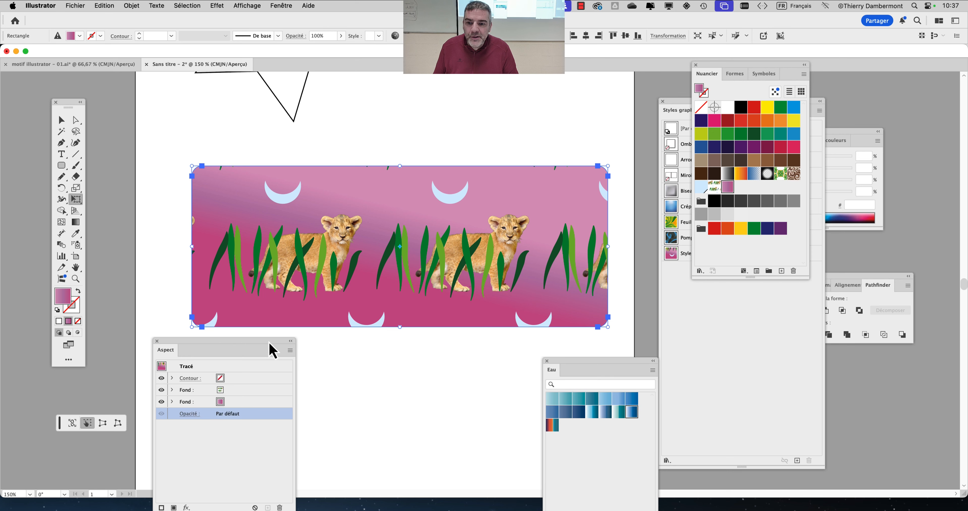
drag(273, 350, 261, 374)
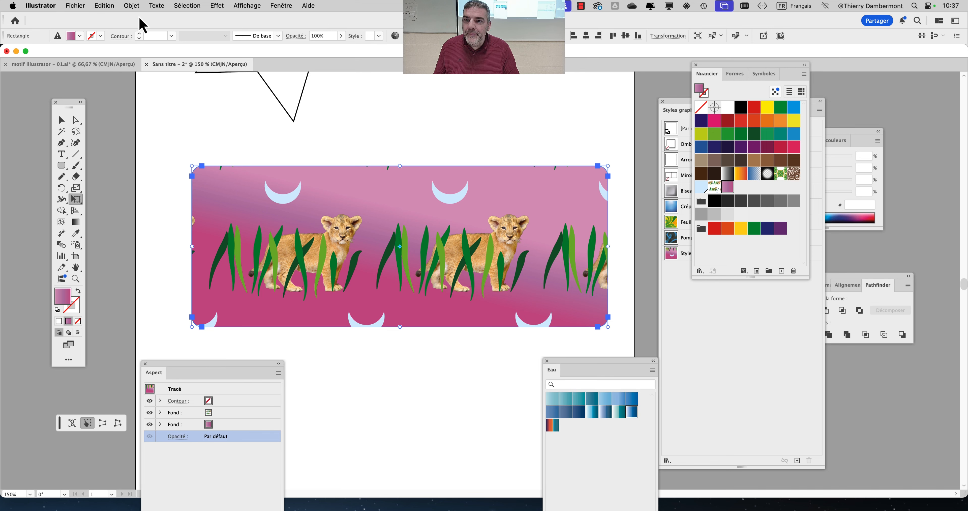
click(109, 5)
click(124, 20)
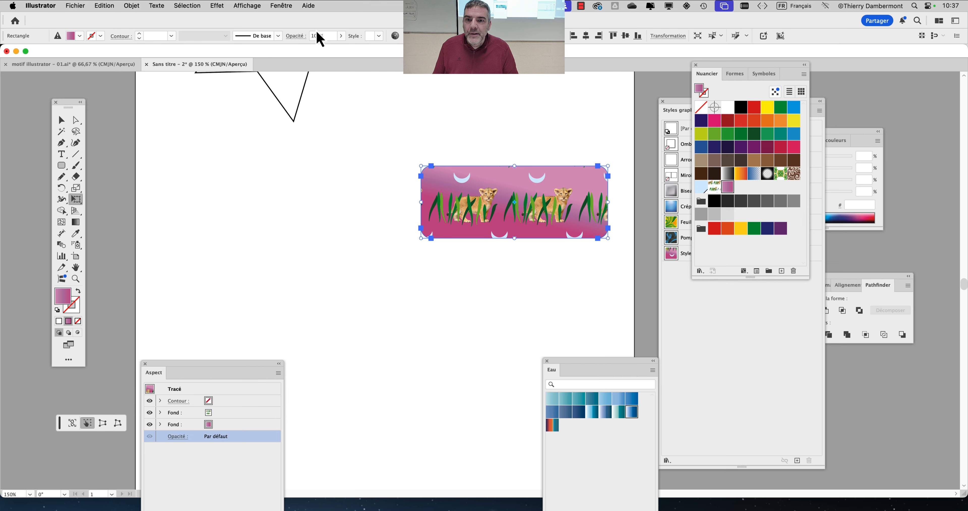
Show the Transformation panel beside the rectangle and set its transform option to Transformer l'objet.
click(281, 5)
scroll(304, 293, down, 3)
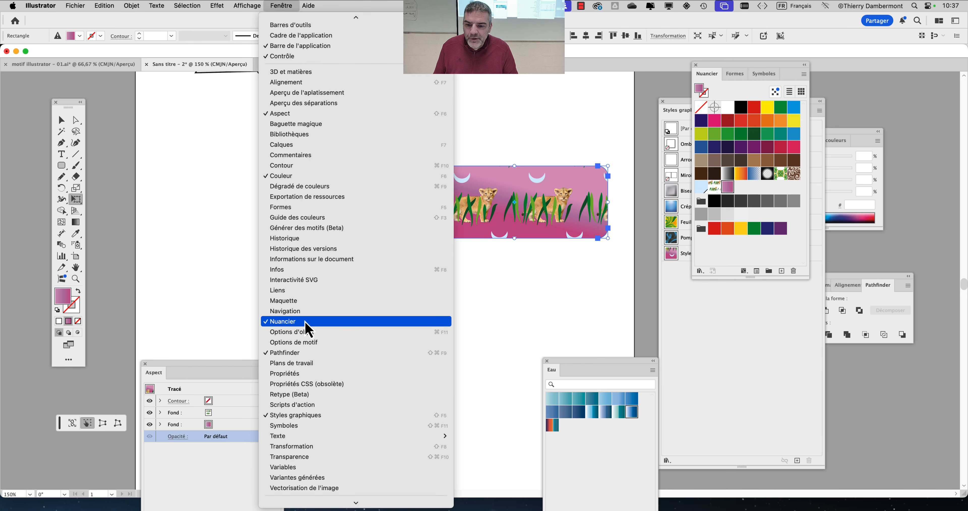
scroll(310, 413, down, 1)
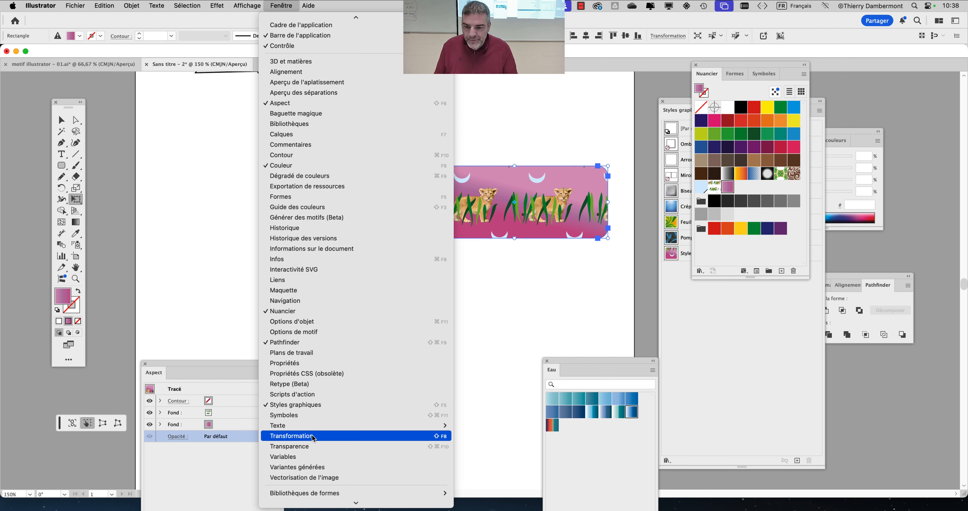
click(311, 435)
drag(820, 289, 206, 173)
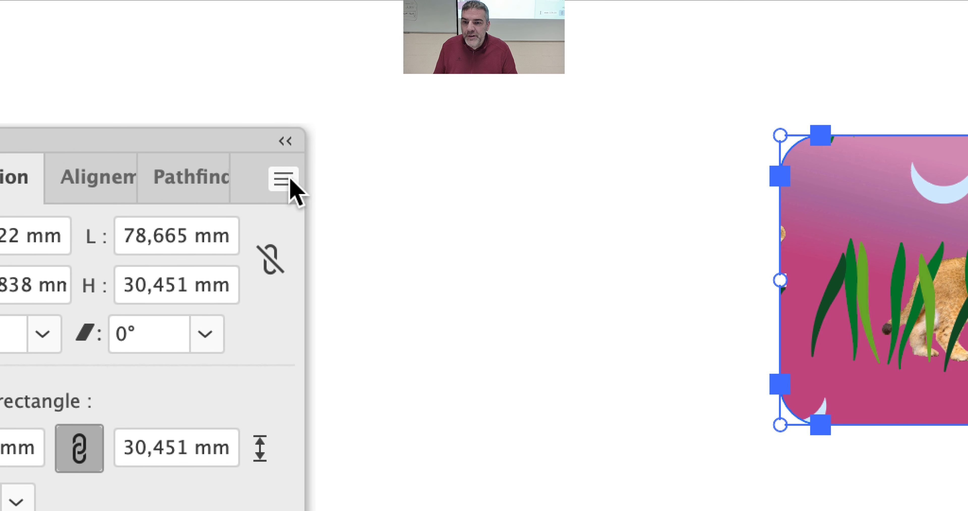
click(424, 147)
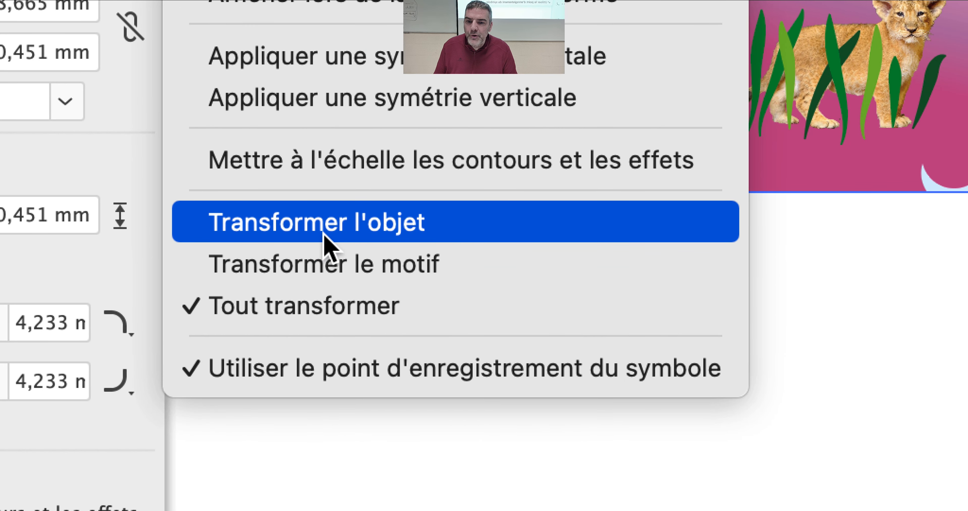
click(324, 236)
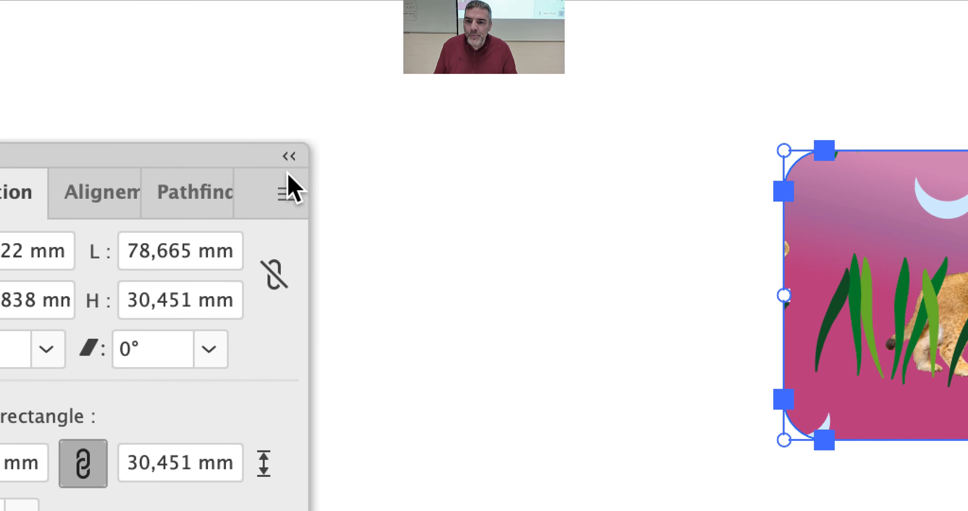
Move the Transformation panel below the rounded rectangle and enlarge the rectangle from its lower-left corner to about 182 × 70 mm.
click(288, 177)
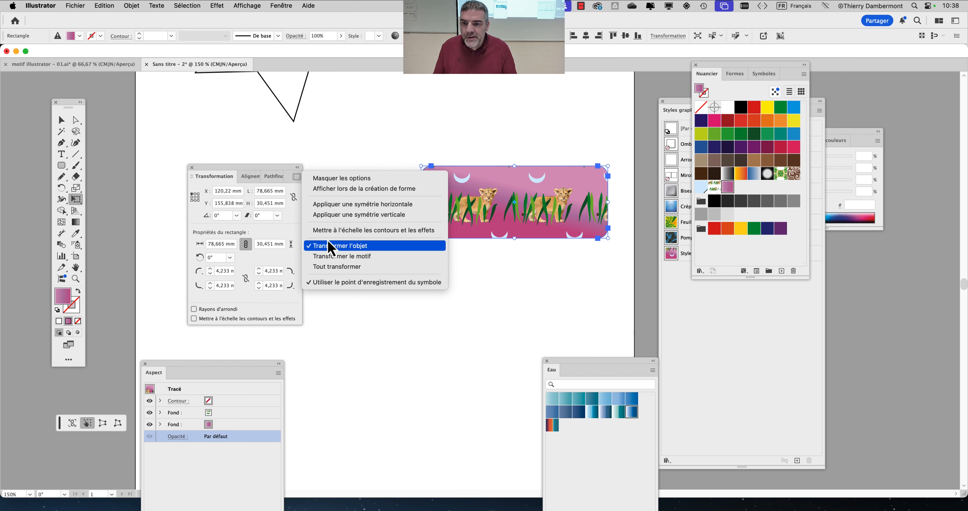
click(202, 168)
drag(212, 167, 435, 347)
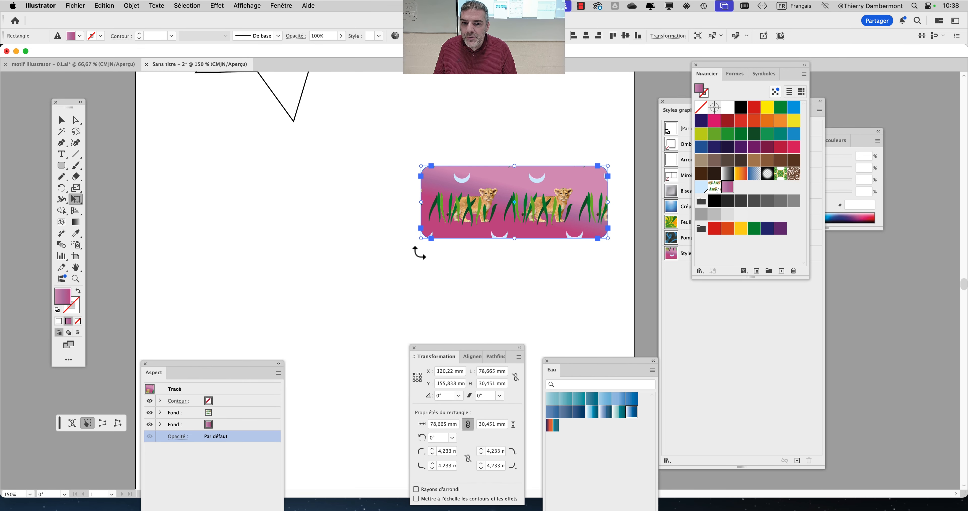
drag(422, 239, 174, 324)
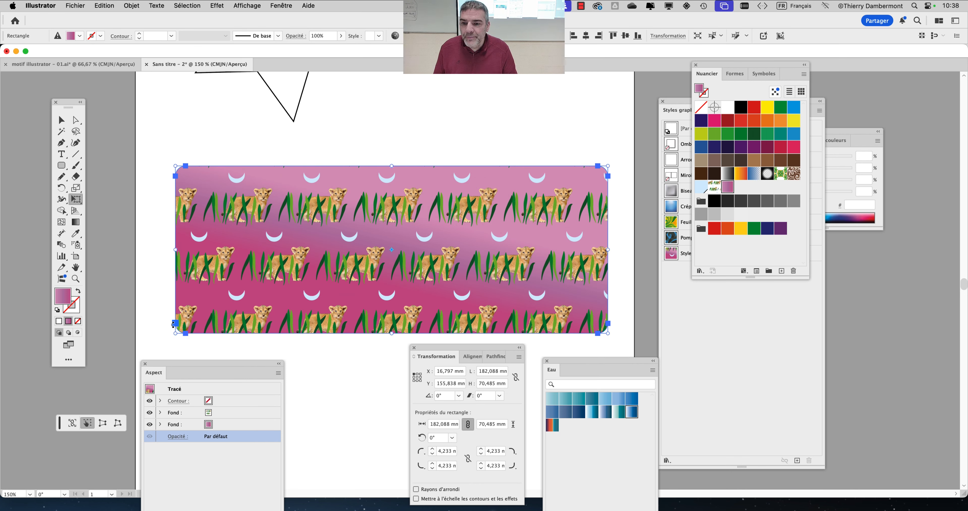
click(65, 120)
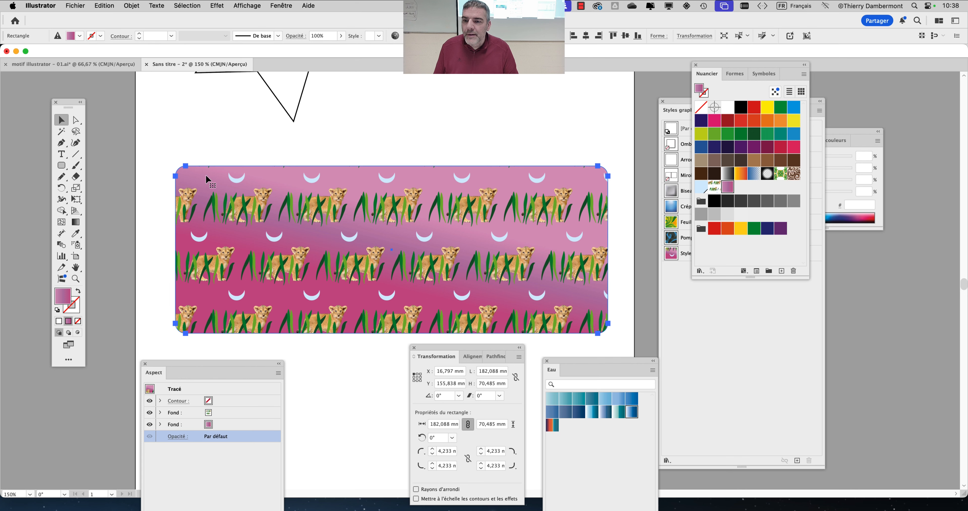
Stretch the rectangle downward with Free Transform to a height of about 76 mm.
click(77, 200)
scroll(389, 254, down, 3)
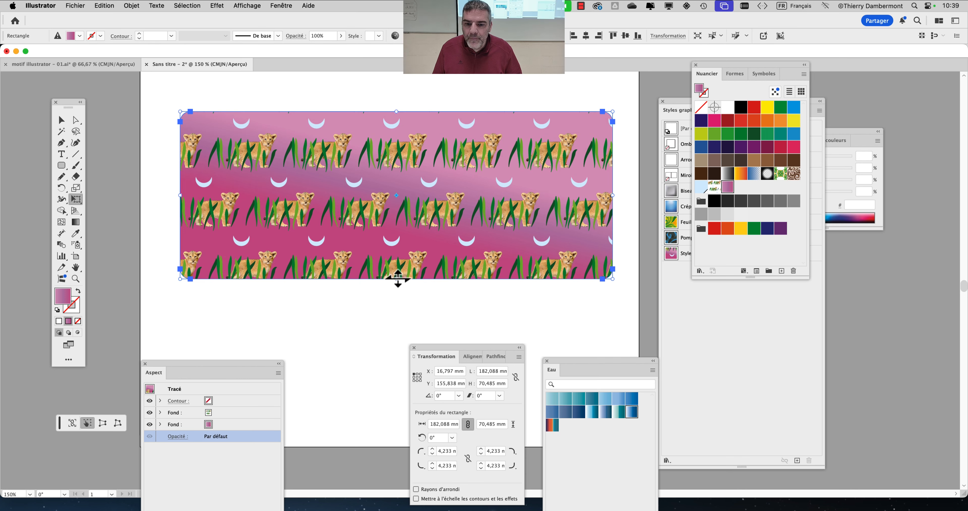
mouse_move(396, 279)
mouse_down()
mouse_move(396, 314)
mouse_move(396, 292)
mouse_up()
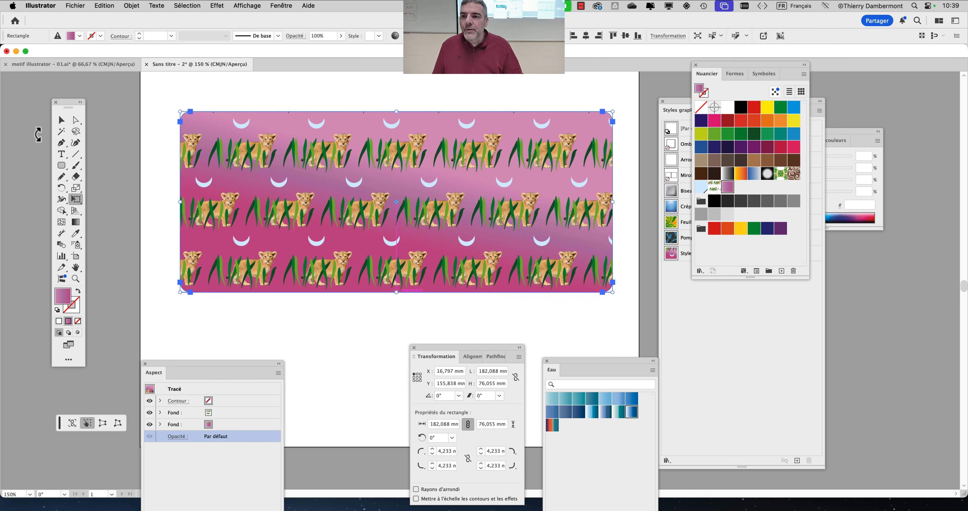
click(61, 121)
Bring the Transformation panel near the top of the artwork, link the rectangle's four corner radii, and set them to 10 mm.
click(281, 6)
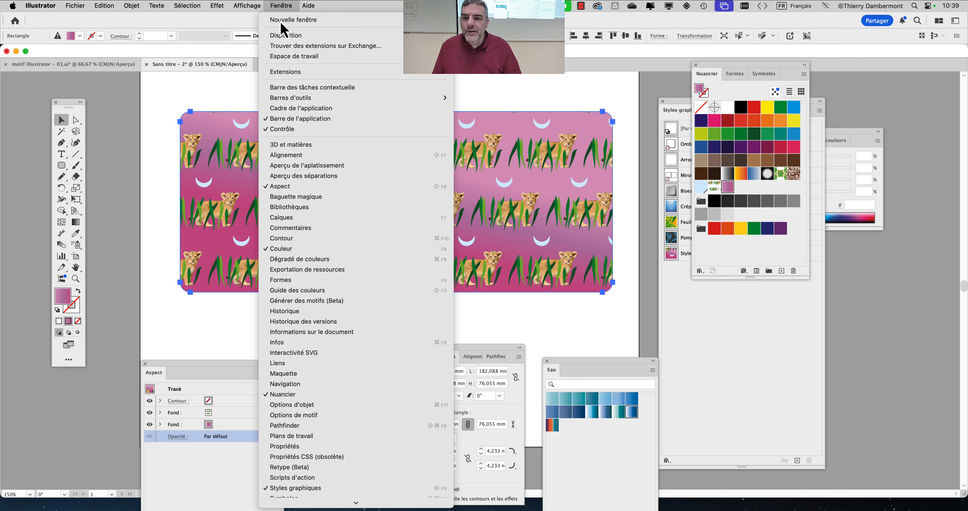
click(483, 355)
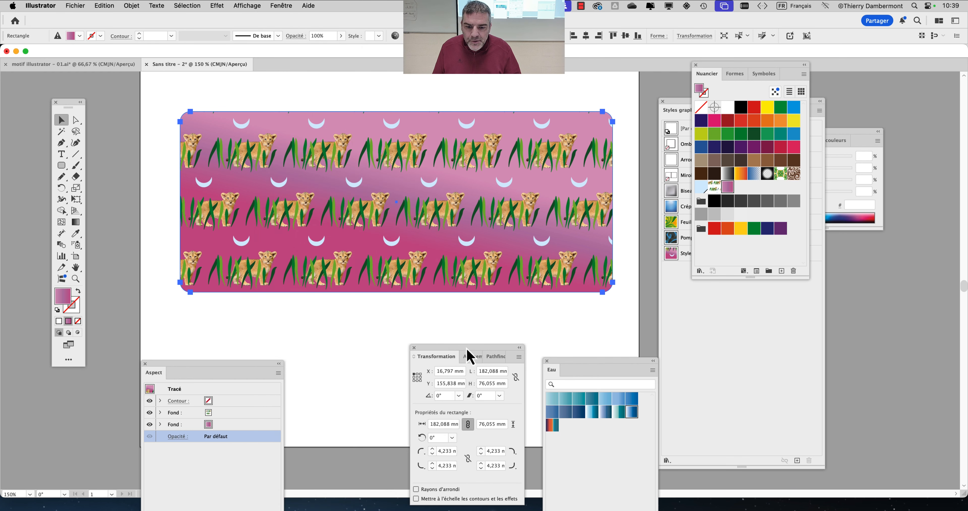
drag(471, 348, 613, 91)
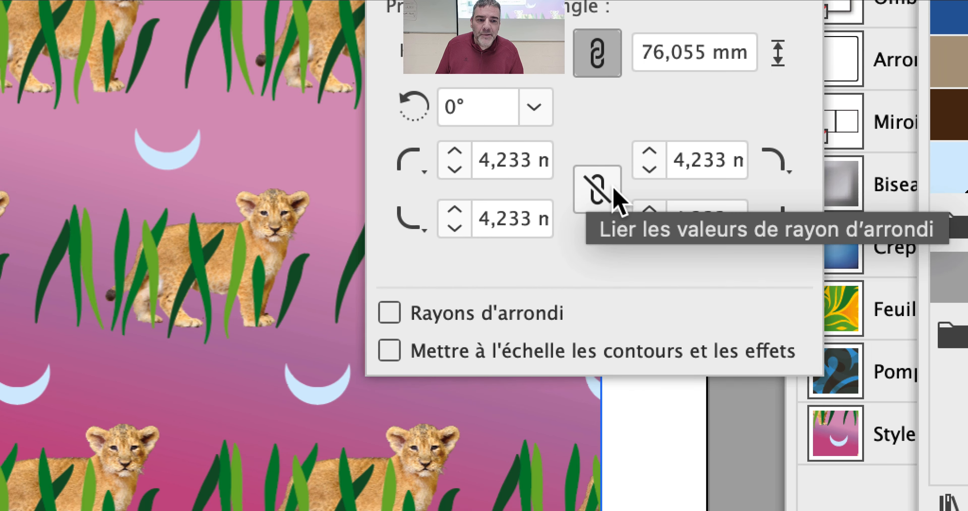
click(635, 204)
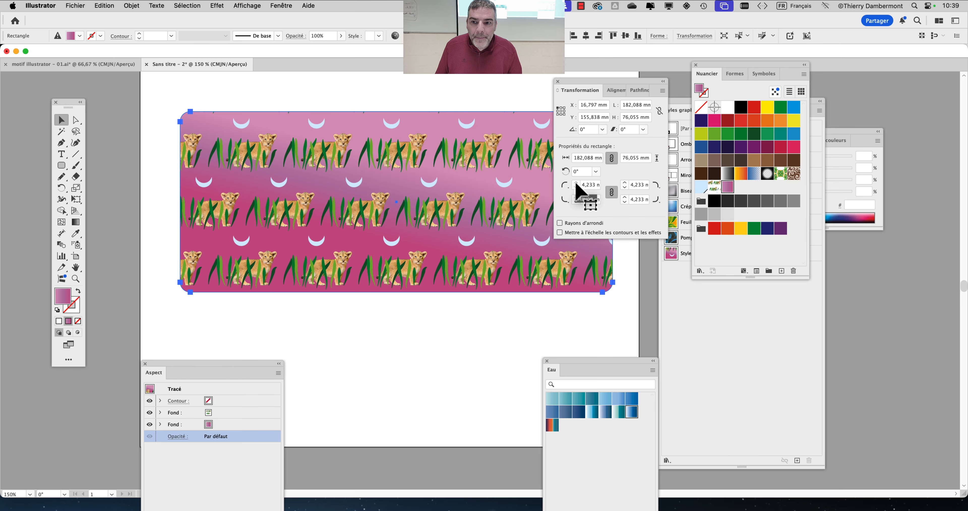
click(576, 184)
click(577, 184)
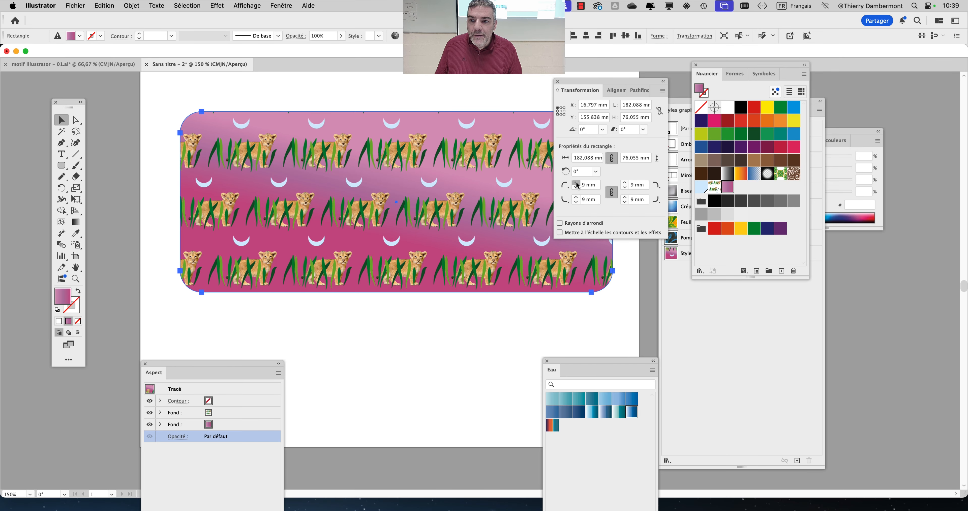
click(576, 183)
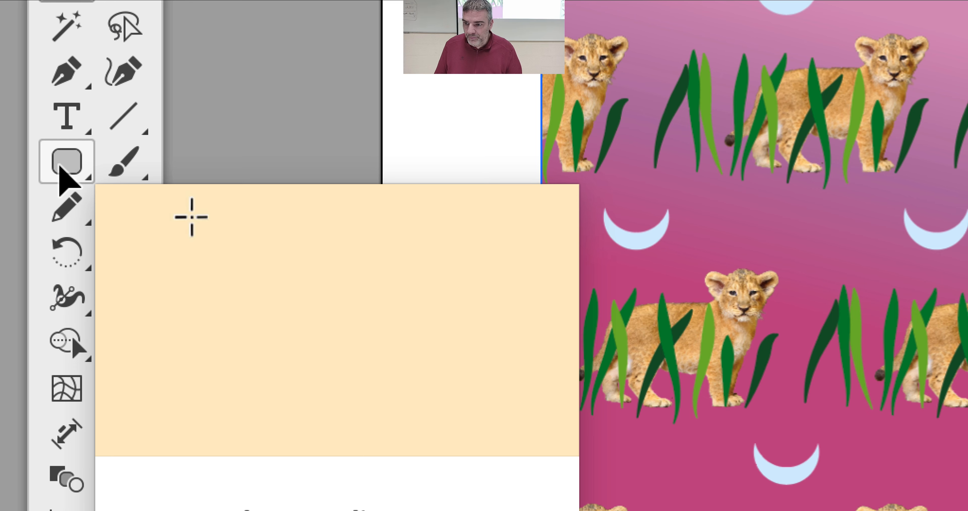
Show where the Rectangle arrondi tool is found, and move the Transformation panel clear of the artwork.
click(60, 166)
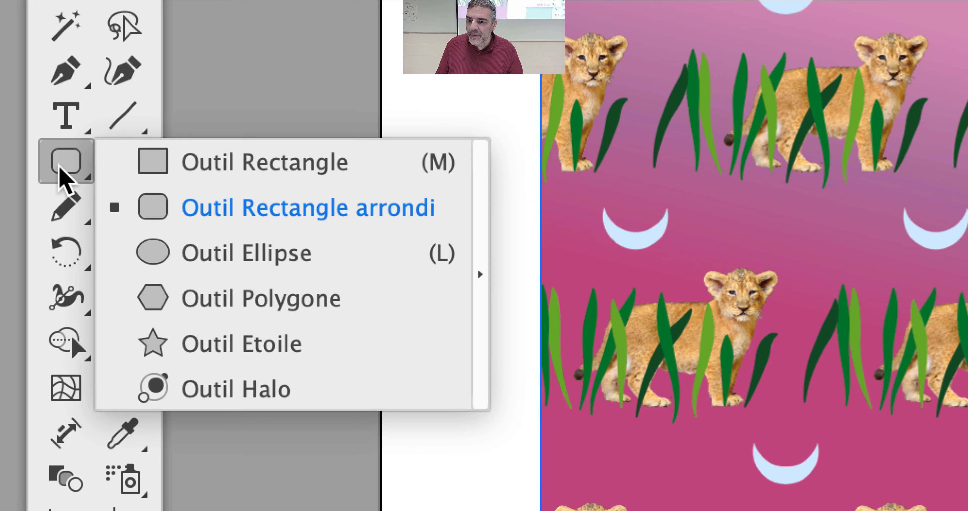
click(59, 164)
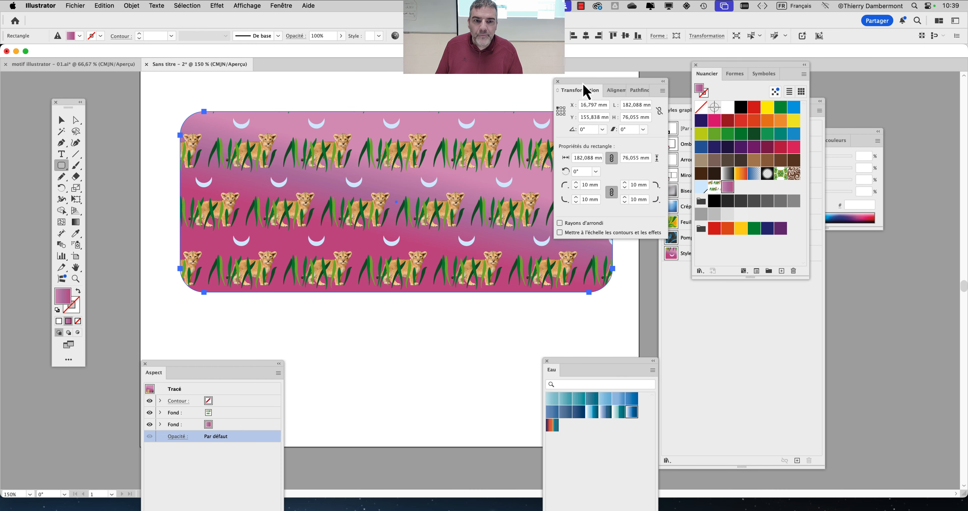
drag(587, 90, 906, 290)
click(61, 120)
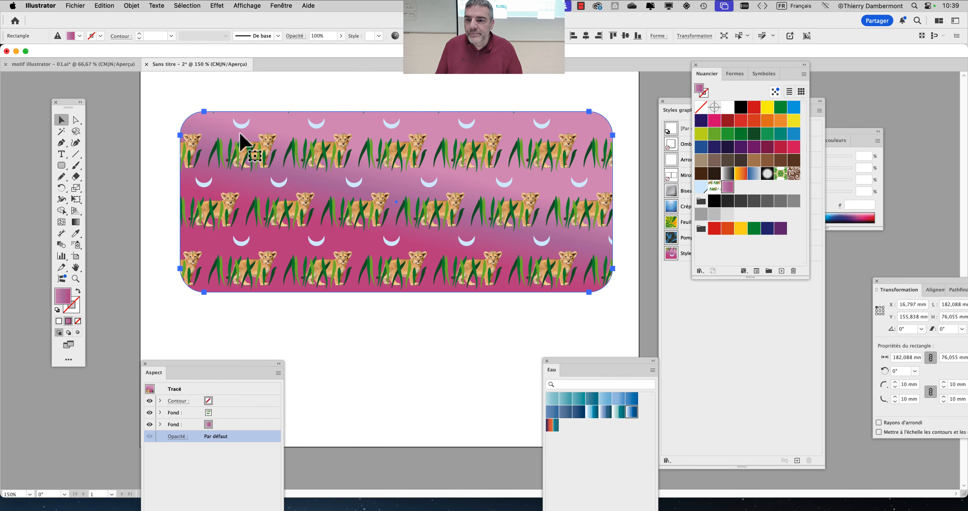
Give the rounded rectangle a blue stroke (C=70 M=15 J=0 N=0) with a weight of 7 pt, shifting the Couleur panel aside.
click(67, 311)
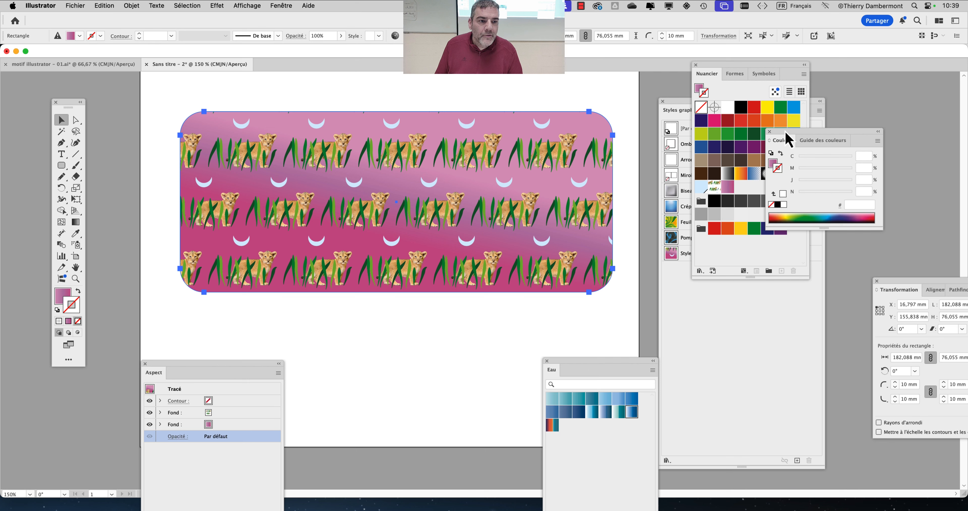
drag(786, 133, 888, 136)
click(794, 133)
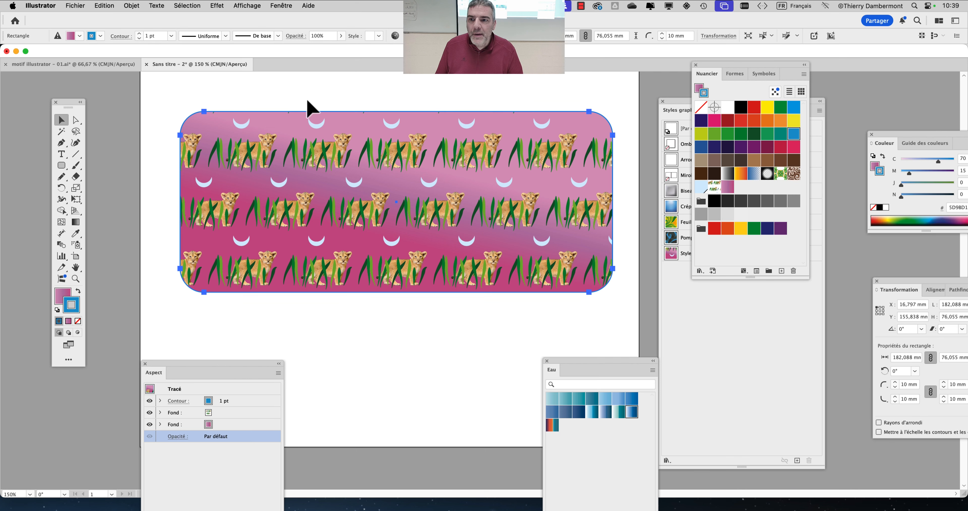
click(140, 35)
click(141, 36)
click(140, 35)
click(141, 35)
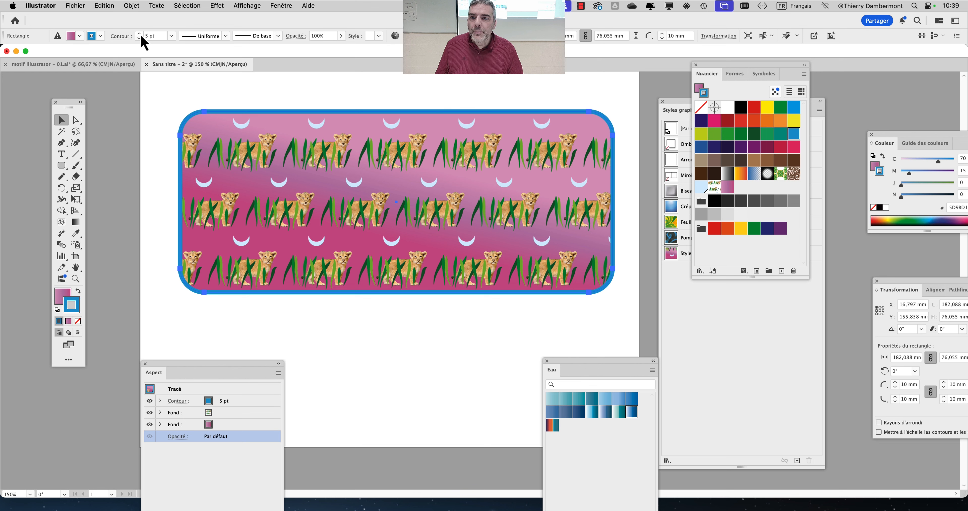
click(141, 35)
click(141, 35)
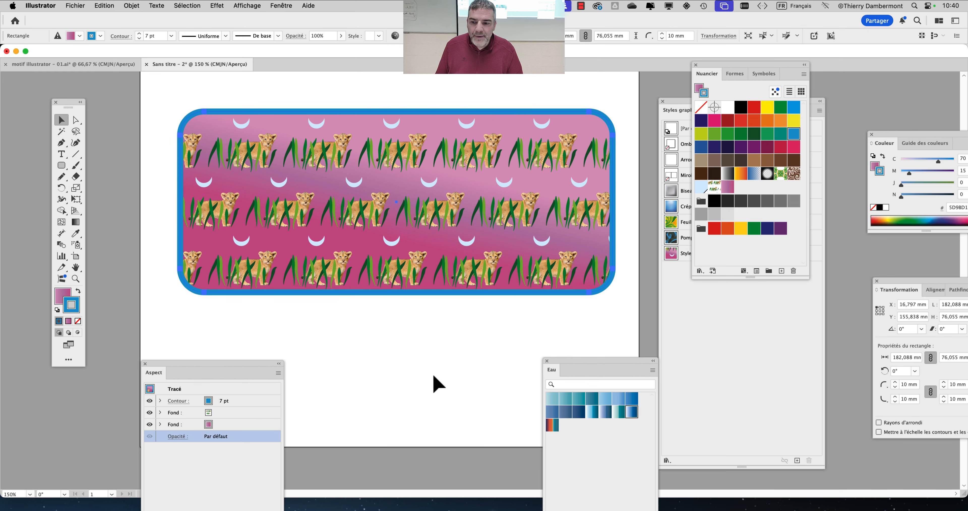
Bring the Aspect panel beside the artwork and apply a Décalage effect of 3,528 mm to the 7 pt blue stroke only.
drag(226, 365, 529, 130)
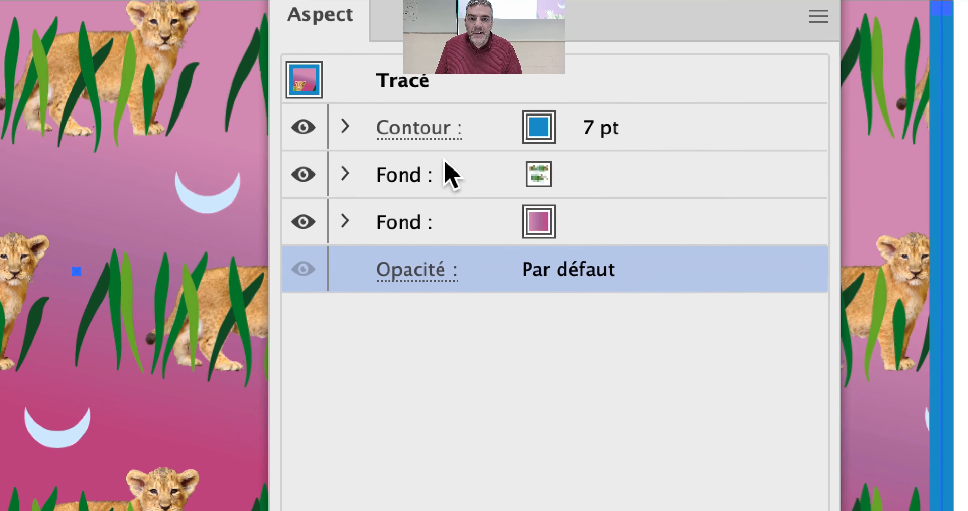
click(650, 142)
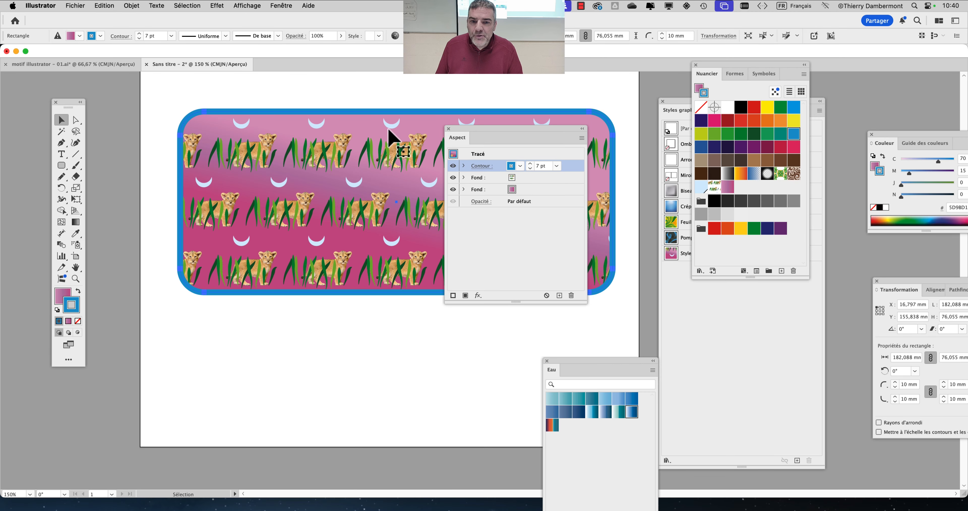
click(251, 6)
mouse_move(222, 6)
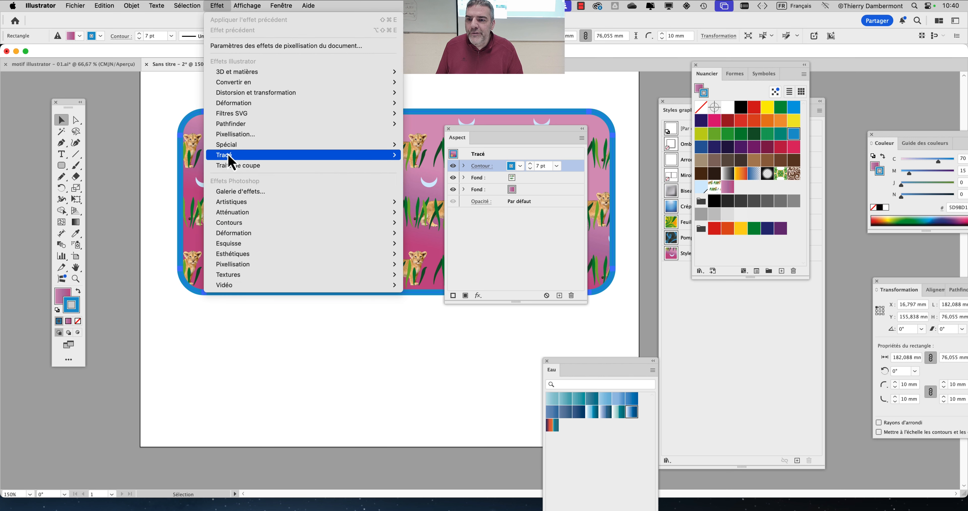
mouse_move(230, 157)
click(425, 157)
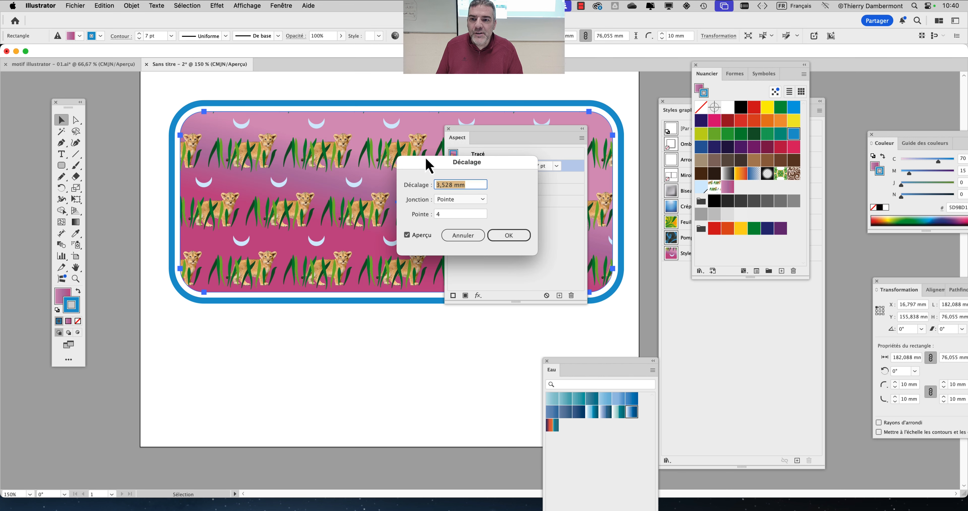
click(516, 239)
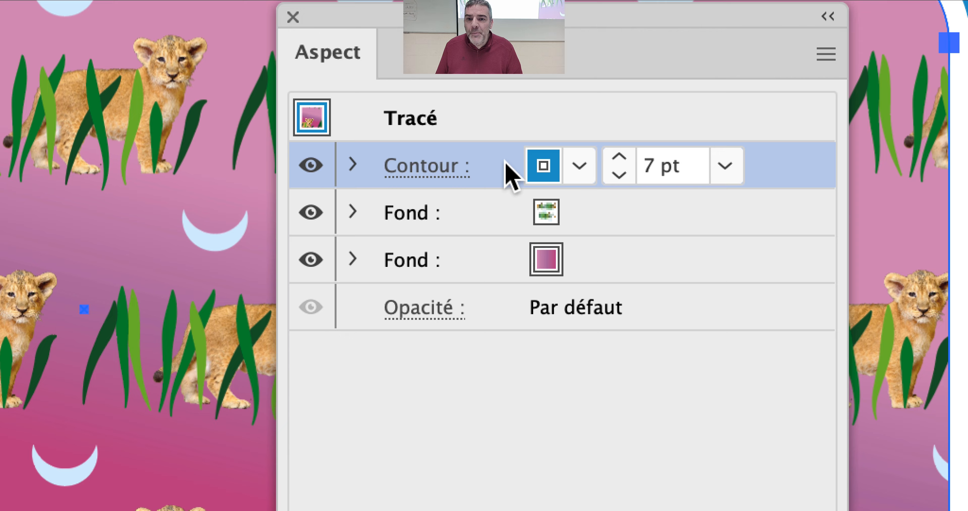
Duplicate the rectangle's offset blue stroke in its appearance stack.
drag(526, 193, 669, 510)
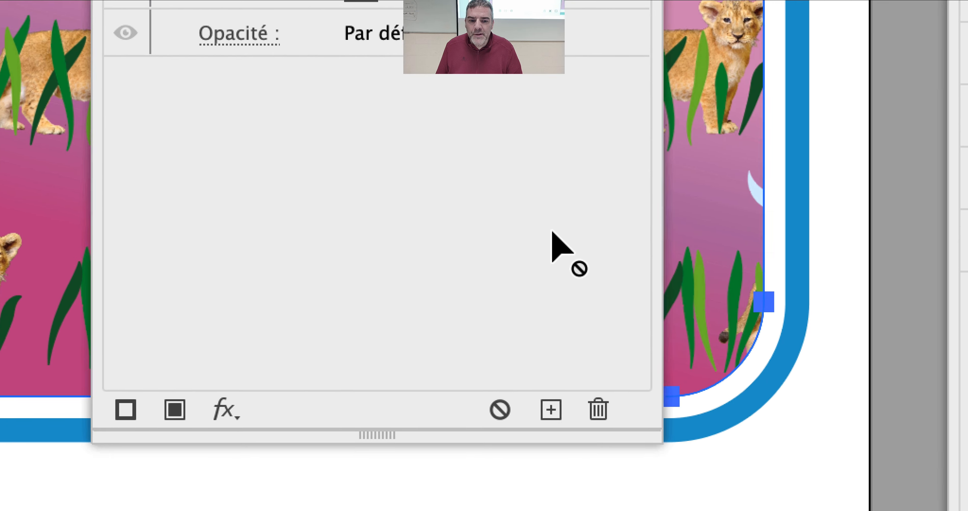
drag(556, 272, 552, 272)
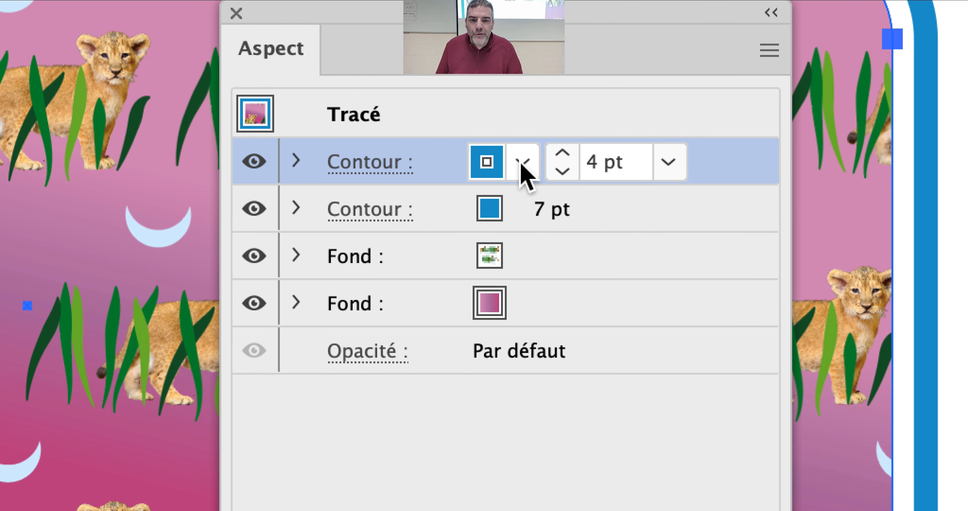
Recolour the upper stroke copy yellow (C=5 M=0 J=90 N=0) and set its weight to 2 pt.
click(487, 163)
click(521, 170)
click(525, 165)
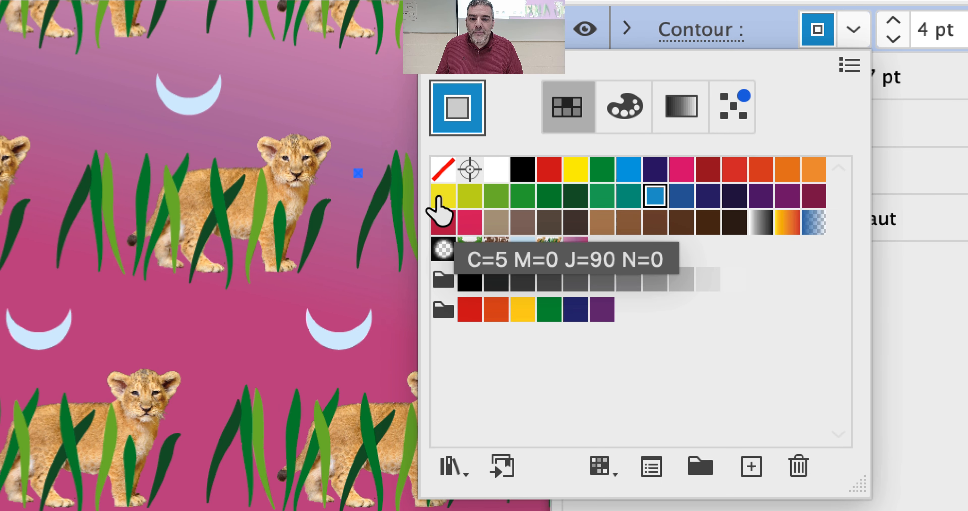
click(396, 175)
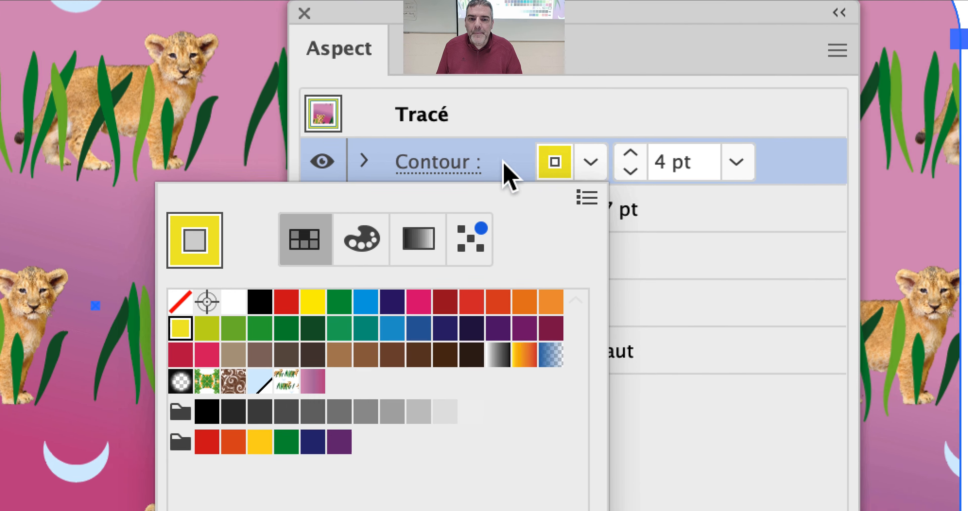
click(503, 162)
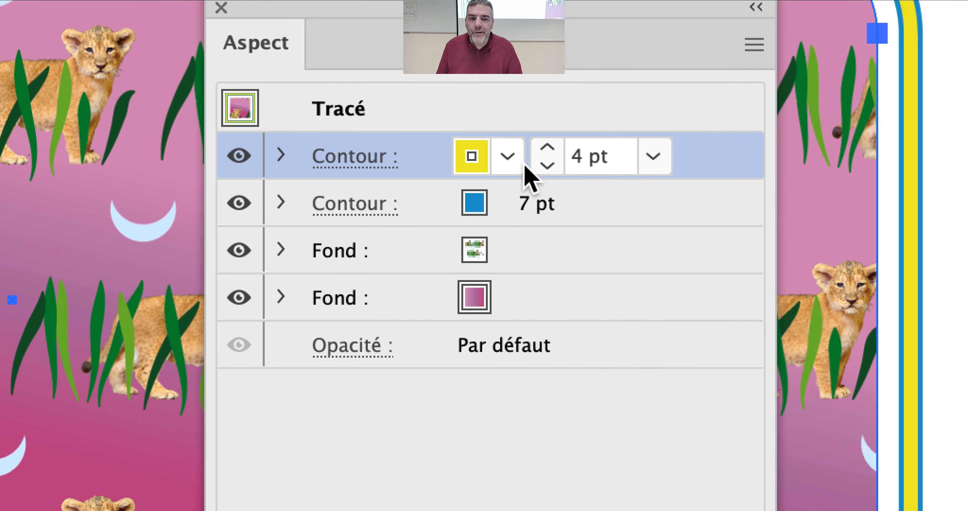
click(870, 371)
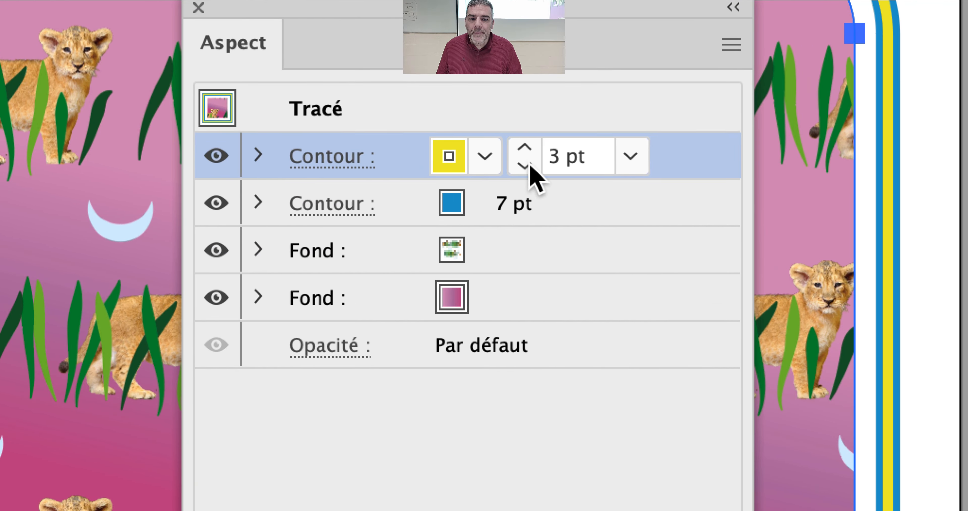
click(870, 371)
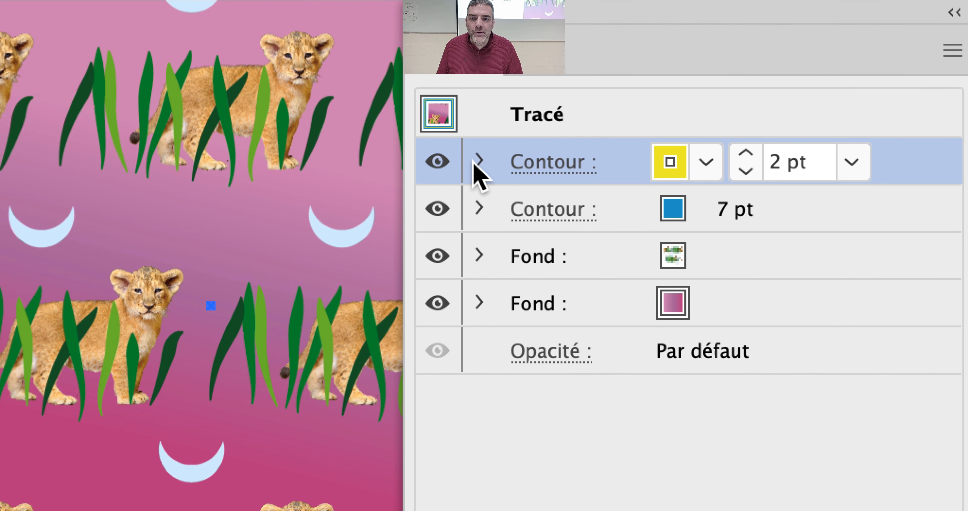
Expand the yellow and blue strokes in the appearance stack to examine the Décalage effect attached to each.
click(478, 161)
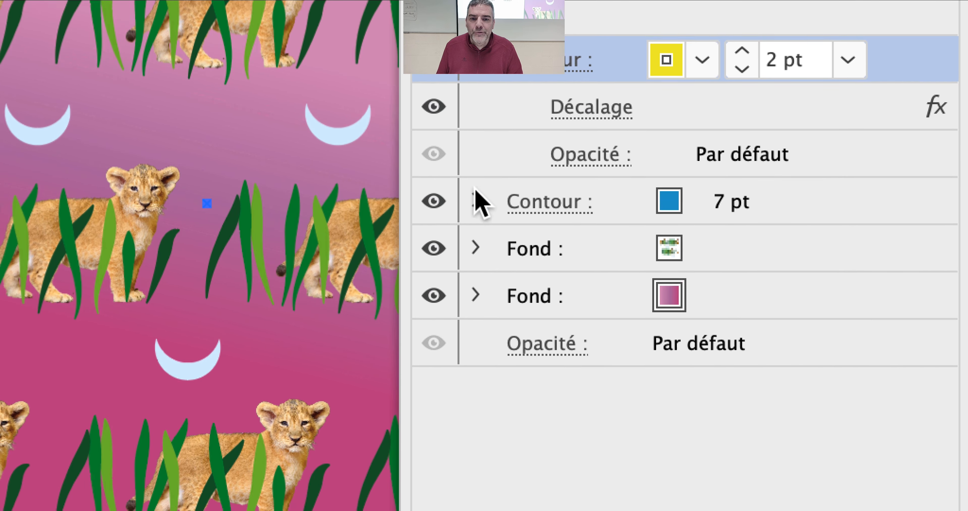
click(479, 208)
click(513, 200)
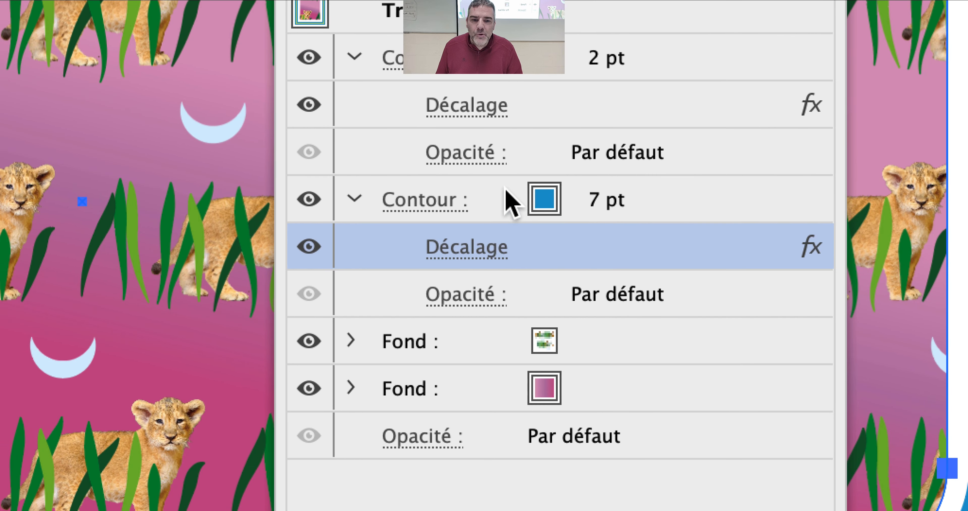
click(505, 190)
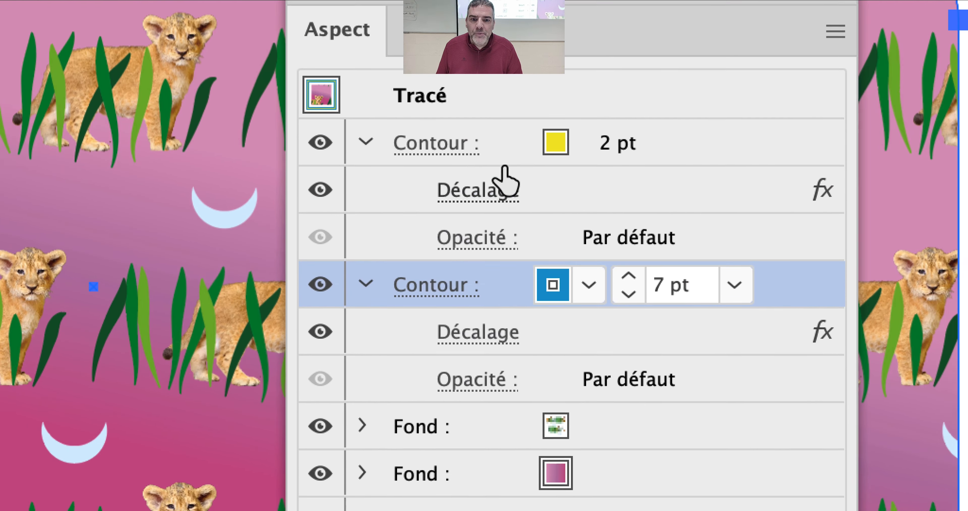
click(504, 164)
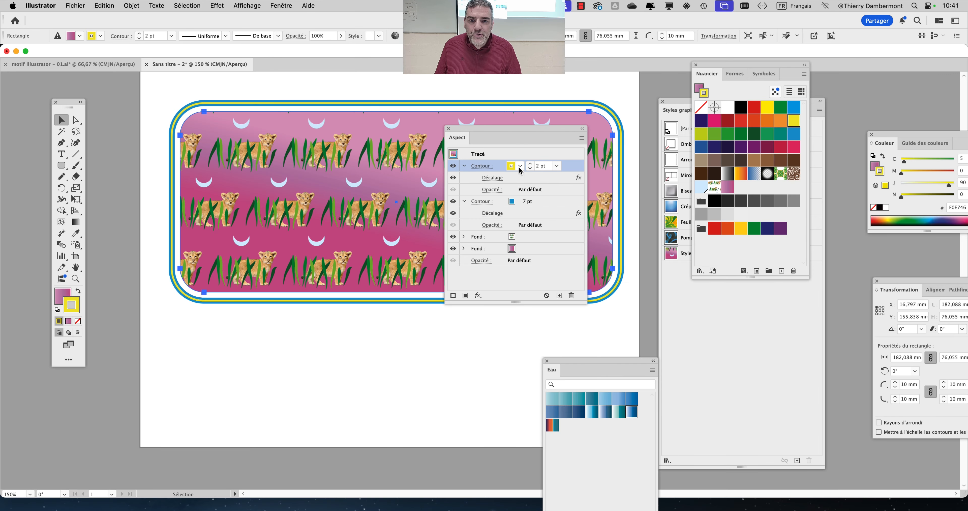
Recolour the rectangle's upper 2 pt stroke light grey (C=0 M=0 J=0 N=20).
click(521, 167)
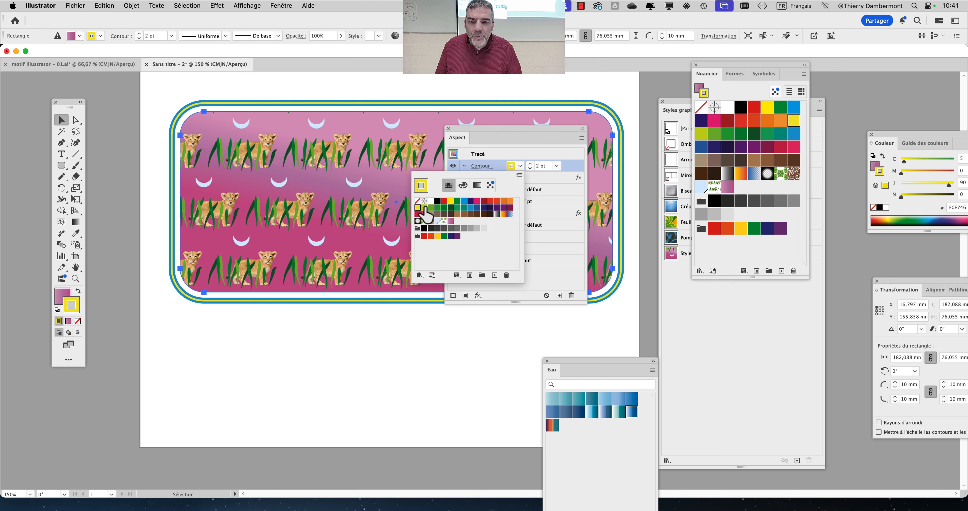
click(431, 201)
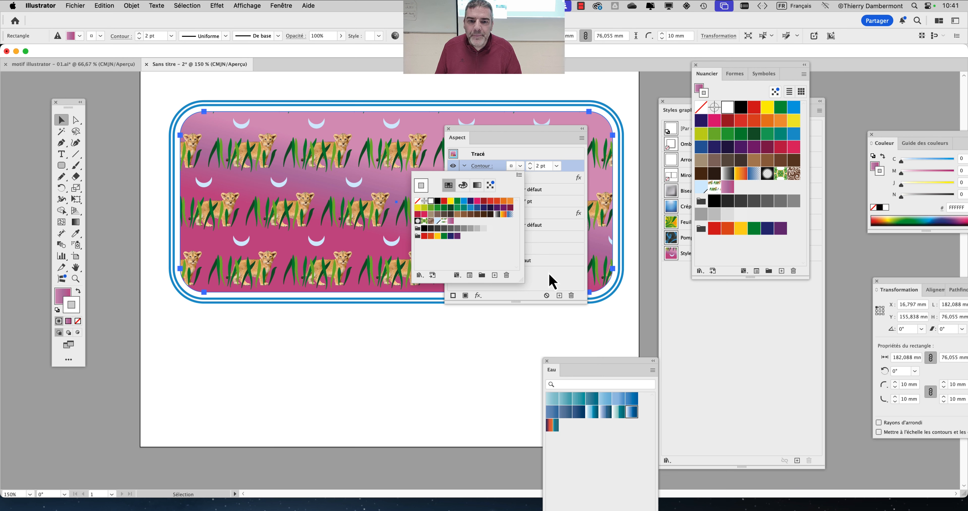
click(470, 228)
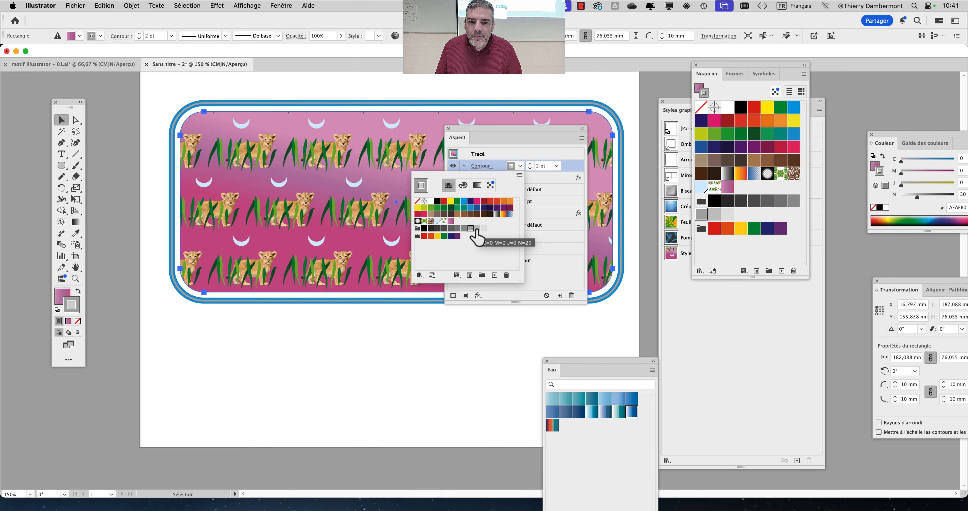
click(477, 228)
click(421, 357)
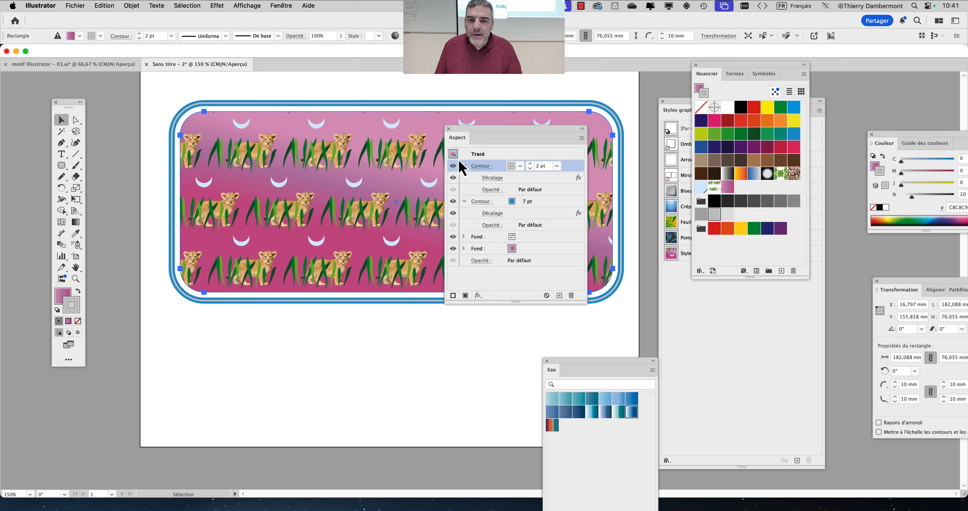
Save the rectangle's complete appearance, with its fills and offset strokes, as a new graphic style.
scroll(208, 127, up, 5)
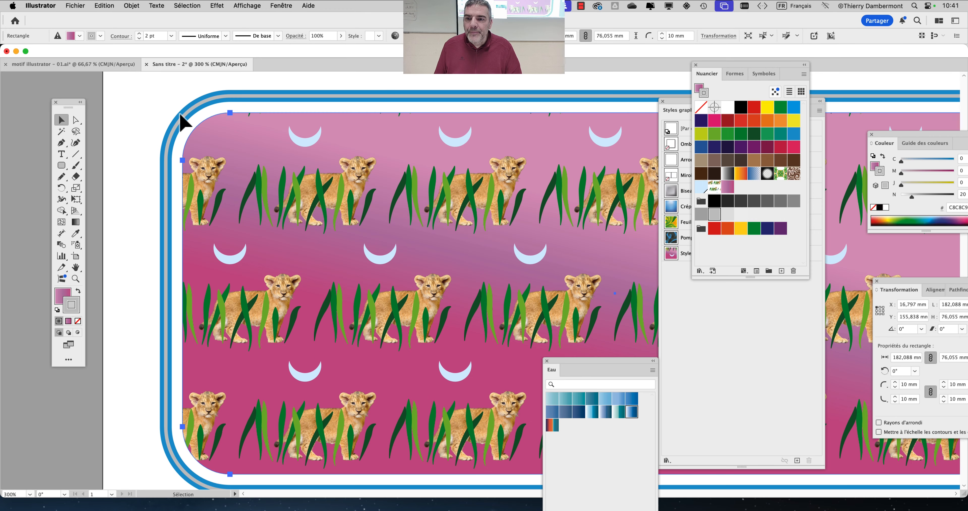
scroll(186, 128, down, 5)
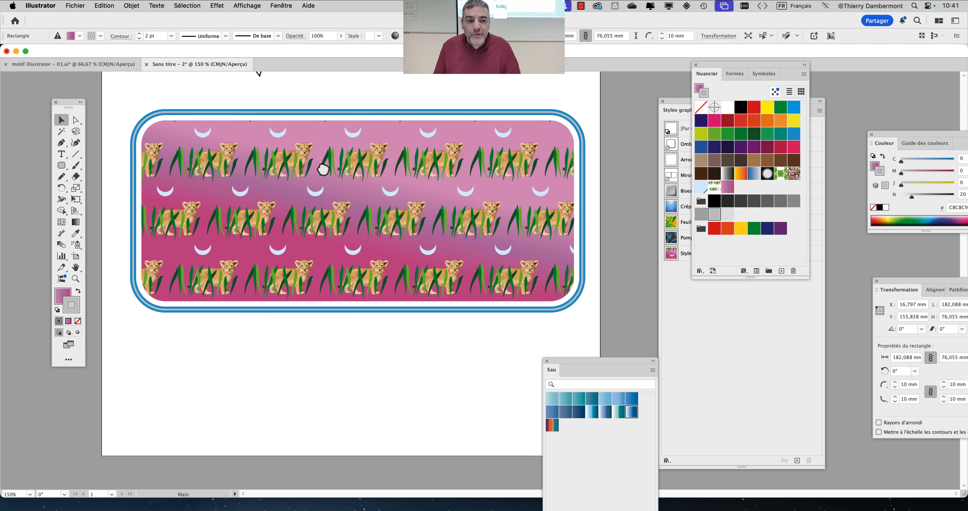
click(693, 340)
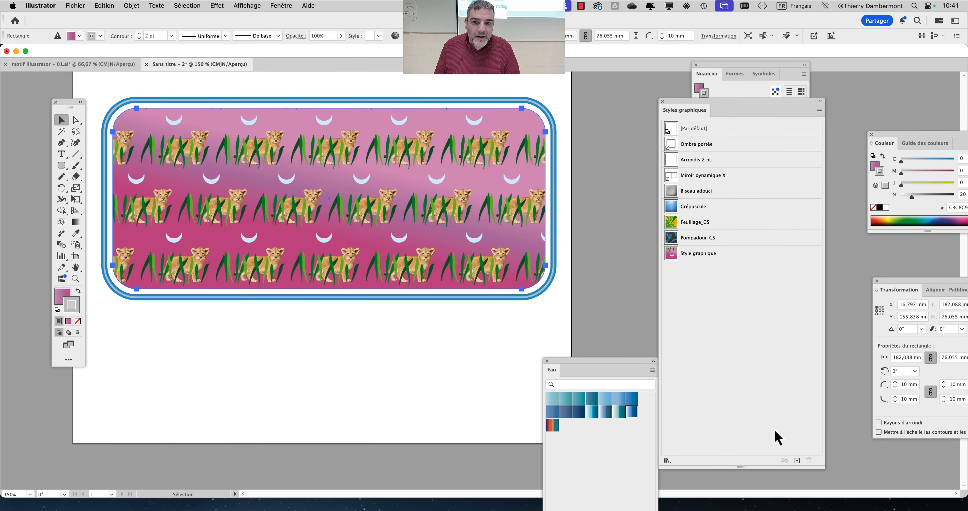
click(797, 461)
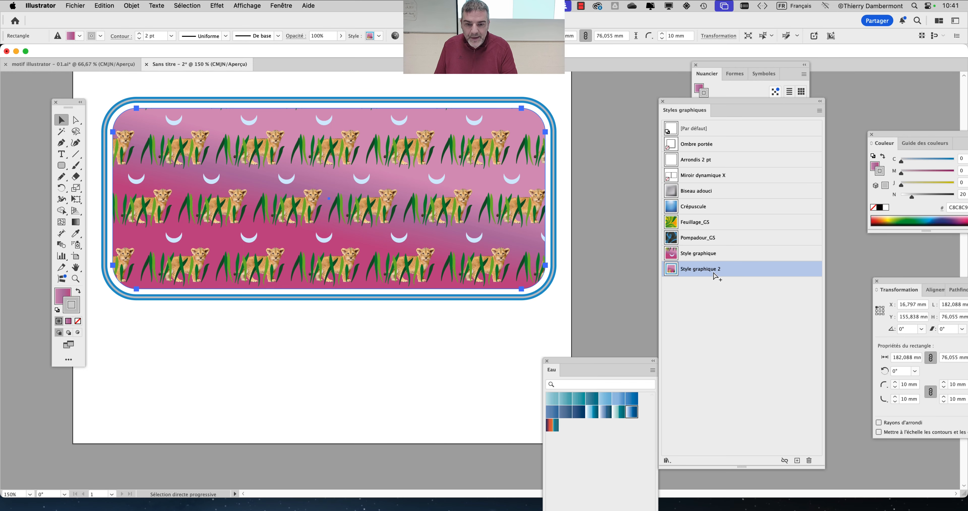
scroll(323, 300, down, 2)
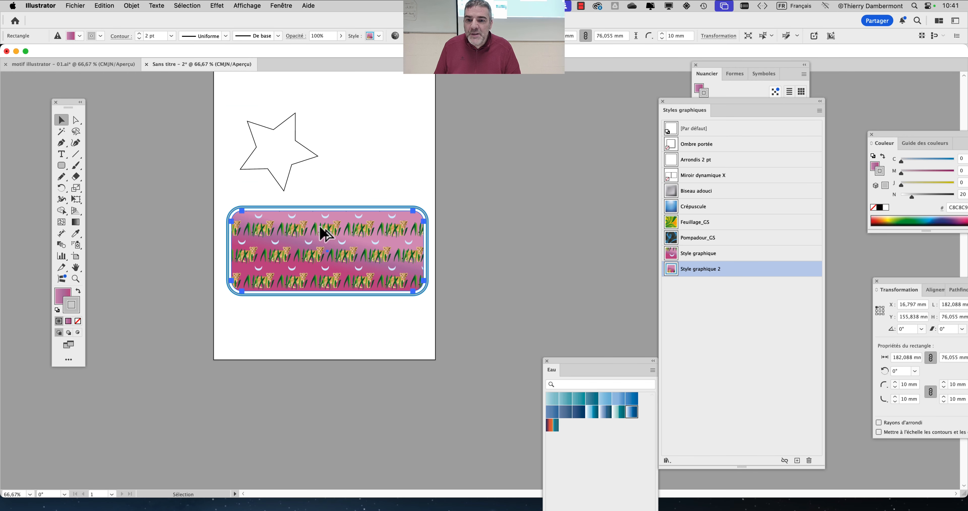
drag(312, 211, 532, 108)
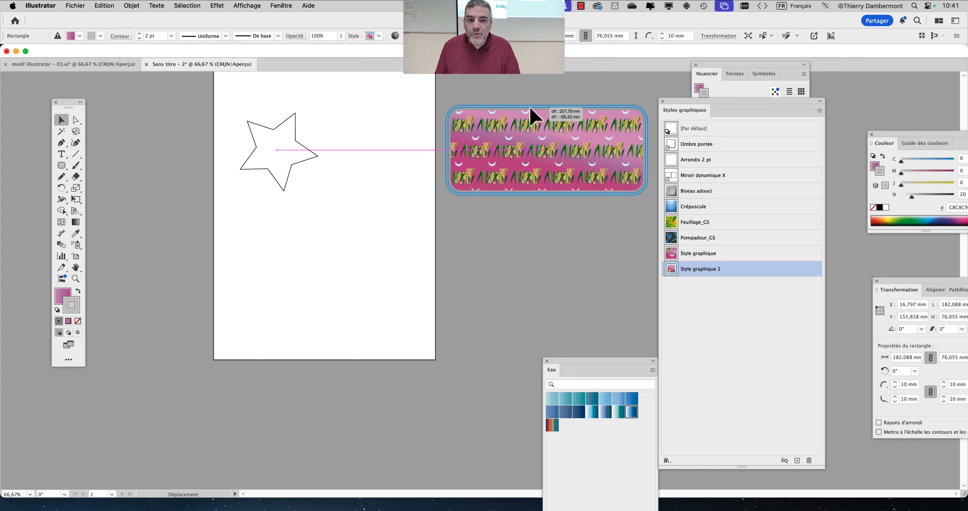
key(super+z)
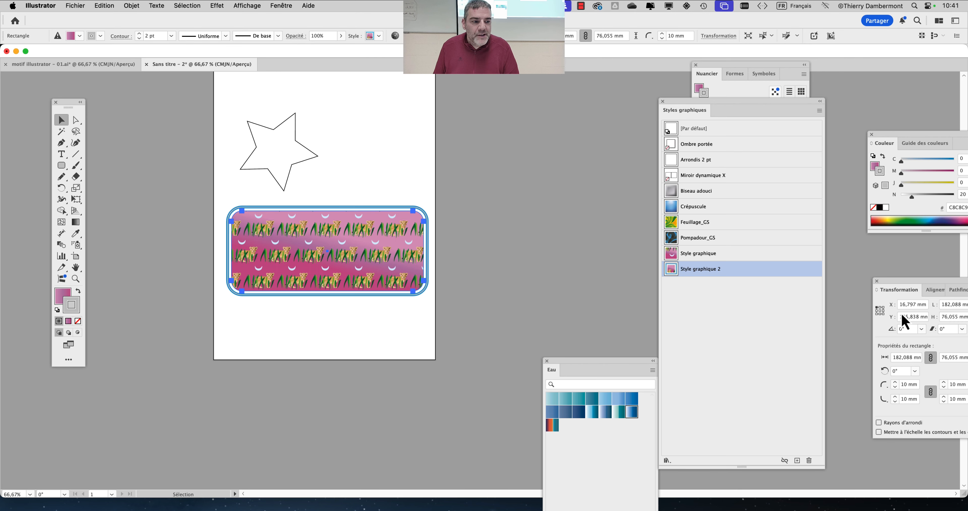
Bring the Transformation panel beside the artwork and set its transform mode to Tout transformer.
drag(898, 291, 475, 134)
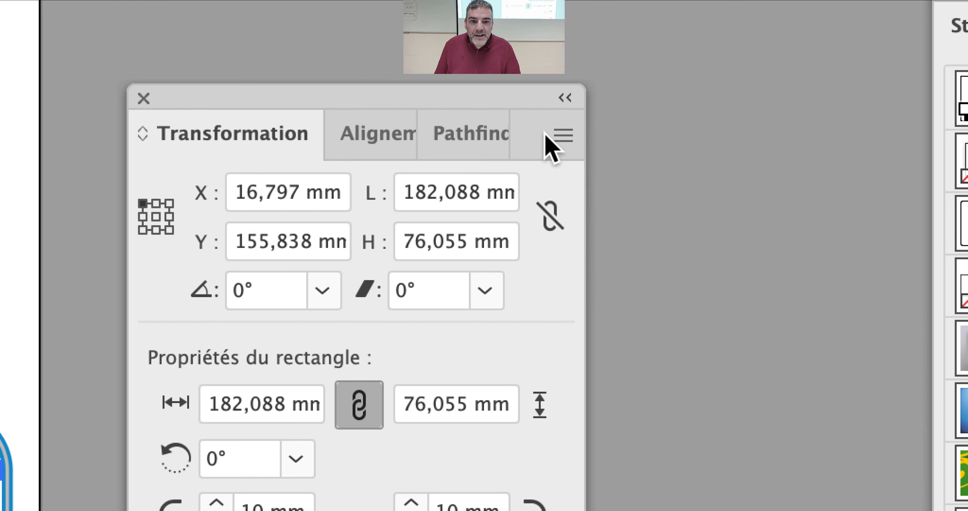
click(837, 175)
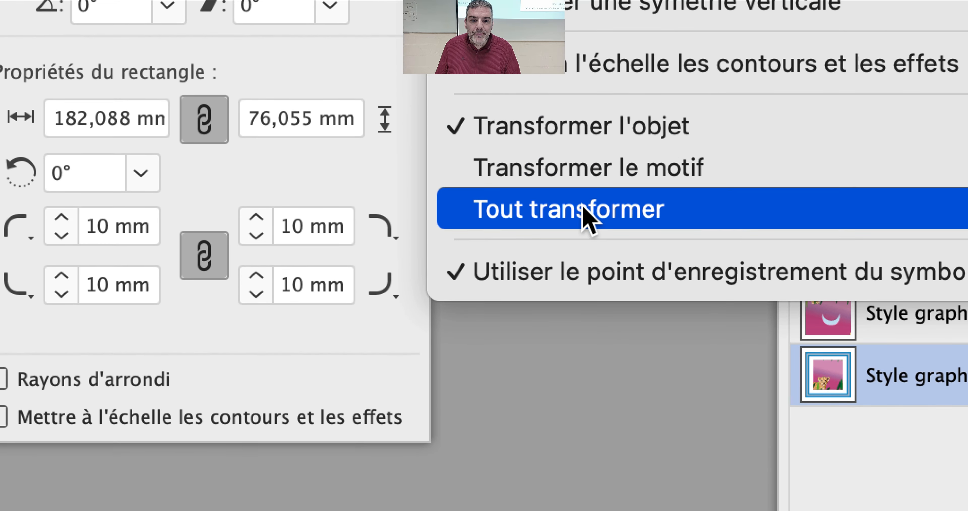
click(611, 359)
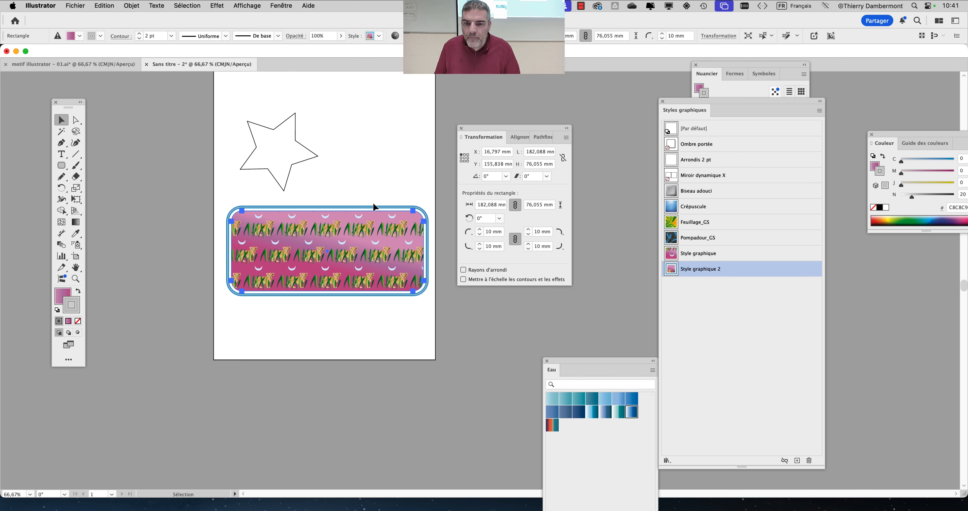
Move the rounded rectangle off the artboard to its upper right and shift the Transformation panel clear of it.
drag(376, 207, 585, 101)
drag(518, 137, 232, 253)
drag(489, 96, 503, 97)
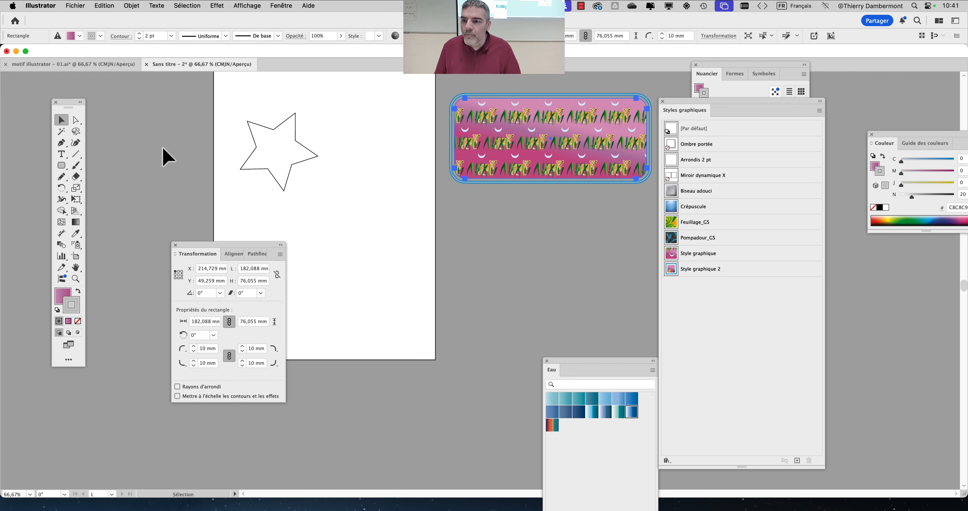
Draw a horizontal-based hexagon about 84.9 mm wide and 73.5 mm high on the artboard below the star with the Polygon tool.
click(66, 168)
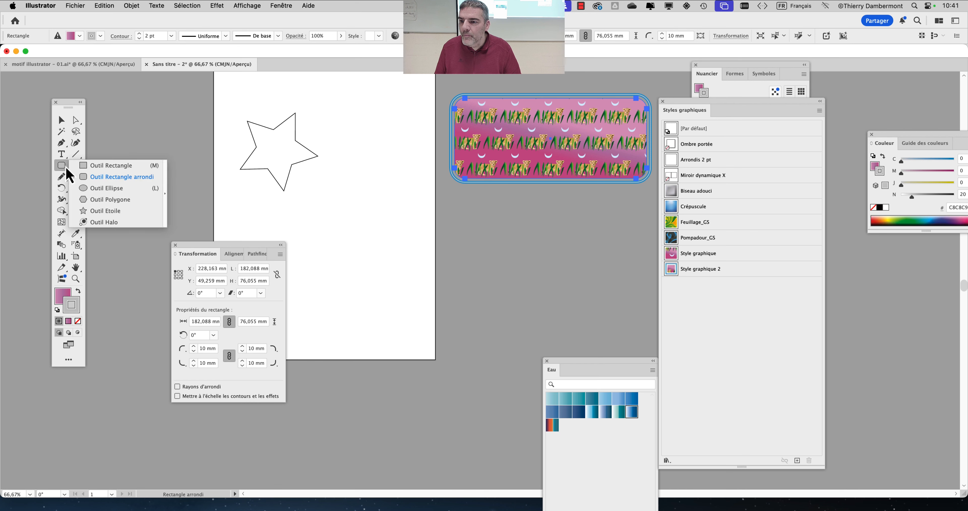
click(99, 199)
drag(255, 251, 200, 245)
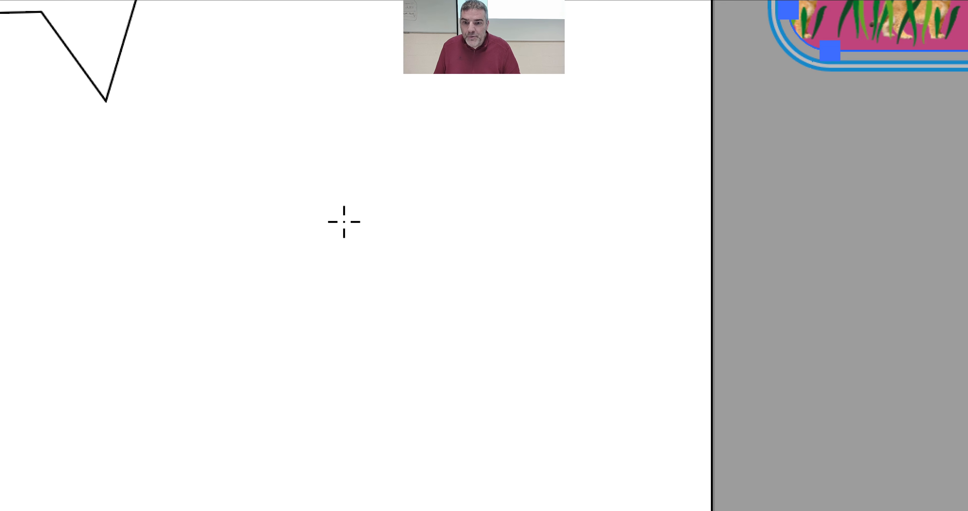
drag(344, 222, 140, 175)
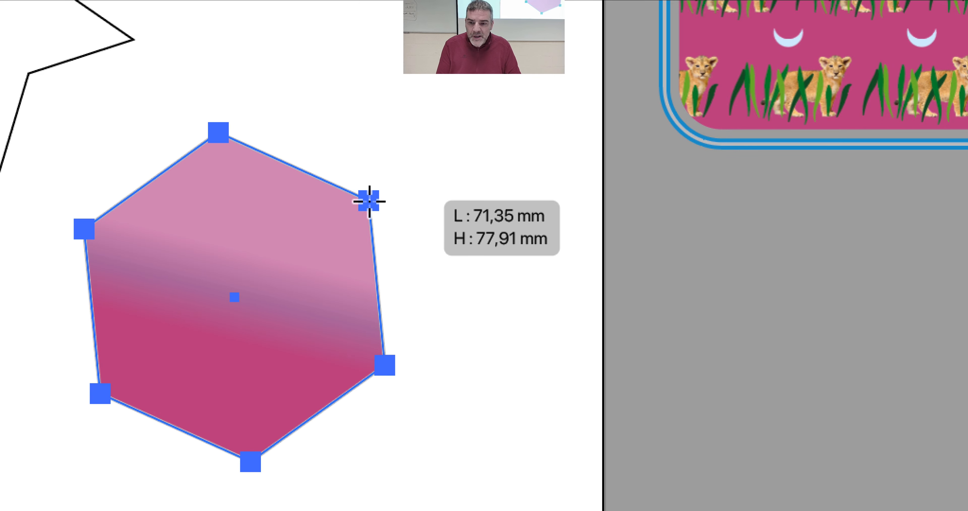
key(Up)
key(Down)
key(Down)
key(Down)
key(Down)
drag(323, 192, 373, 141)
key(Up)
key(Down)
drag(349, 183, 337, 232)
key(Up)
key(Up)
key(Up)
key(Up)
key(Up)
key(Up)
key(Up)
key(Down)
key(Down)
key(Down)
key(Down)
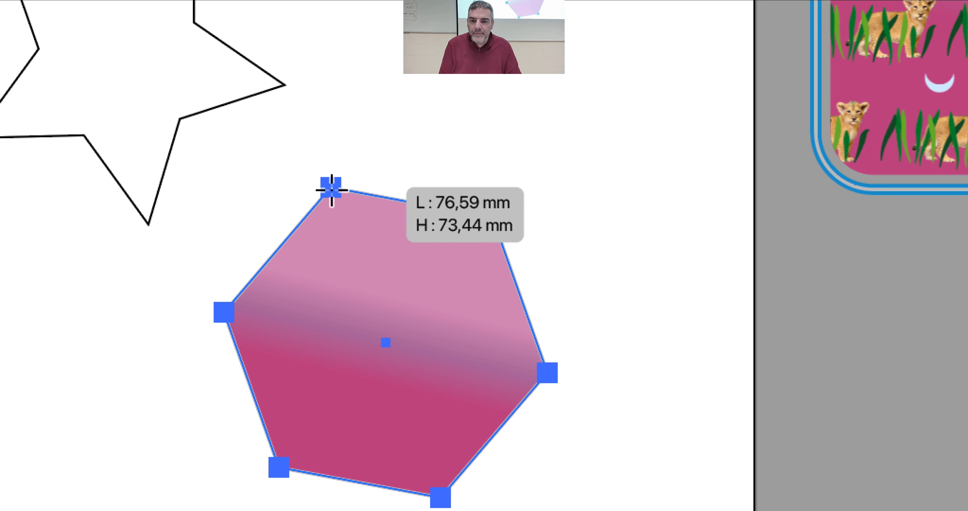
drag(332, 189, 326, 186)
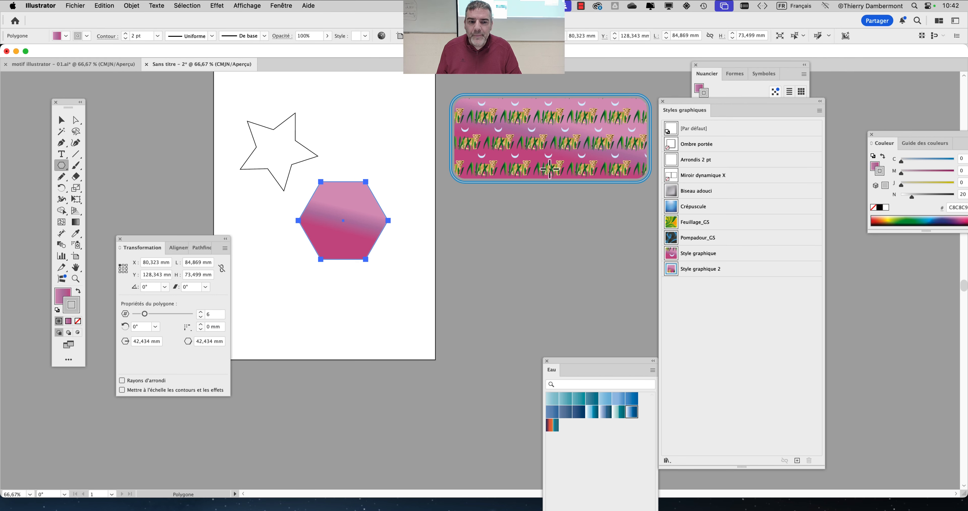
Try Style graphique on the hexagon, apply Style graphique 2 instead, and move the panels clear of the shape.
drag(691, 111, 433, 95)
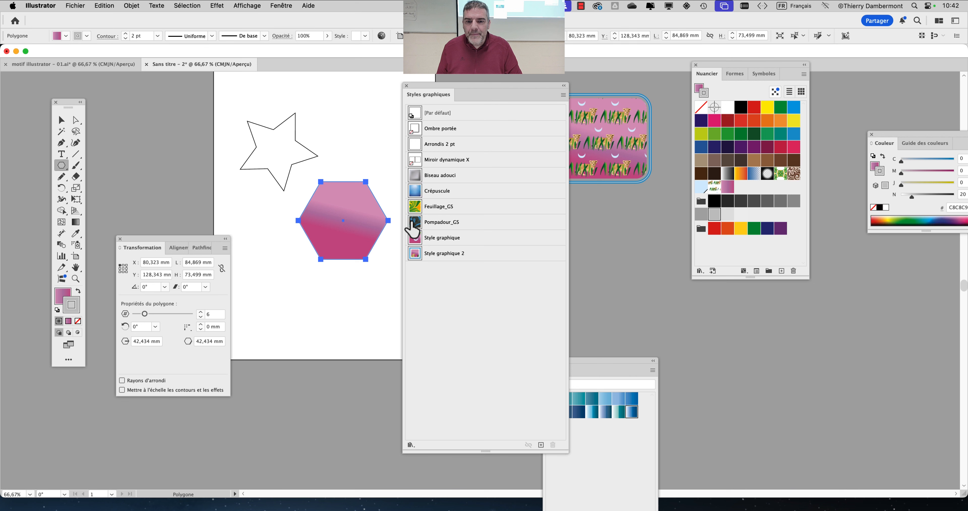
click(423, 238)
scroll(356, 224, up, 3)
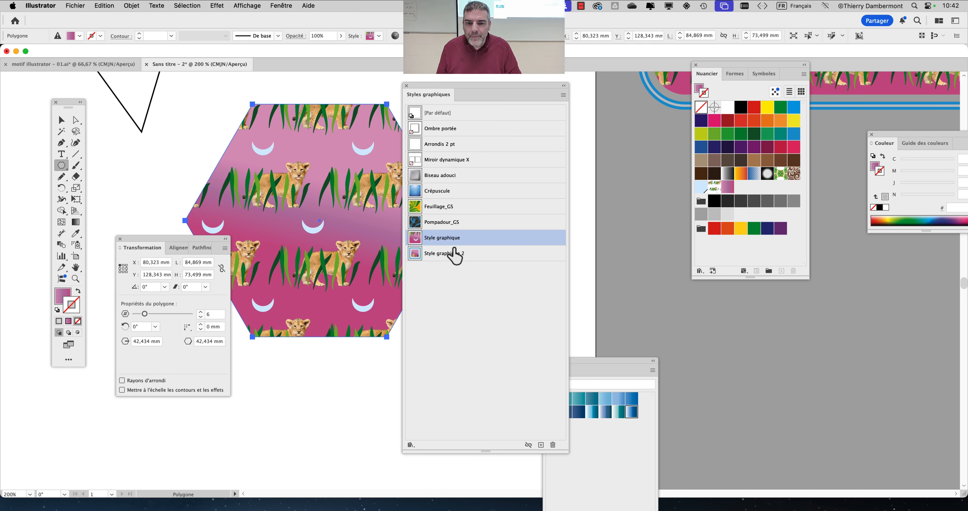
click(449, 253)
drag(463, 99, 595, 96)
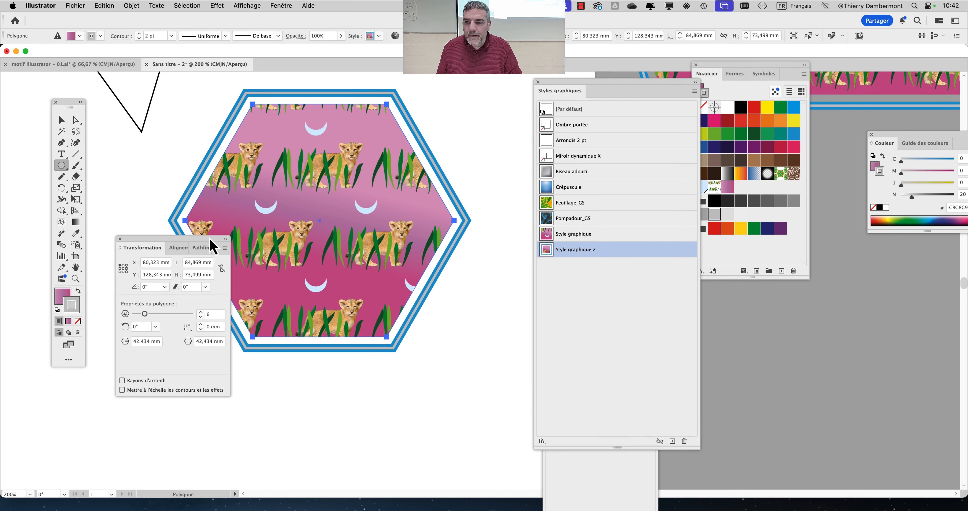
drag(210, 242, 180, 371)
Alternate between Style graphique and Style graphique 2 on the hexagon, ending with Style graphique 2, and deselect it.
click(584, 235)
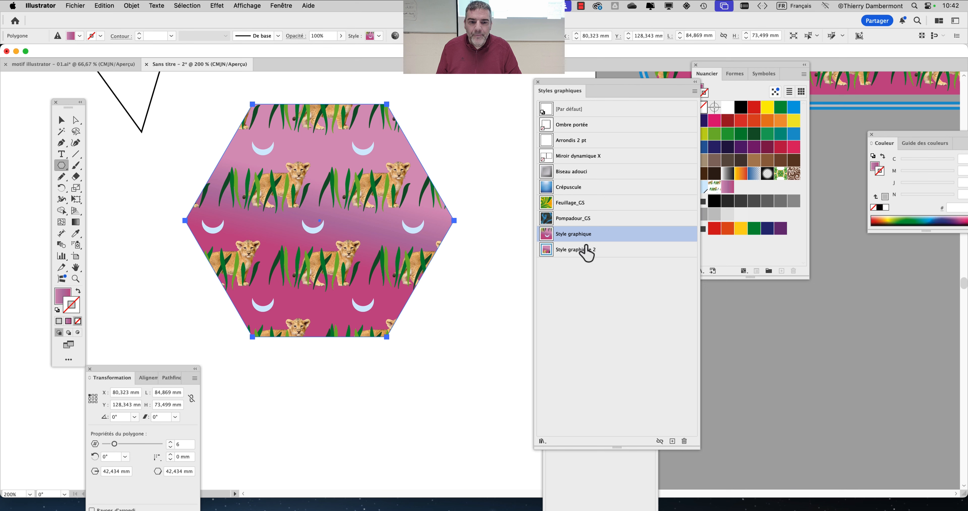
click(585, 251)
click(583, 236)
click(587, 253)
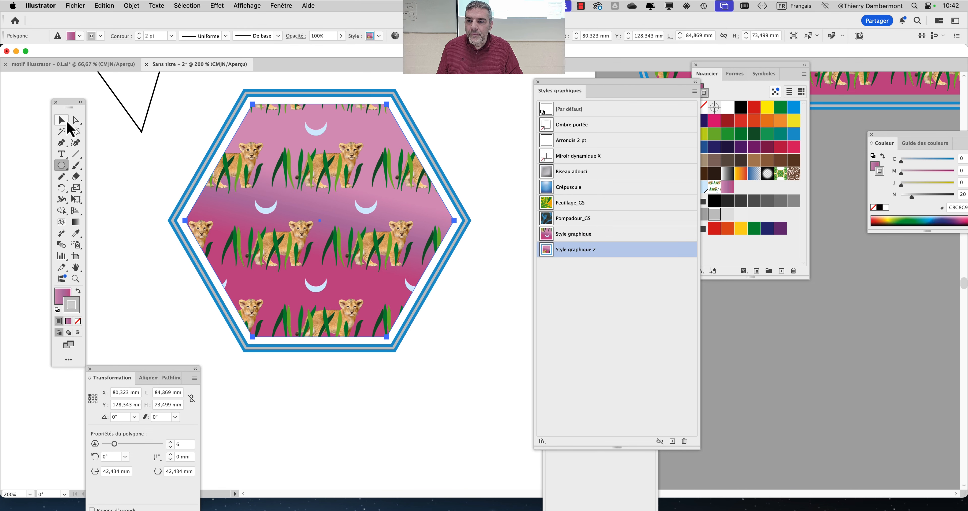
click(62, 120)
click(125, 158)
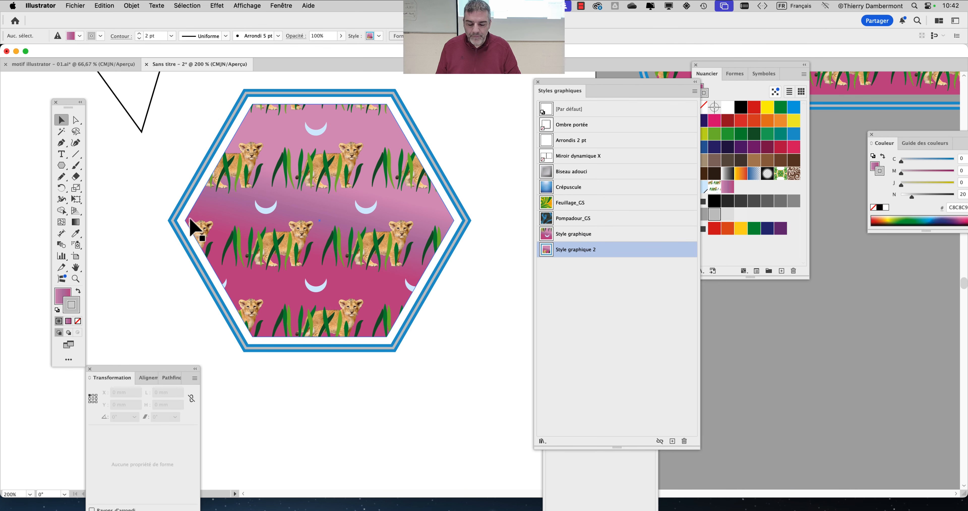
Save the document as test de motif version B.ai in the mercredi matin folder in Illustrator 2020 format.
click(69, 5)
click(94, 110)
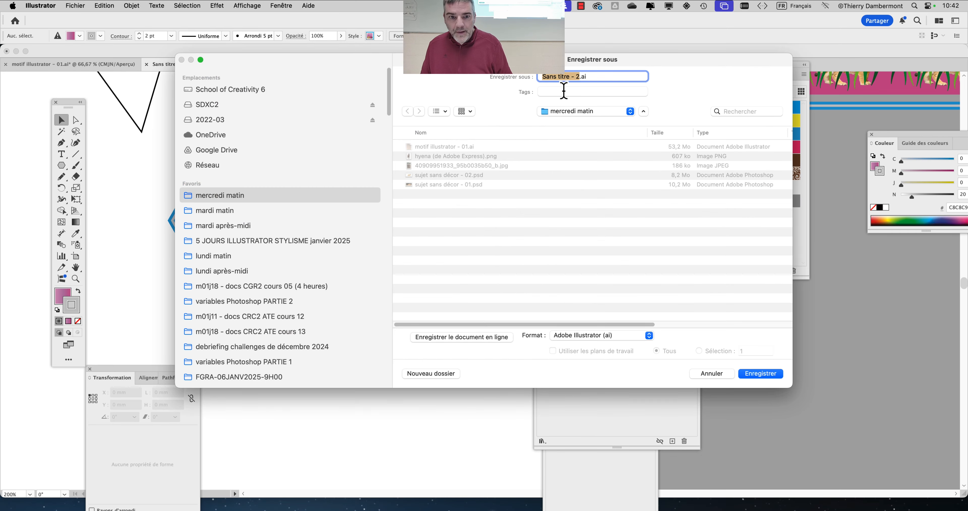
key(BackSpace)
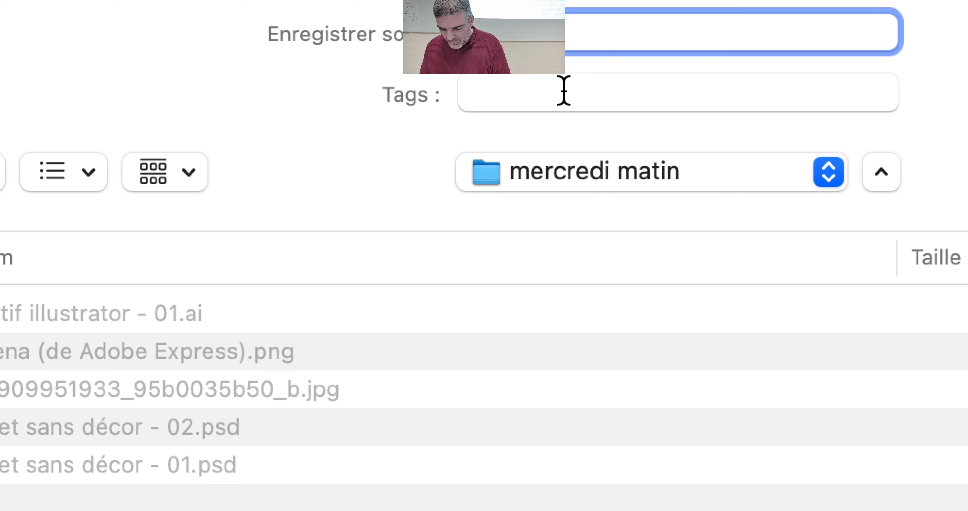
text(moti)
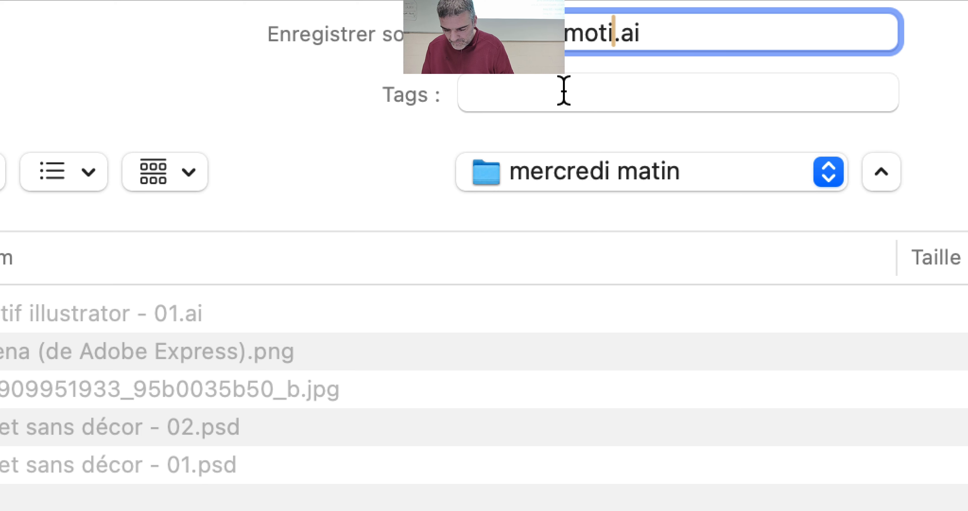
text(f version B)
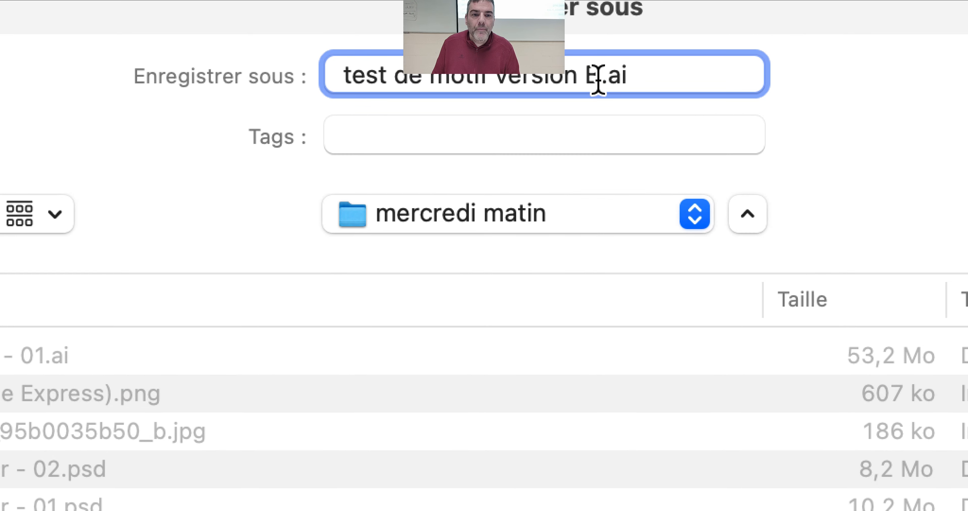
drag(598, 80, 573, 5)
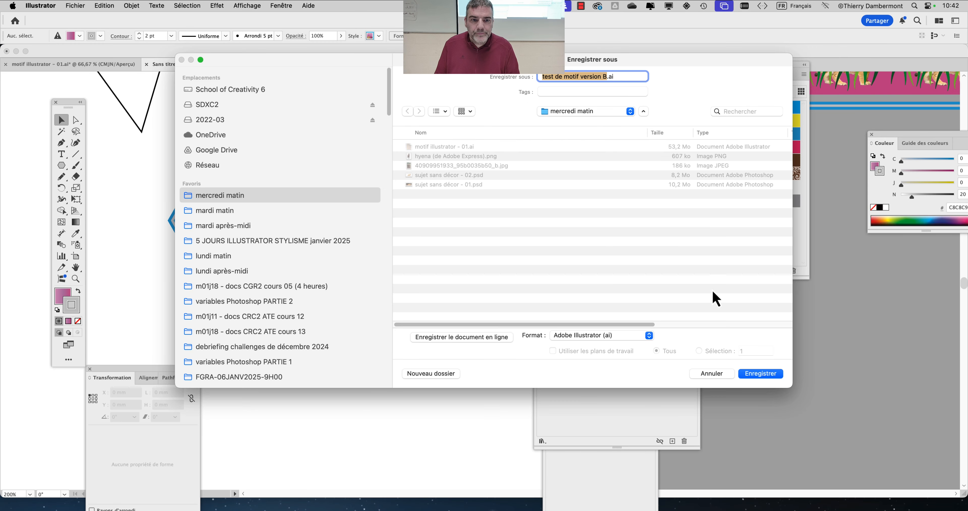
click(763, 374)
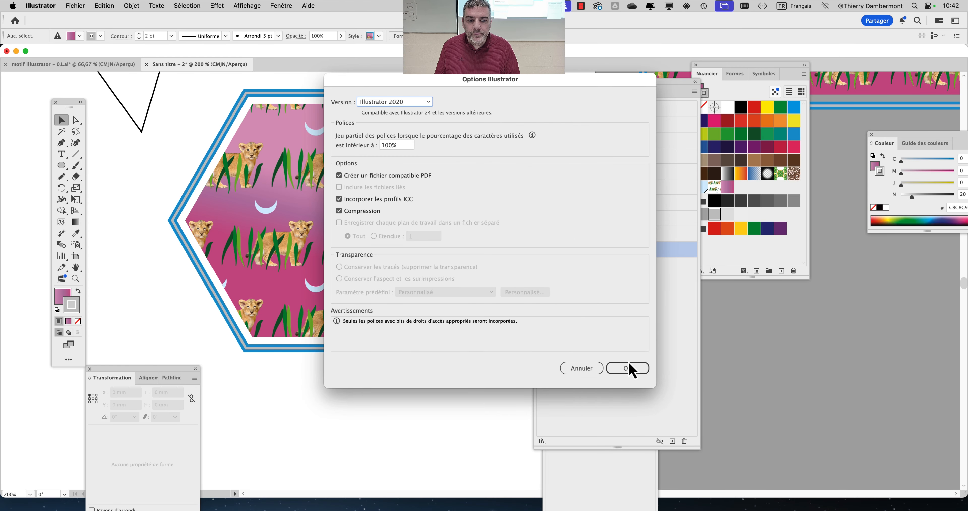
click(631, 370)
Save the motif illustrator - 01.ai document as test de motif version A.ai in the mercredi matin folder in Illustrator 2020 format and deselect the star.
click(86, 64)
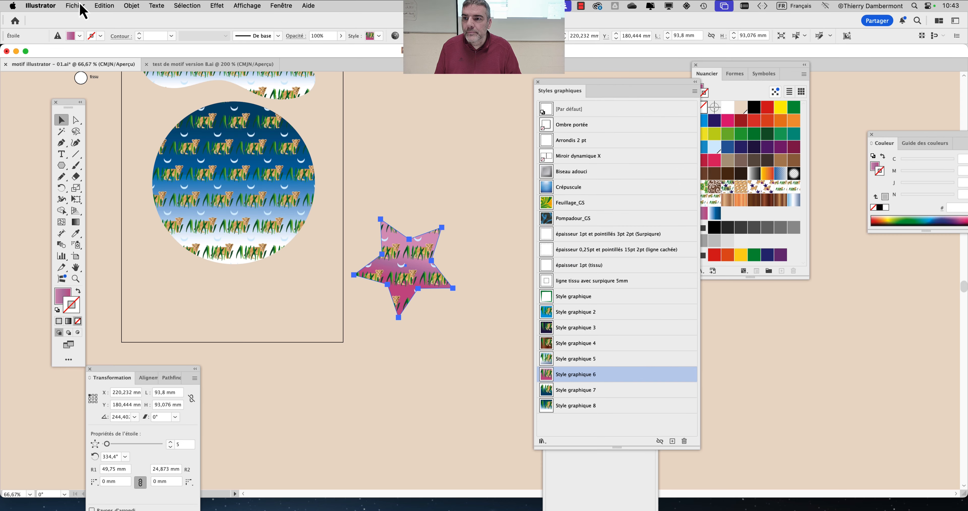
click(83, 11)
click(128, 119)
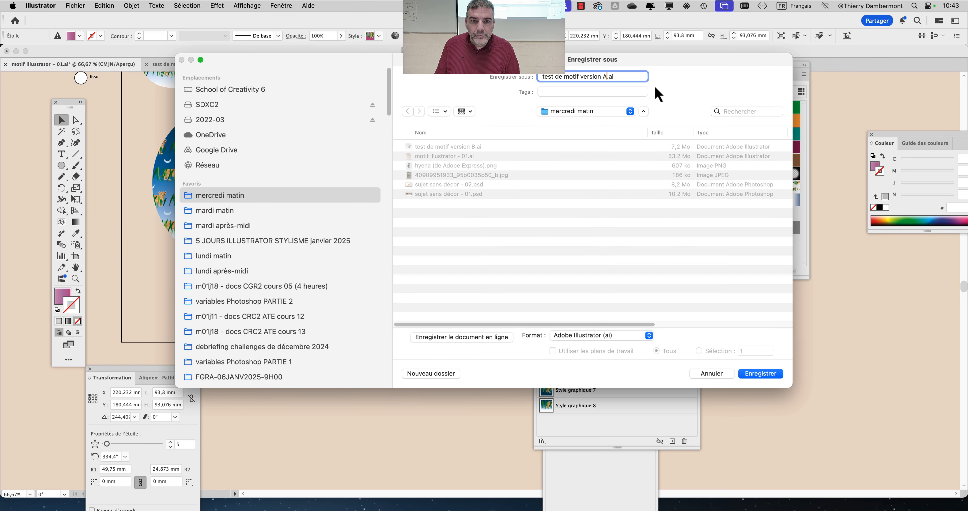
click(761, 373)
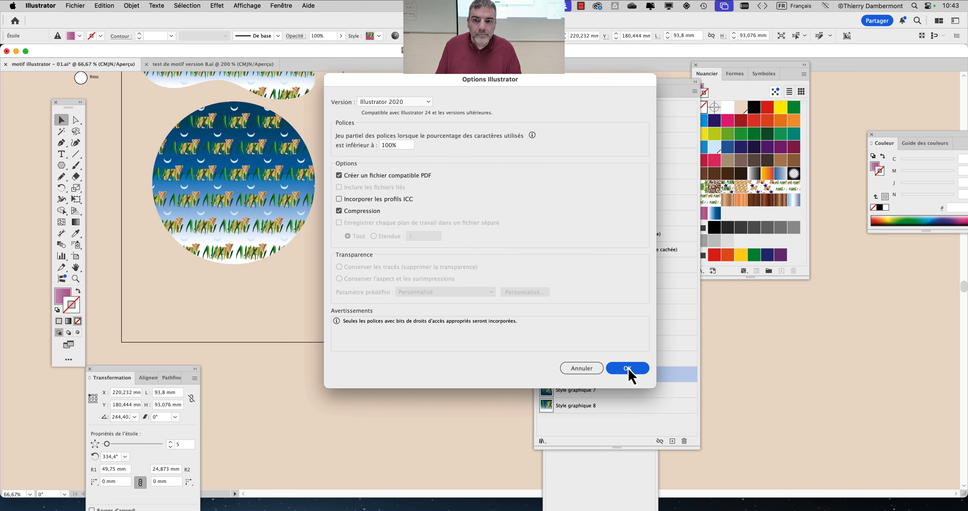
click(628, 368)
click(453, 323)
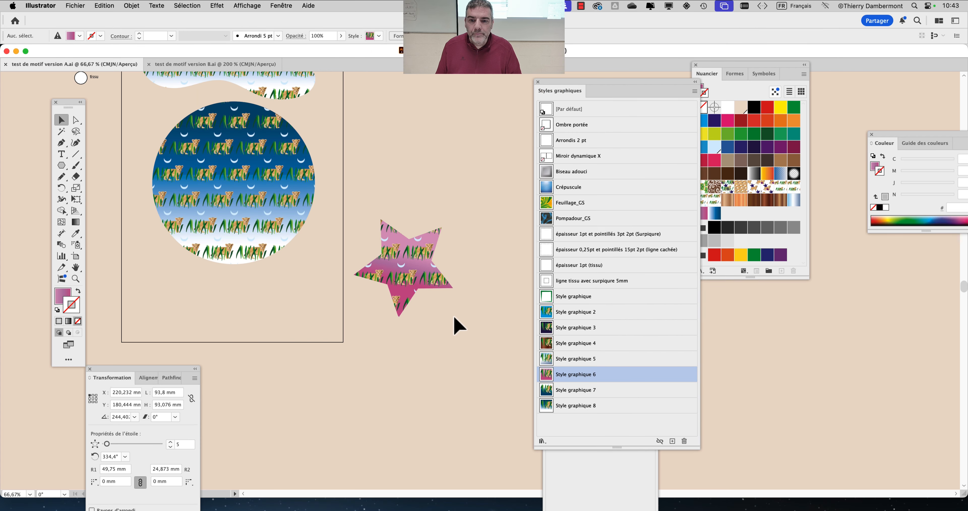
Examine the standalone lion cub image beside the artboard up close, checking the face, the fur edges and the pixel detail.
drag(333, 194, 362, 288)
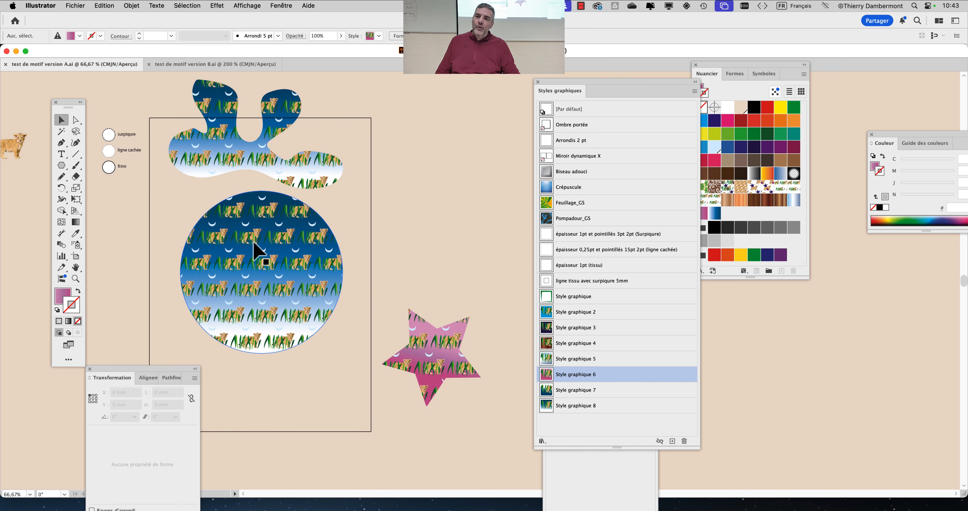
drag(183, 167, 386, 185)
scroll(213, 169, up, 6)
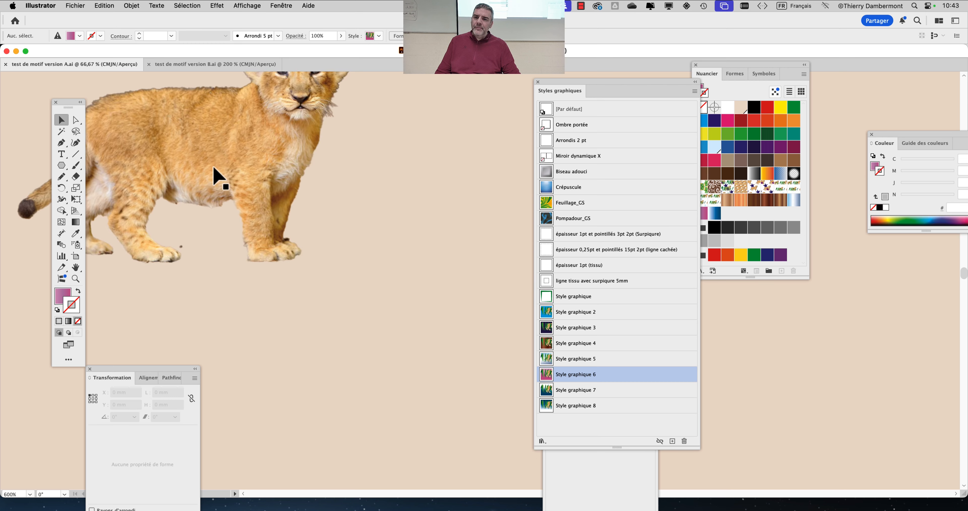
drag(259, 152, 333, 214)
scroll(348, 172, up, 1)
scroll(349, 177, up, 5)
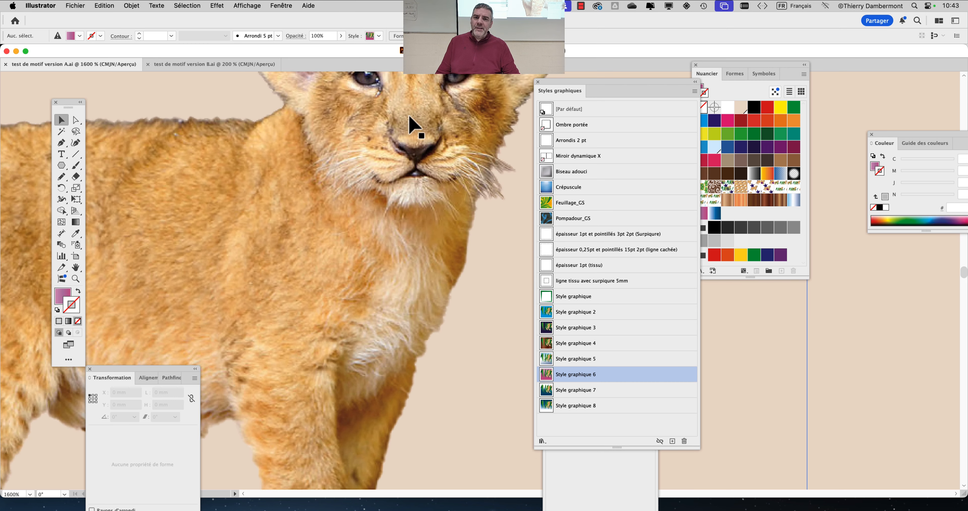
scroll(415, 154, up, 1)
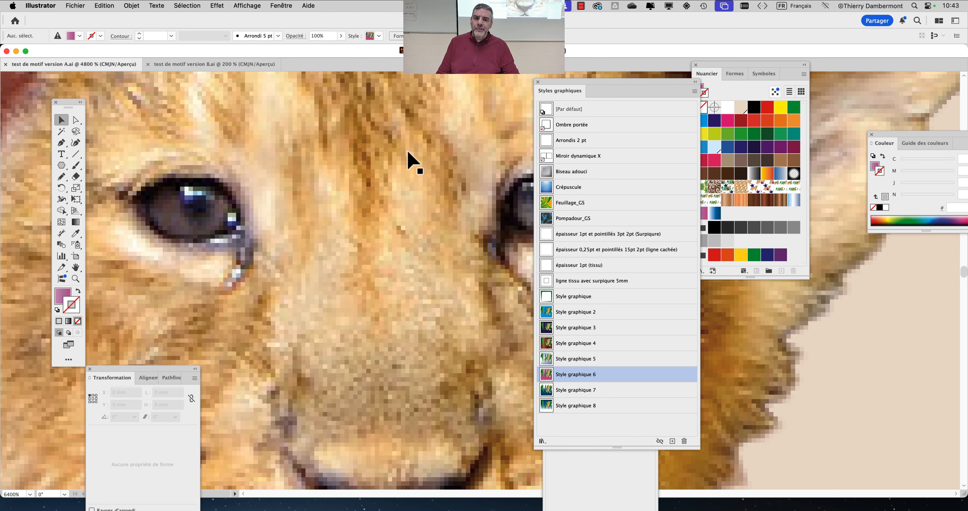
scroll(409, 159, down, 8)
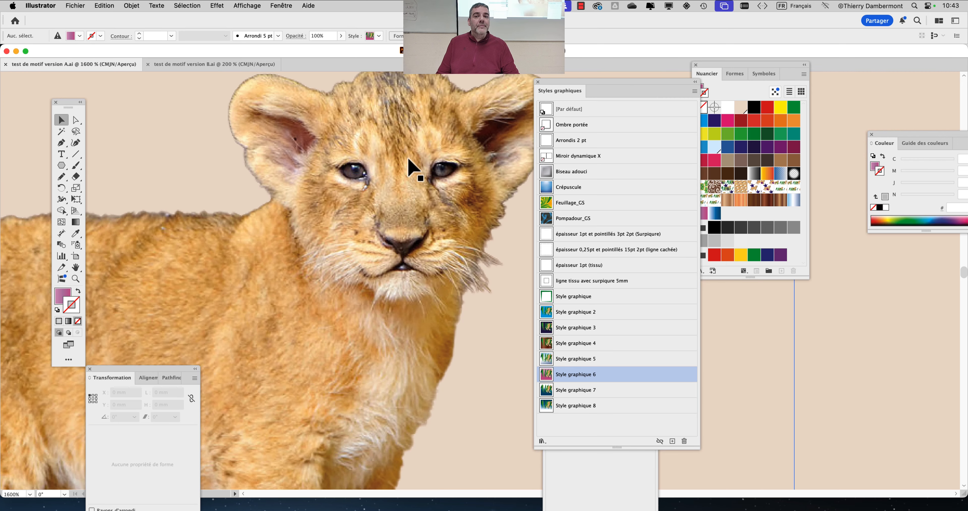
scroll(369, 215, down, 3)
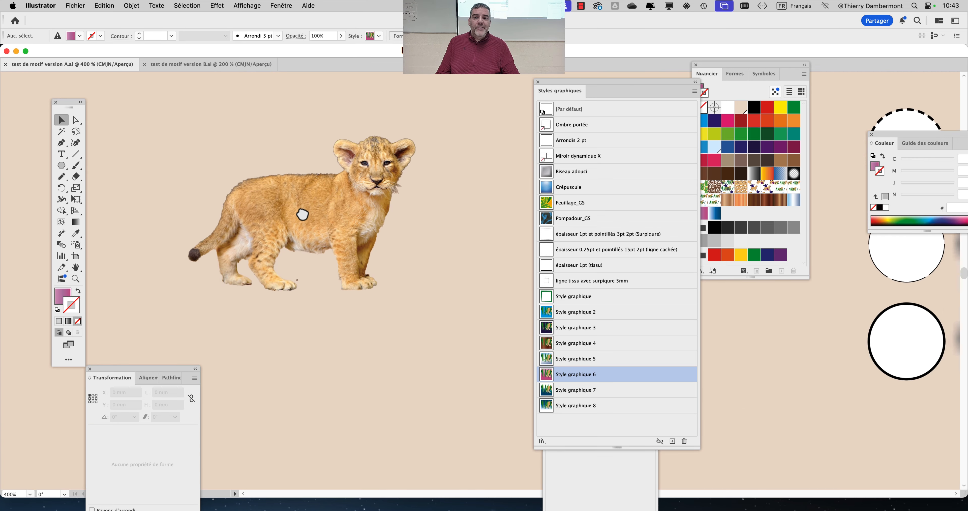
scroll(393, 229, down, 1)
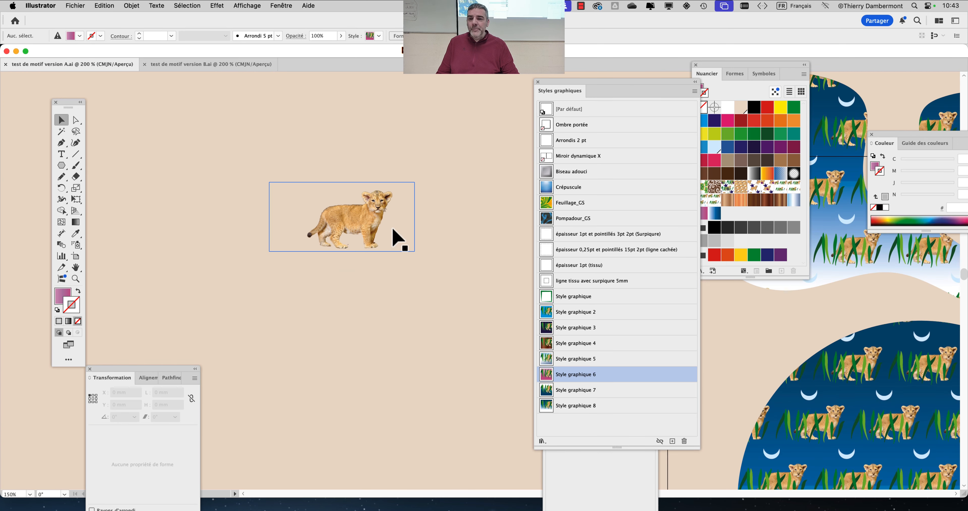
Inspect the lion cub, grass and moon pattern in the large blue circle in detail and as a whole.
key(space)
drag(439, 236, 298, 200)
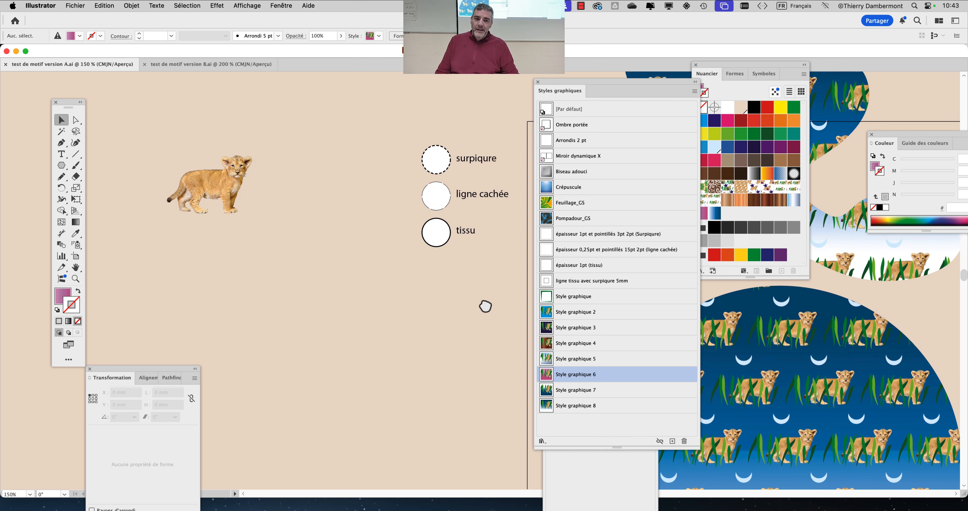
drag(485, 306, 221, 208)
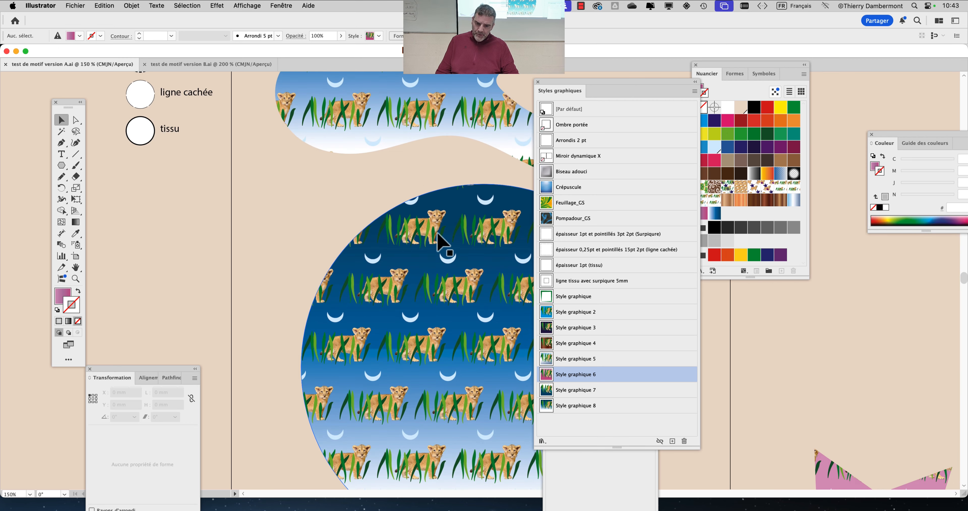
scroll(437, 234, up, 3)
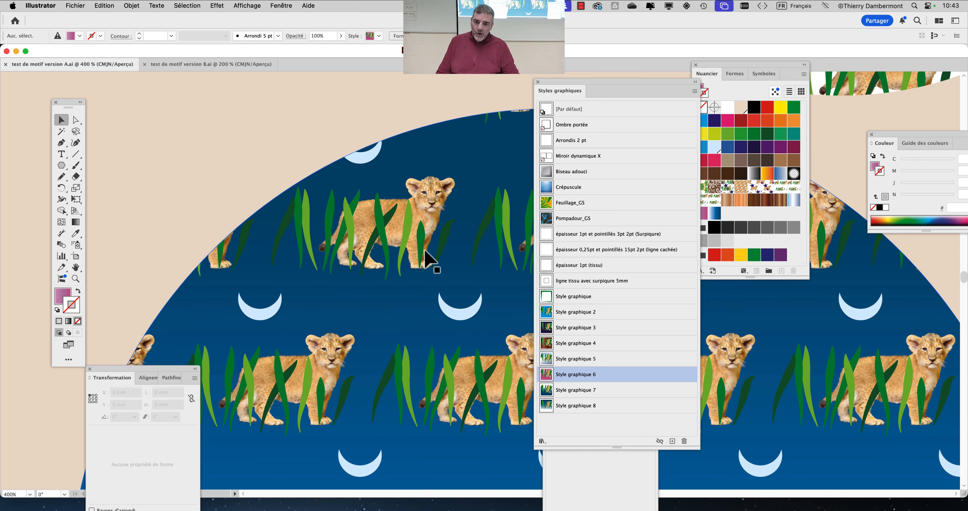
scroll(426, 256, down, 4)
key(space)
drag(285, 253, 230, 197)
scroll(449, 298, up, 2)
scroll(449, 298, down, 3)
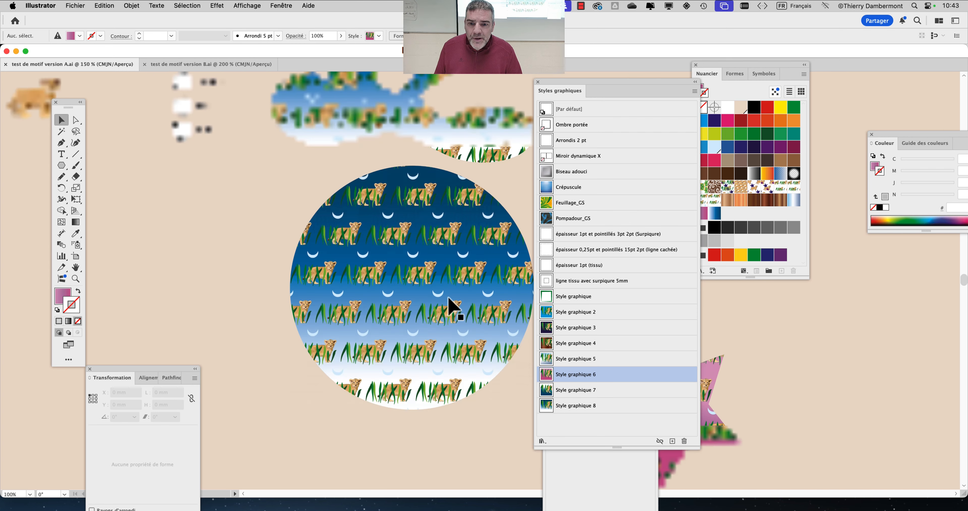
key(space)
drag(353, 212, 324, 235)
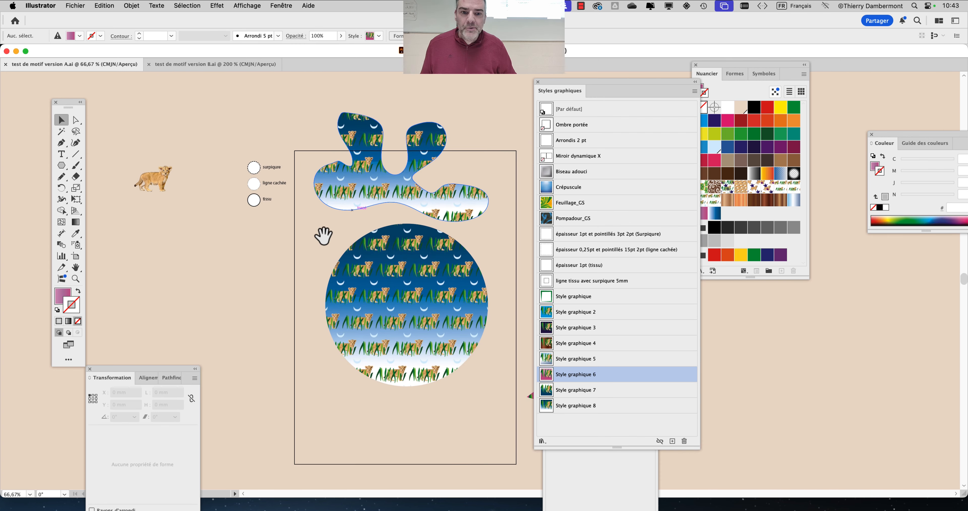